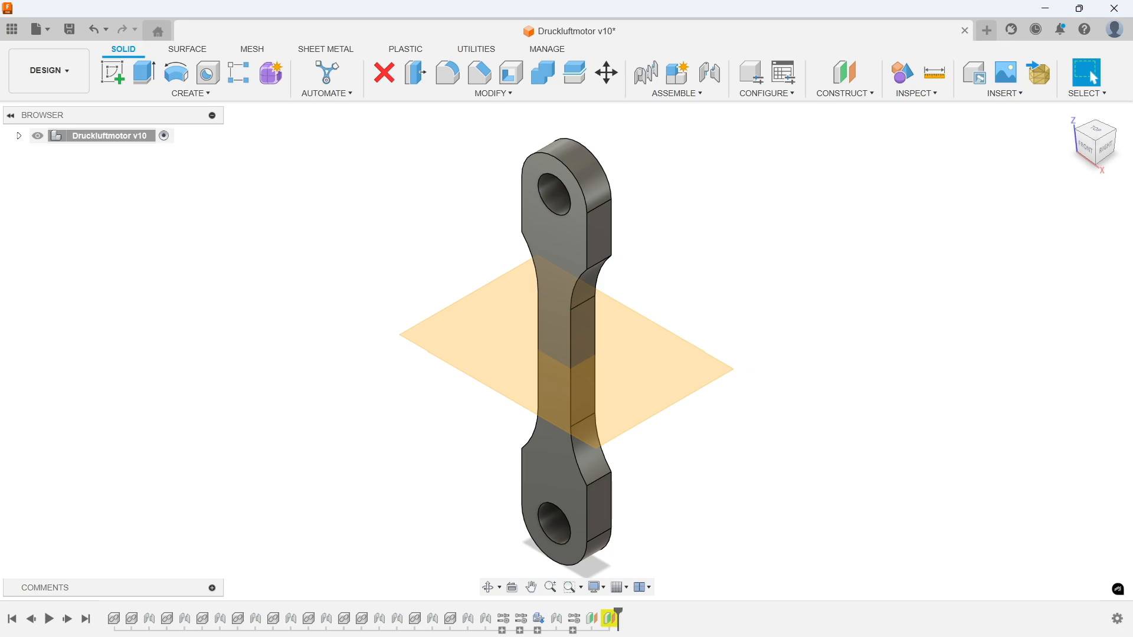
Step: Undo the construction planes added to the connecting rod and clear the selection
key(ctrl+z)
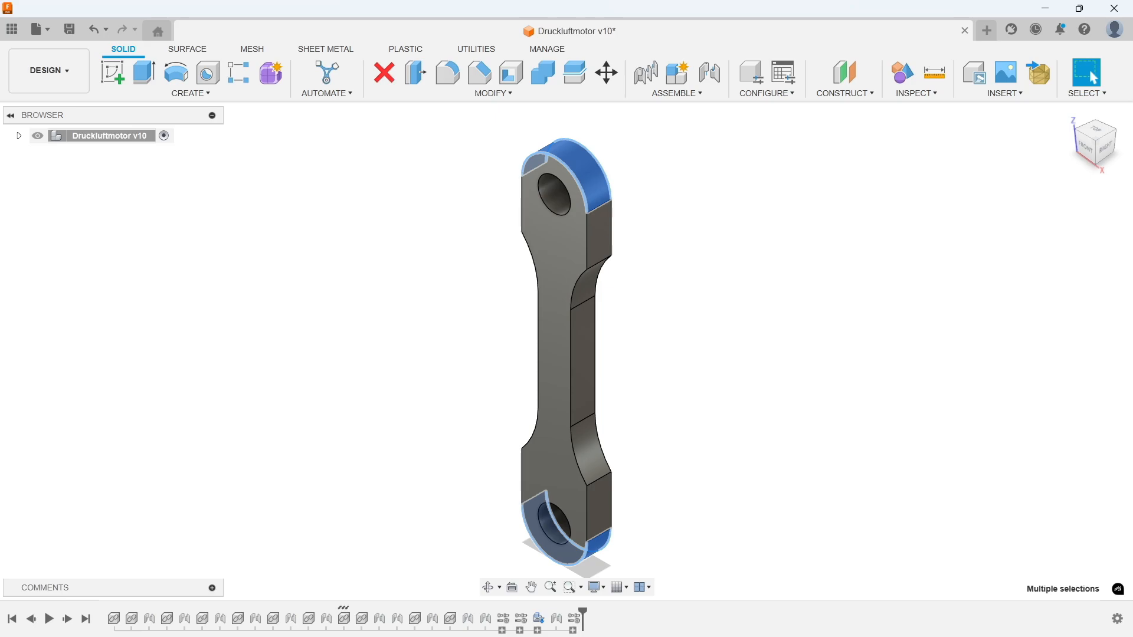
key(Escape)
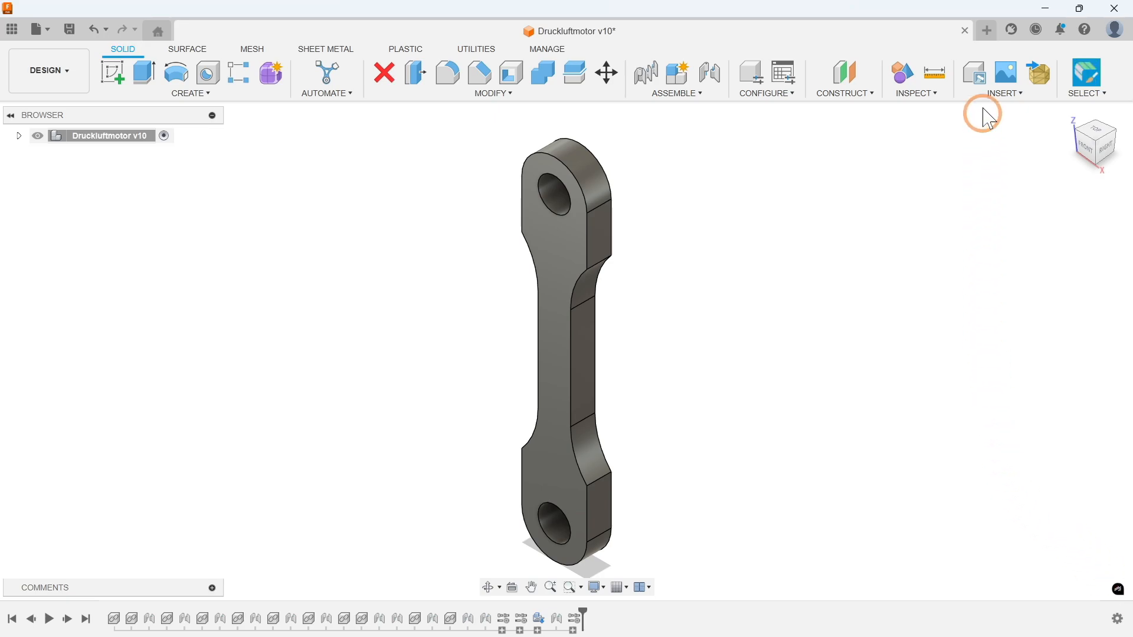
Step: Create a new design and start a sketch on the front XZ plane
click(987, 29)
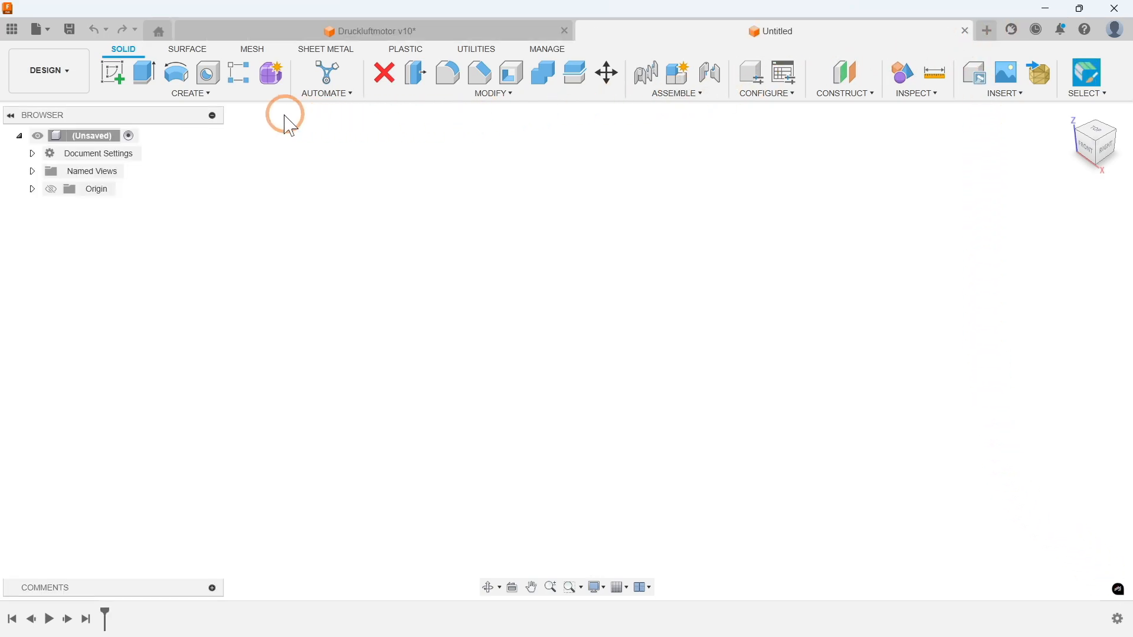
click(188, 97)
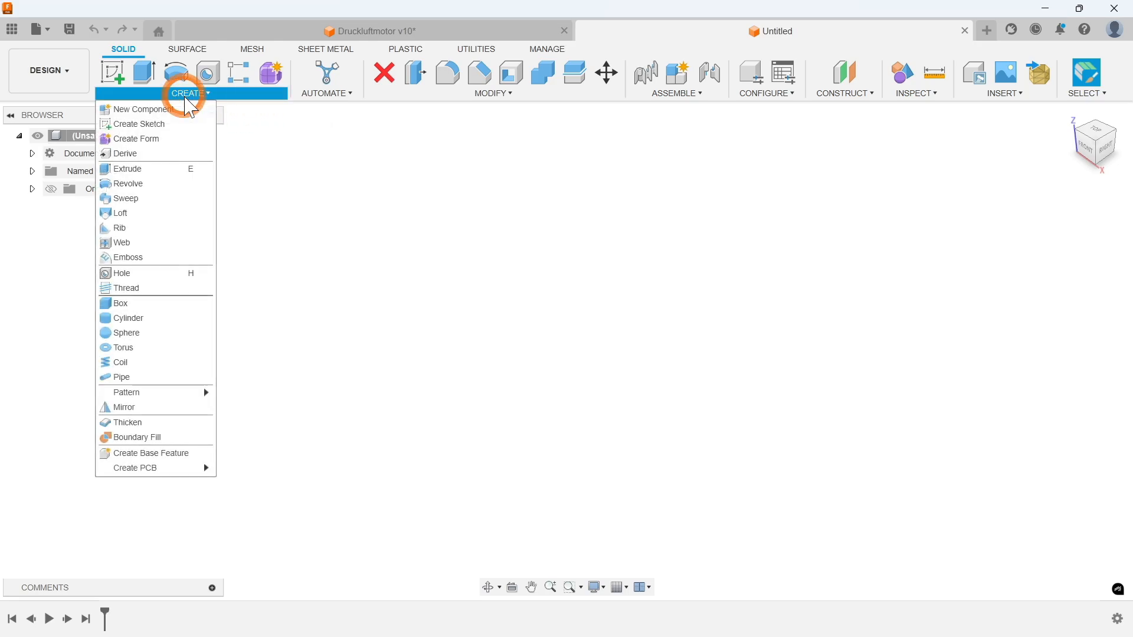
click(158, 123)
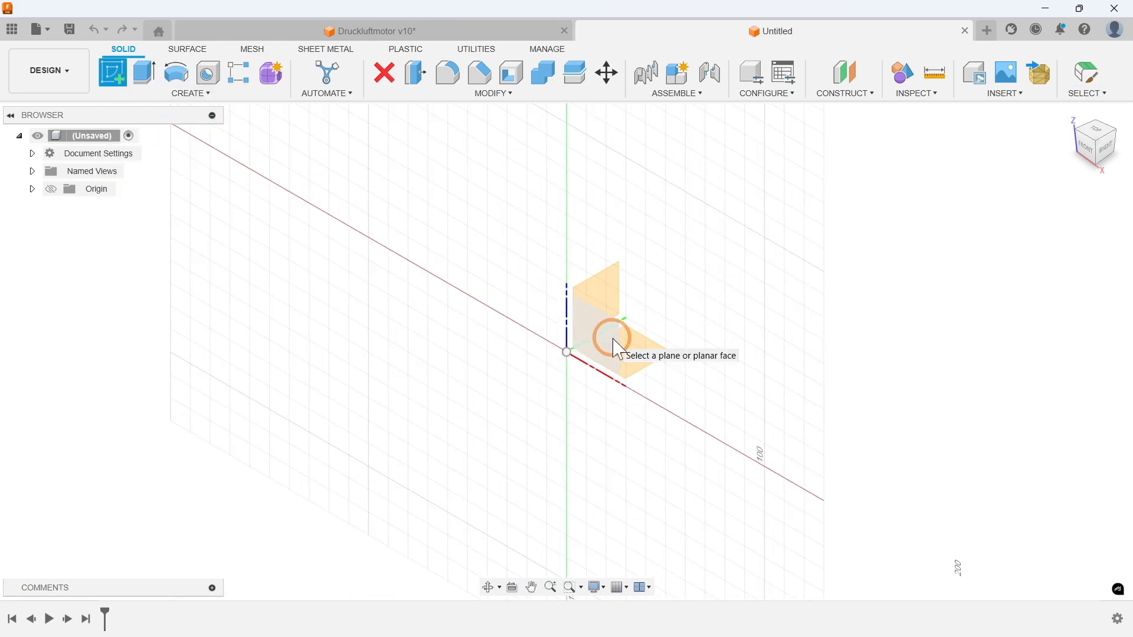
click(617, 348)
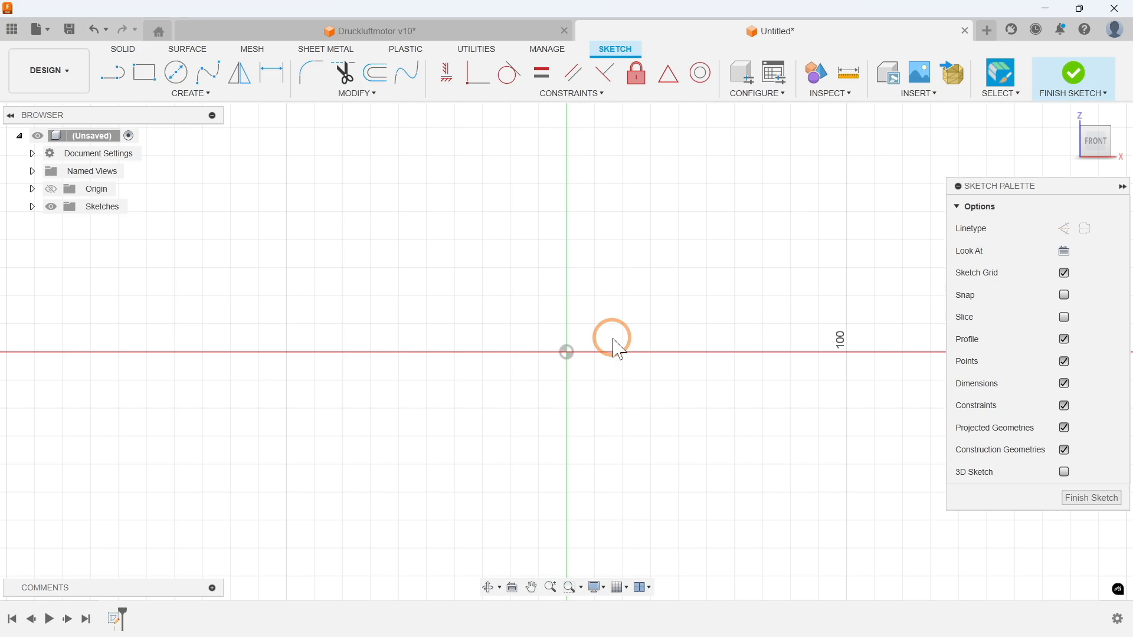
Step: Sketch a vertical center point slot at the origin with a 35/2 mm center-to-end distance and 8 mm width
click(190, 94)
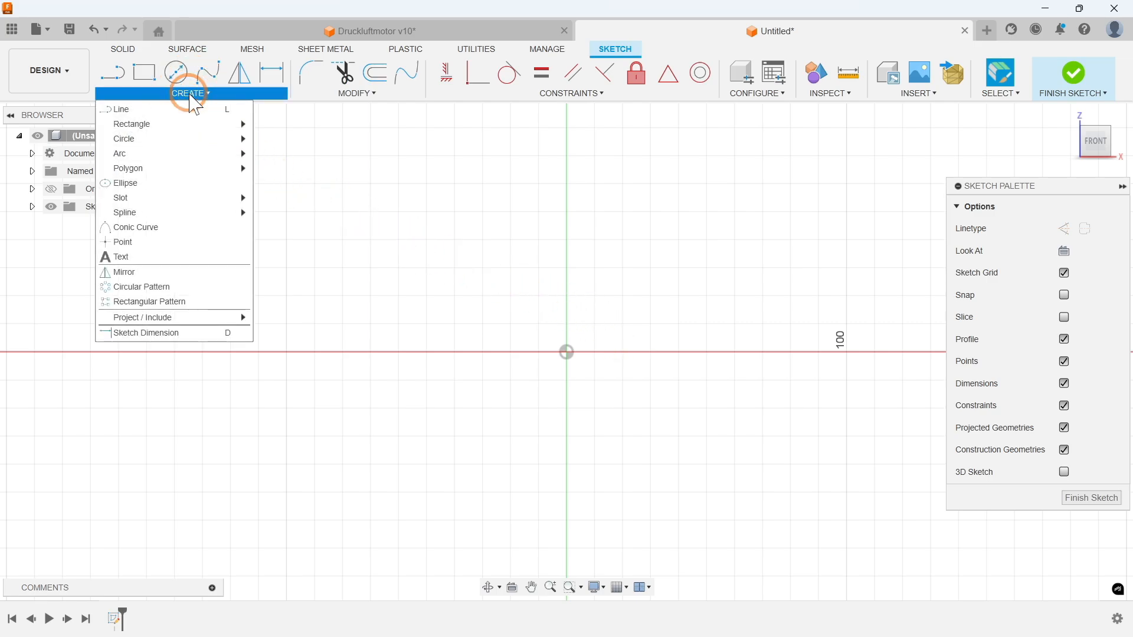
mouse_move(192, 198)
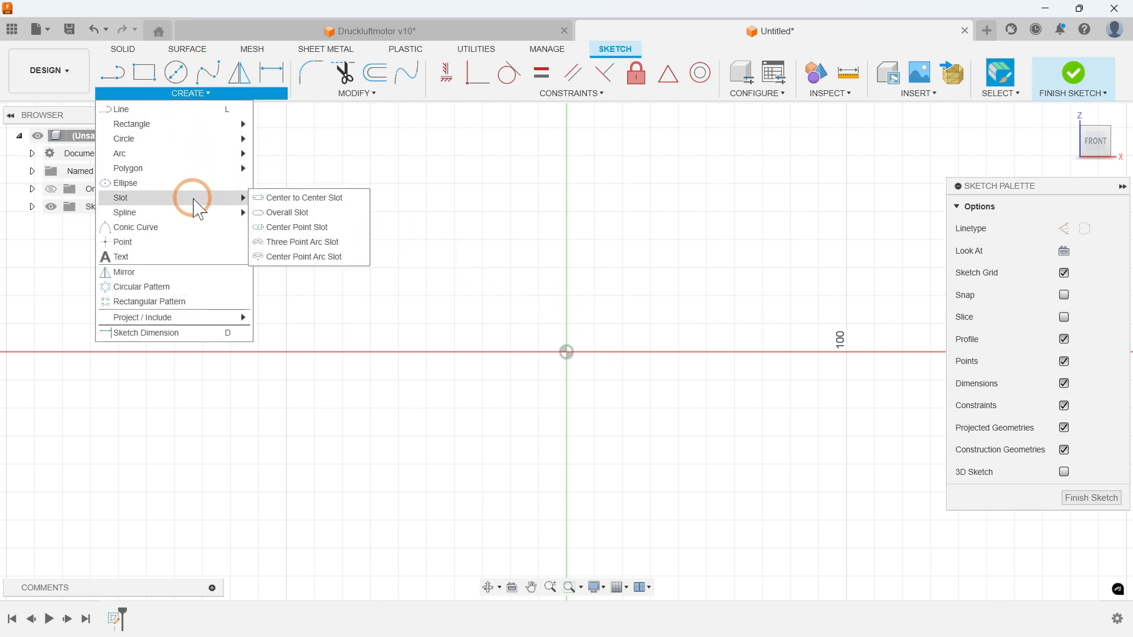
click(299, 229)
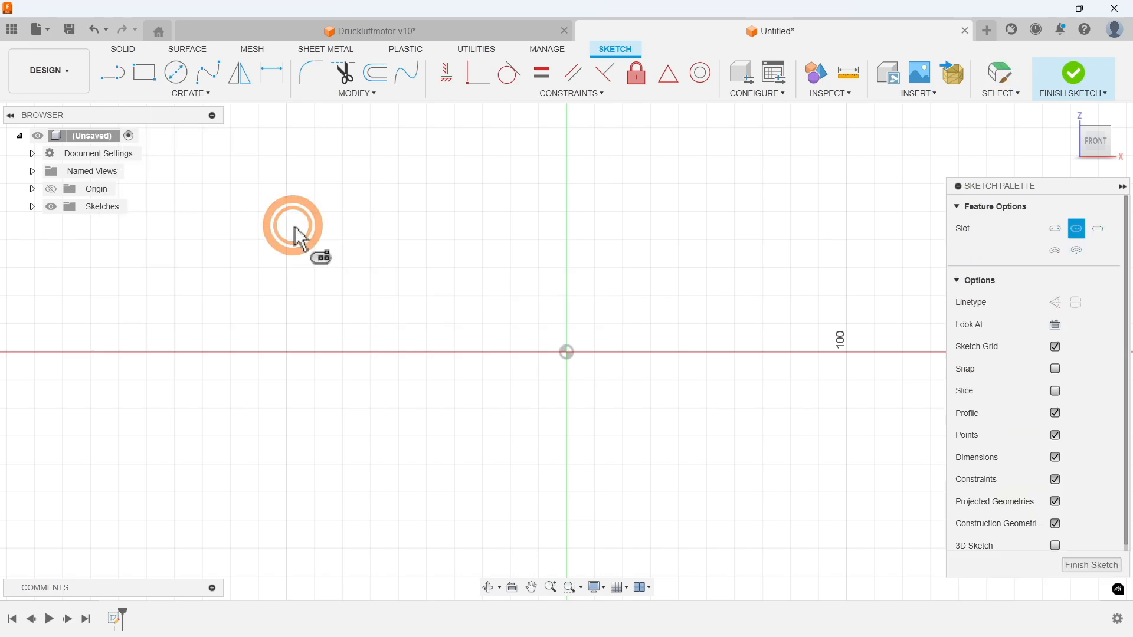
click(567, 353)
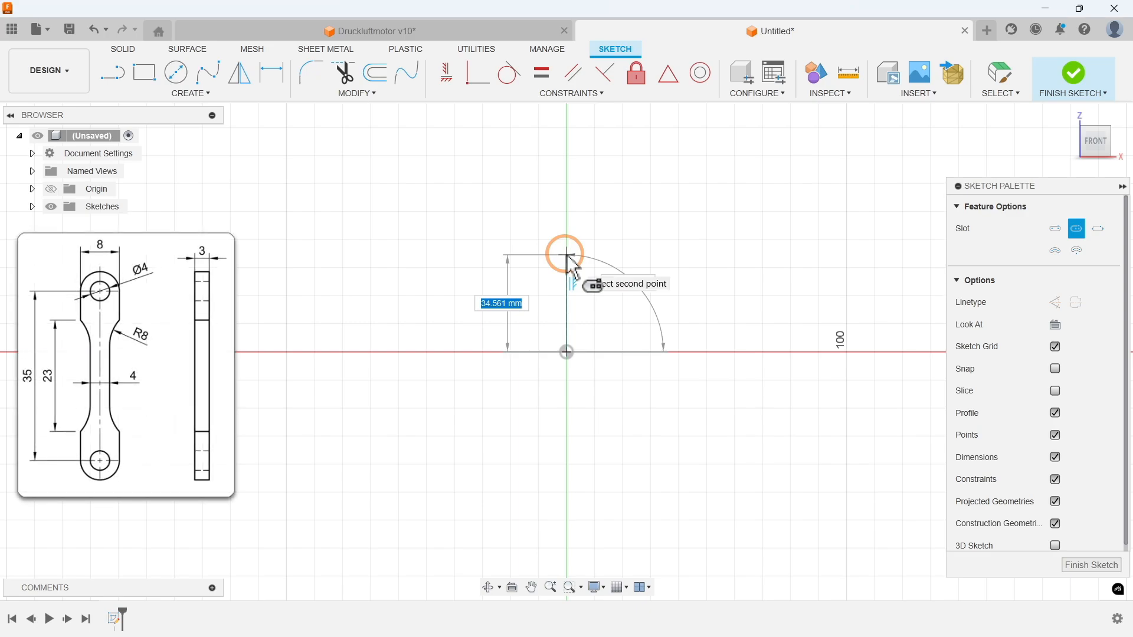
text(35/2)
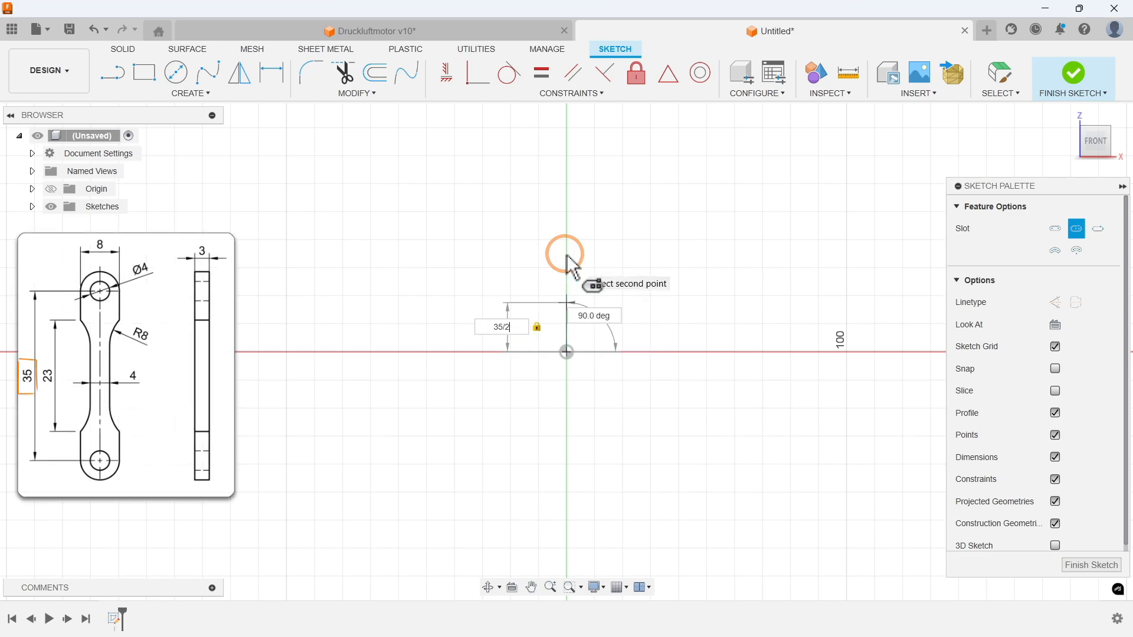
key(Return)
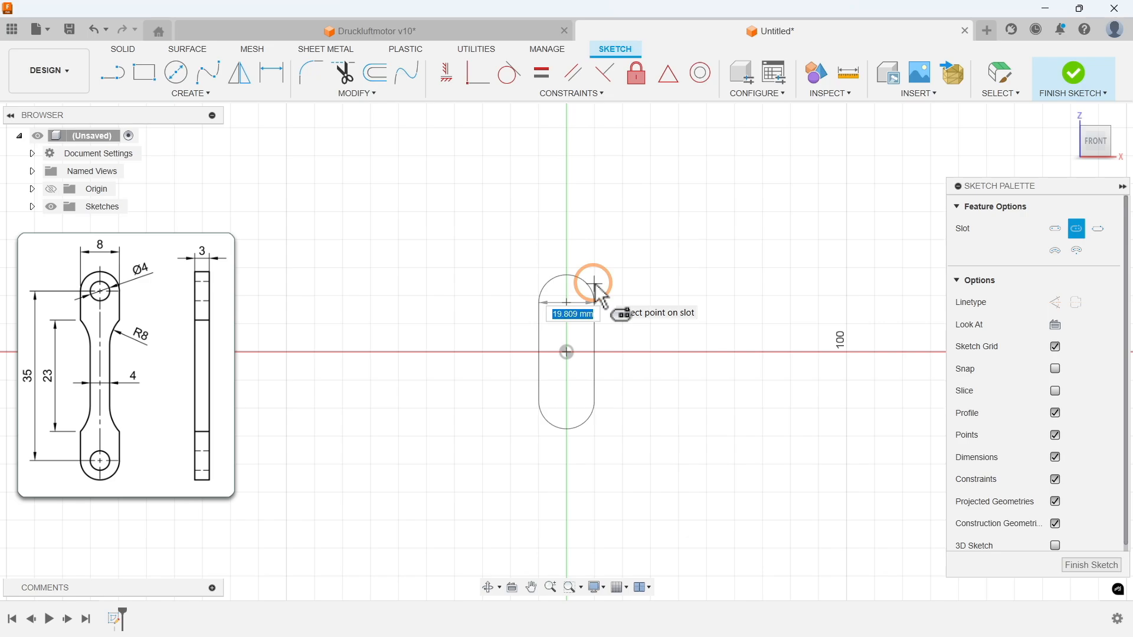
key(Tab)
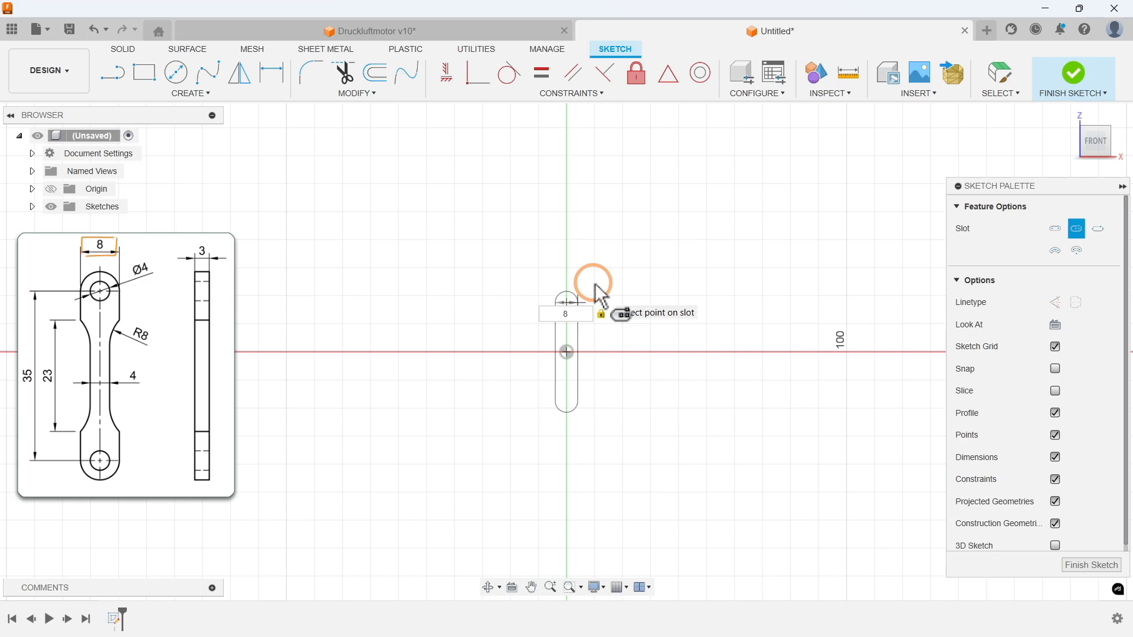
key(Return)
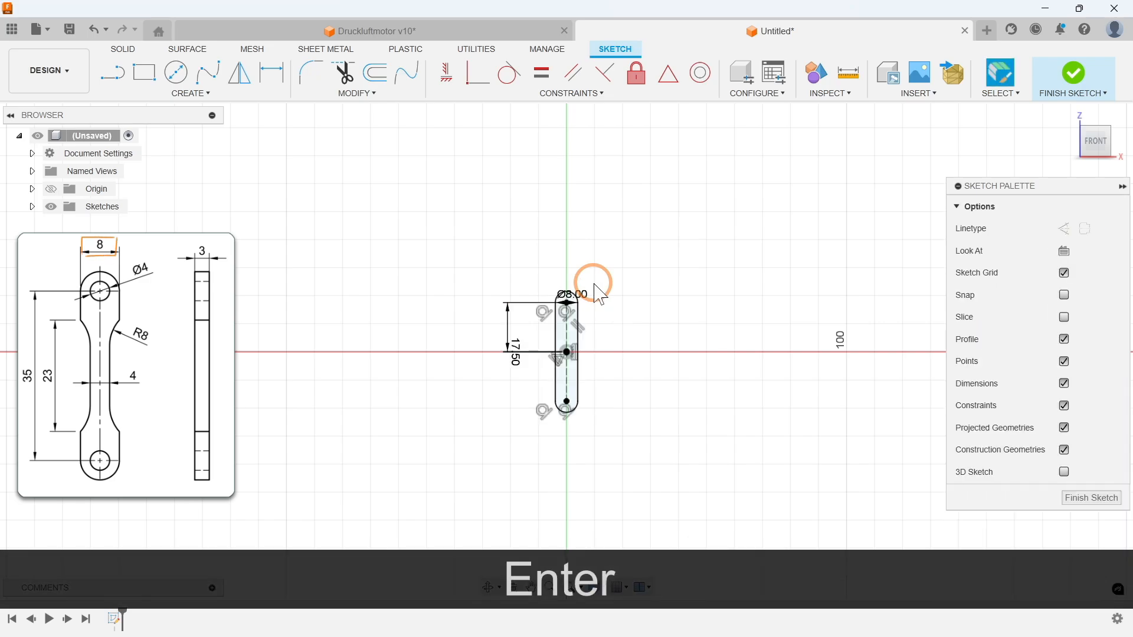
Step: Draw a 4 mm center diameter circle at the slot's lower arc center and a second circle at the upper arc center
scroll(568, 353, up, 4)
scroll(568, 354, up, 2)
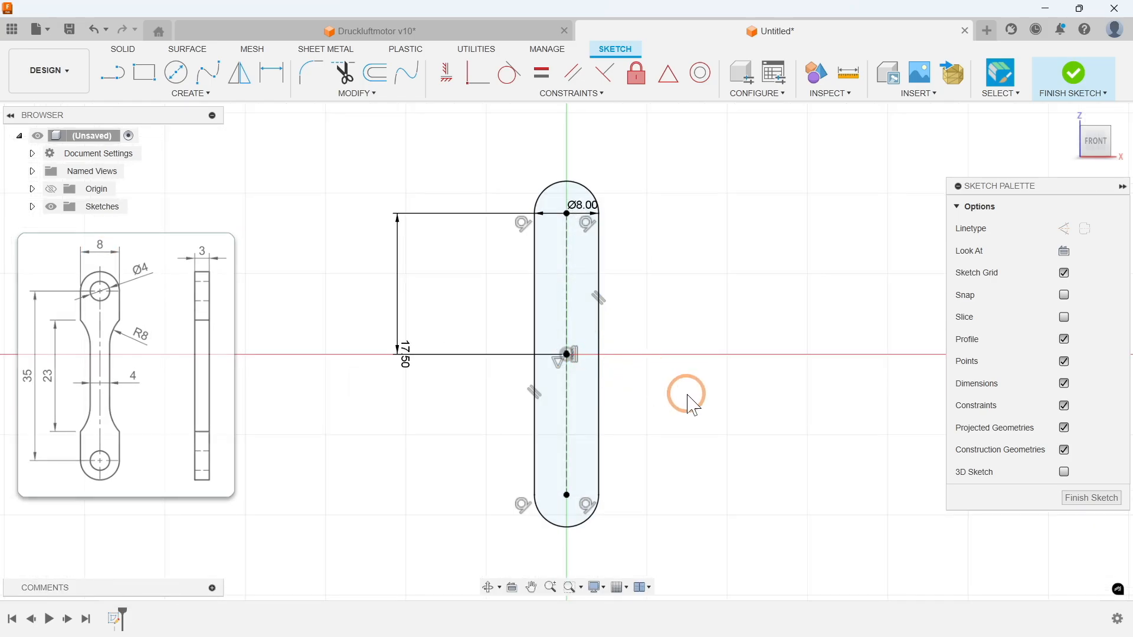
click(191, 94)
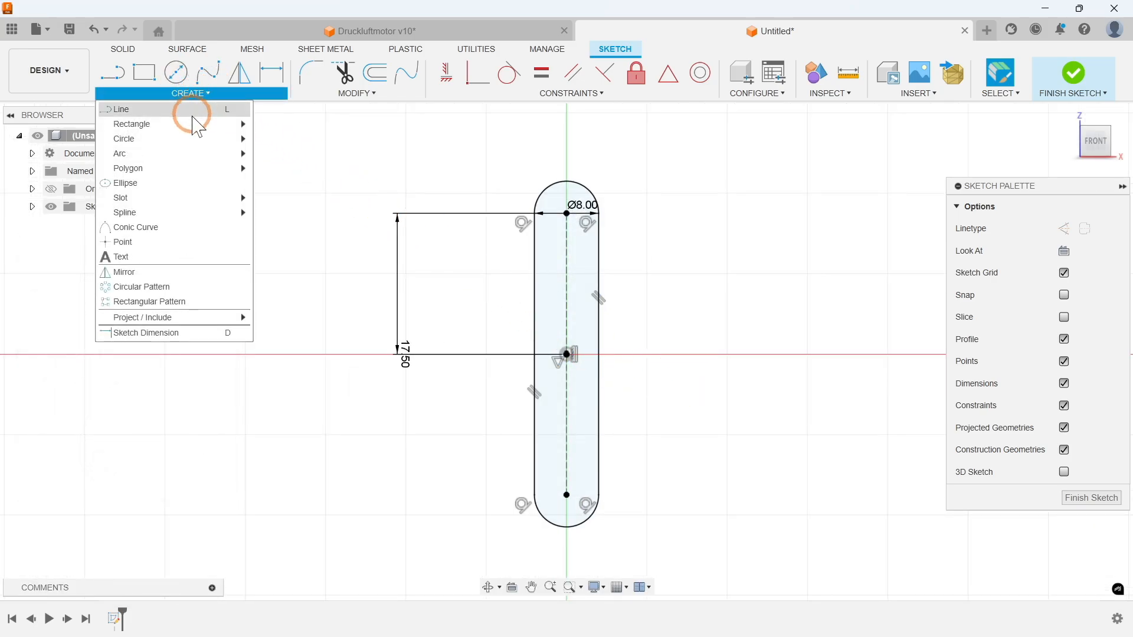
mouse_move(182, 139)
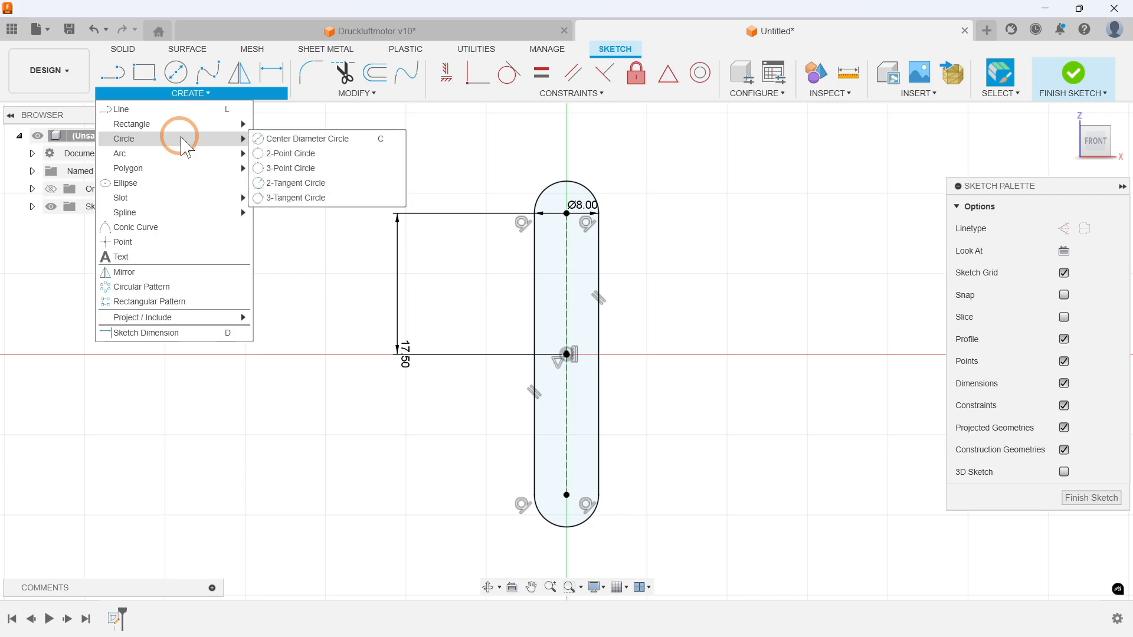
click(319, 142)
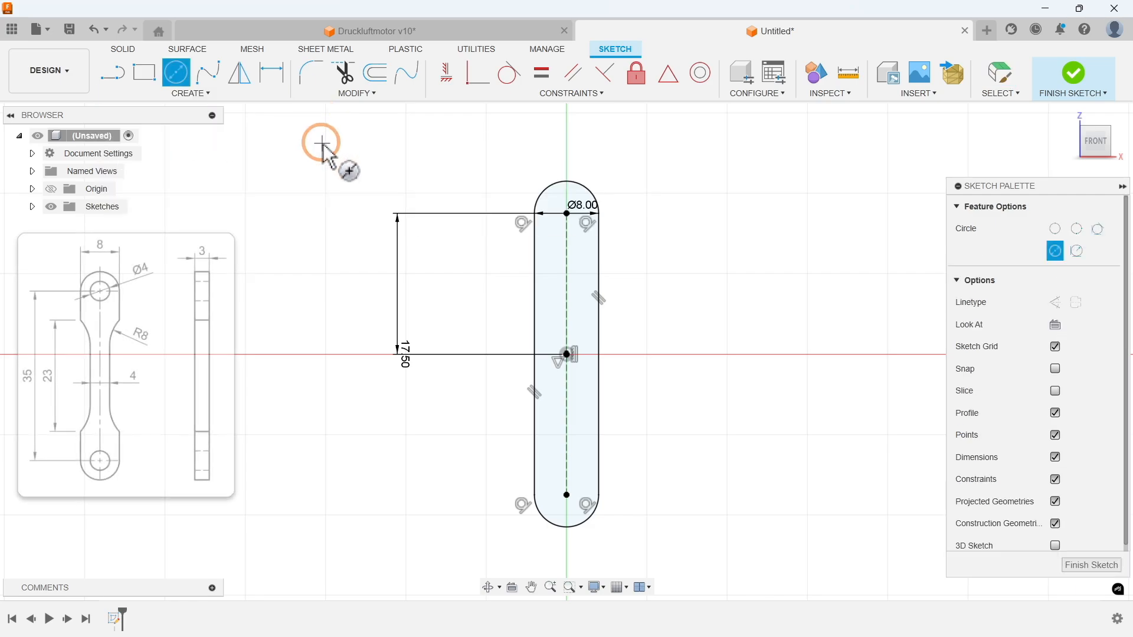
click(567, 494)
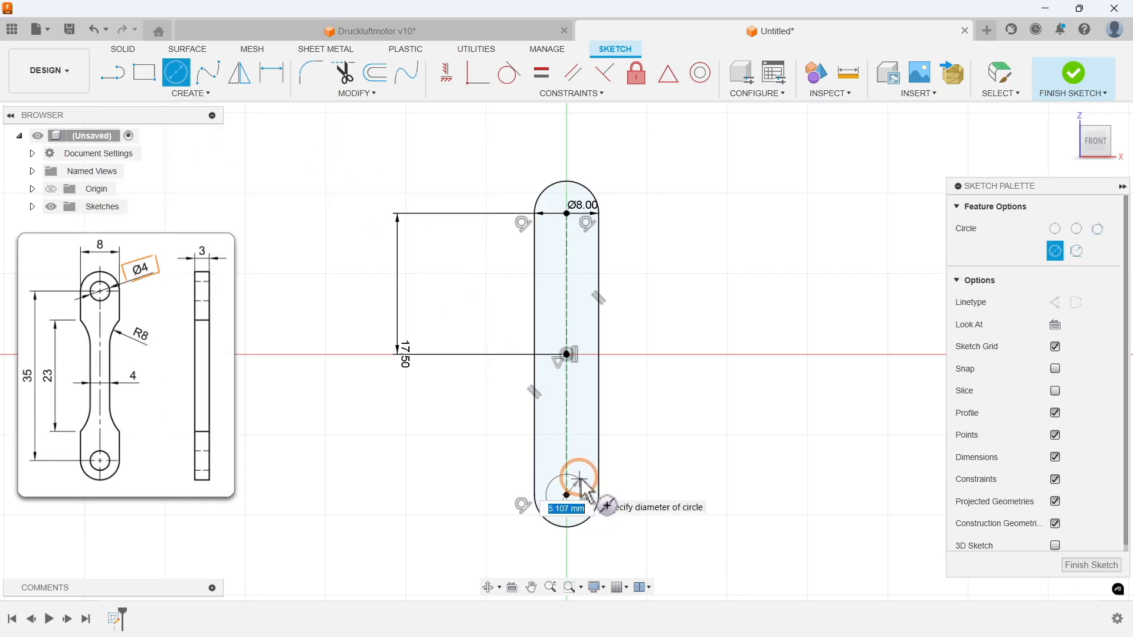
text(4)
key(Return)
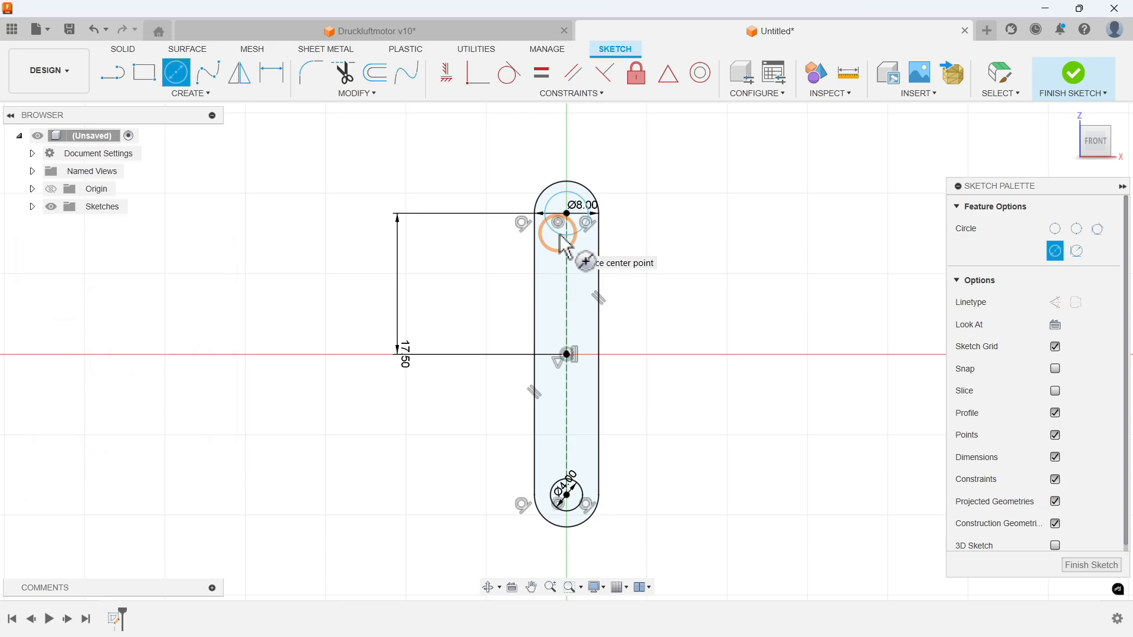
Step: Apply an Equal constraint between the upper and lower circles
click(558, 93)
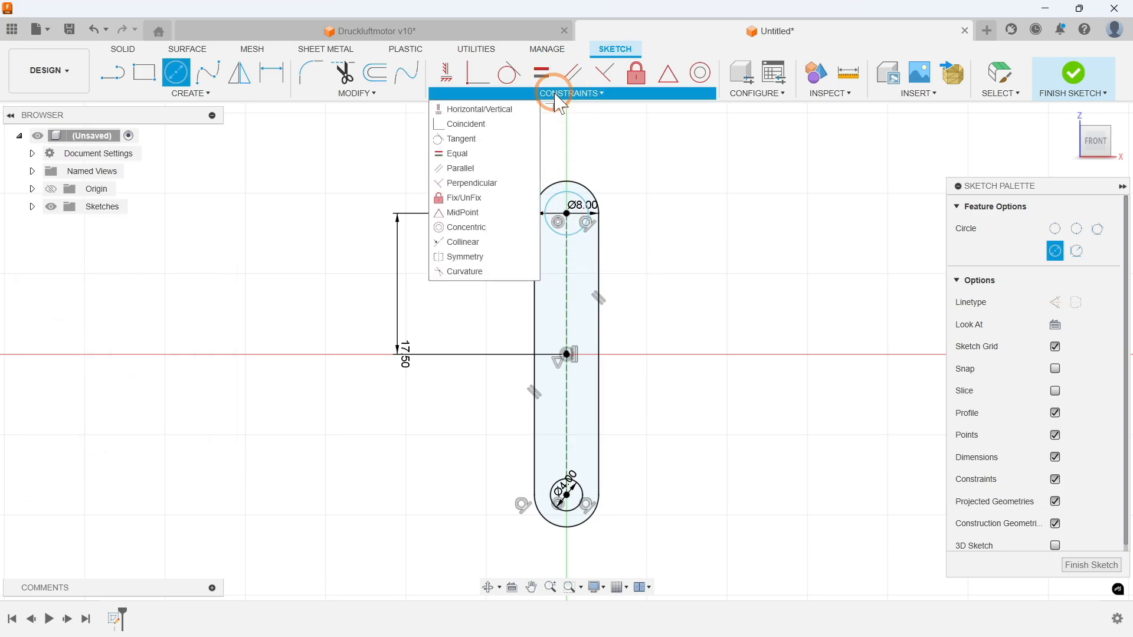
click(463, 154)
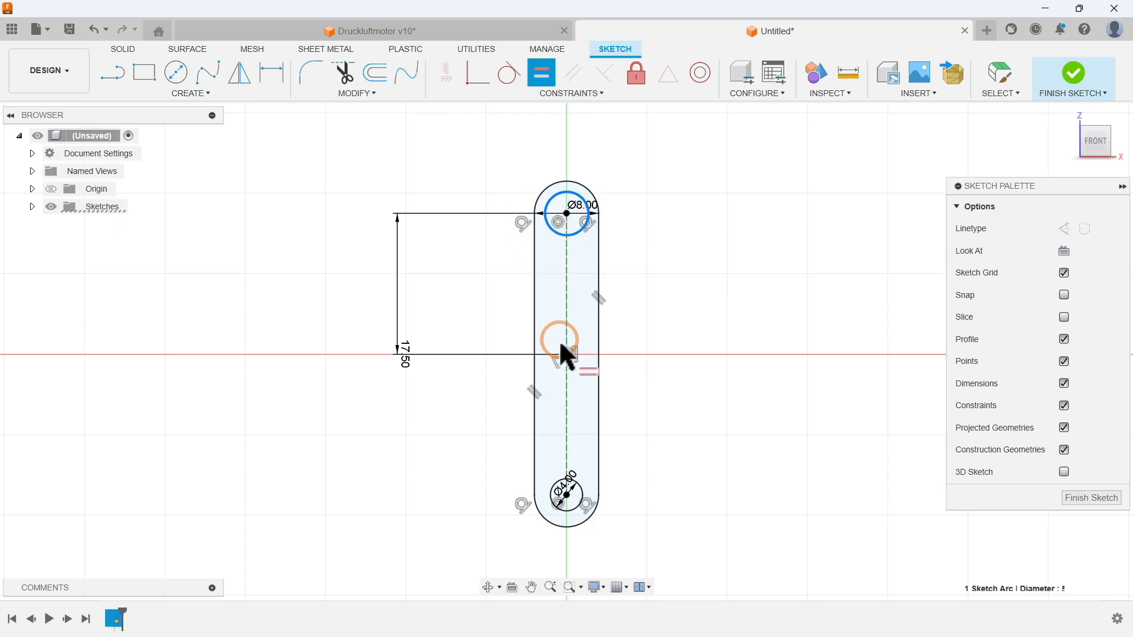
click(558, 488)
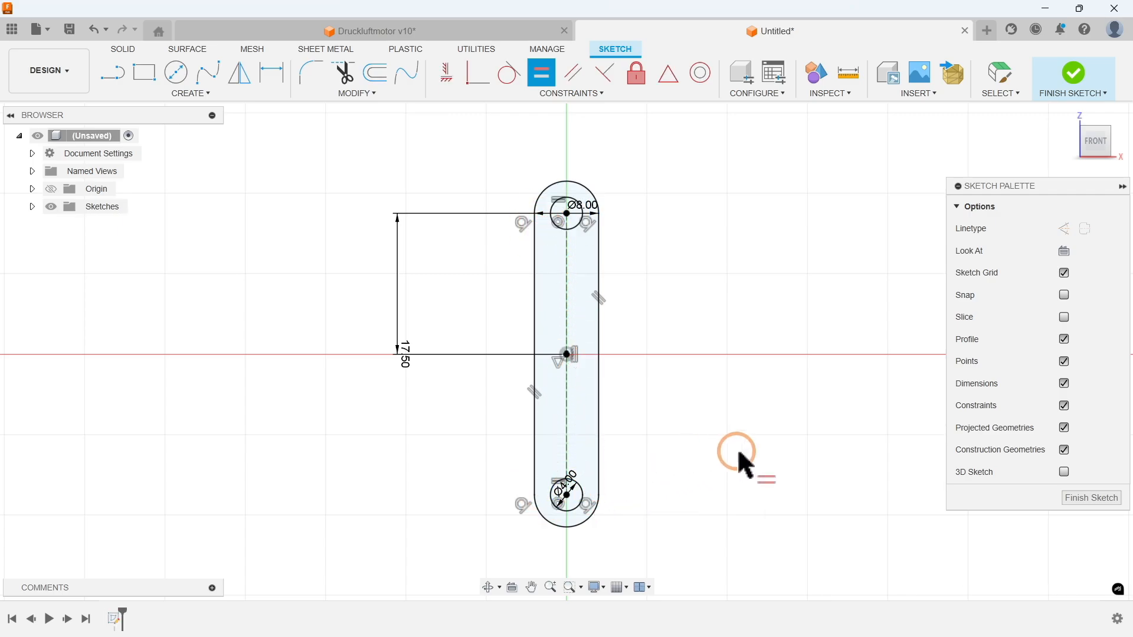
key(Escape)
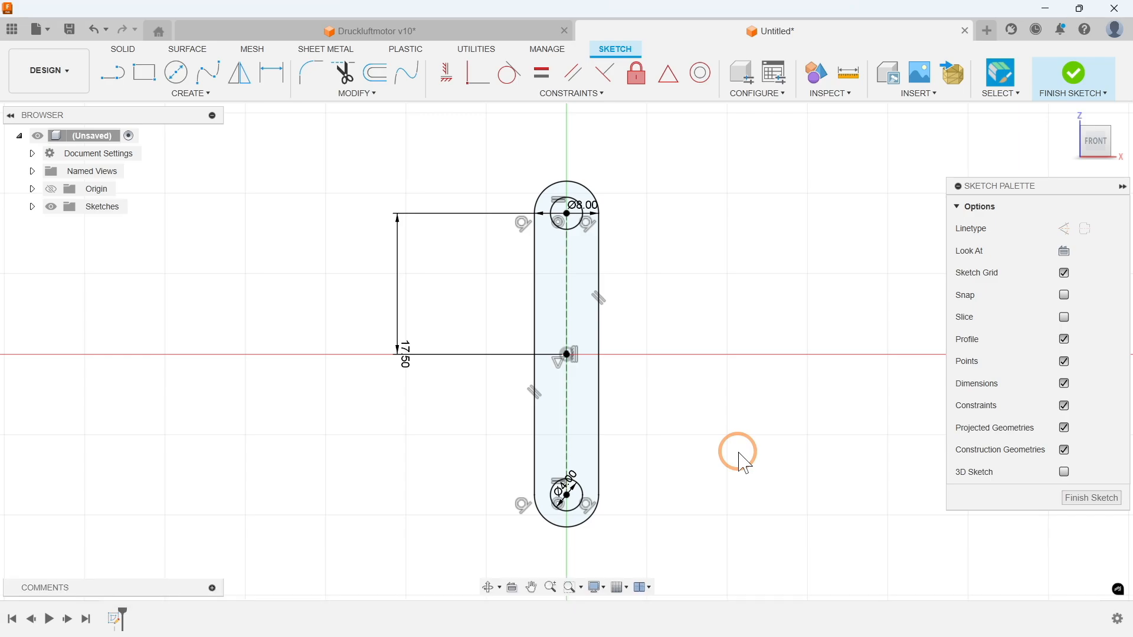
Step: Test the Equal constraint by reducing the lower circle's diameter and restoring it to 4 mm
double_click(570, 478)
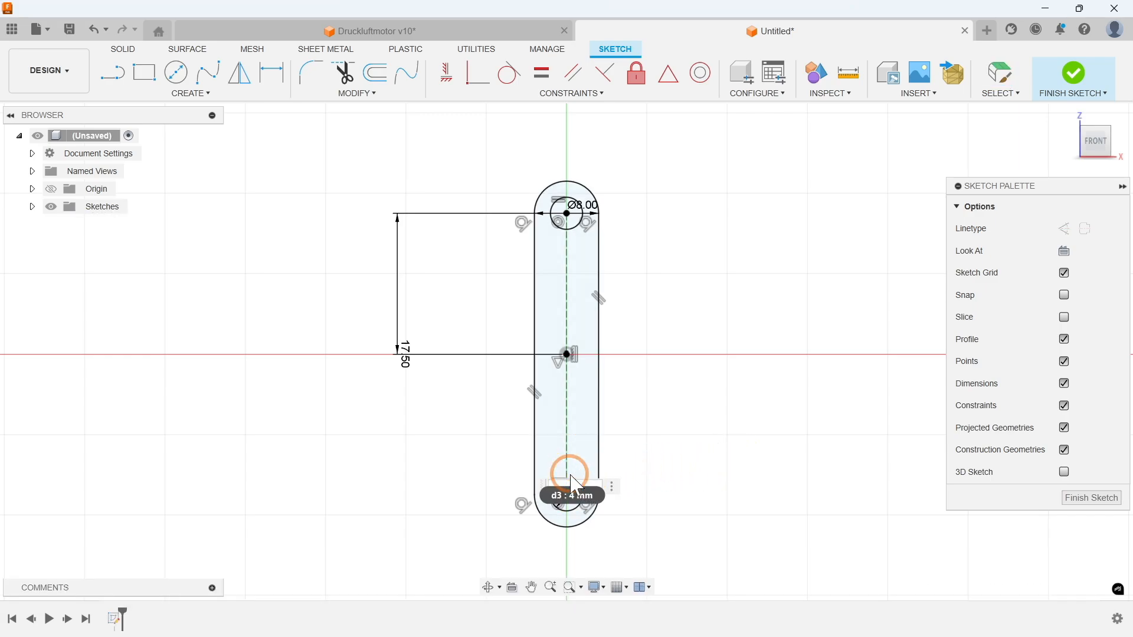
key(Return)
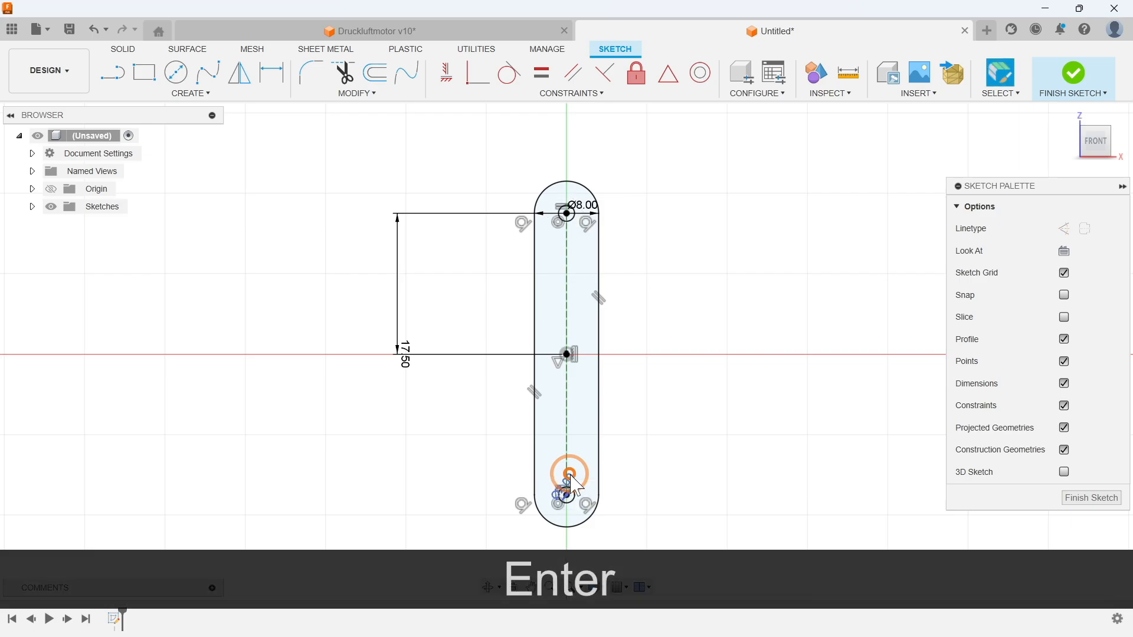
double_click(570, 481)
key(Return)
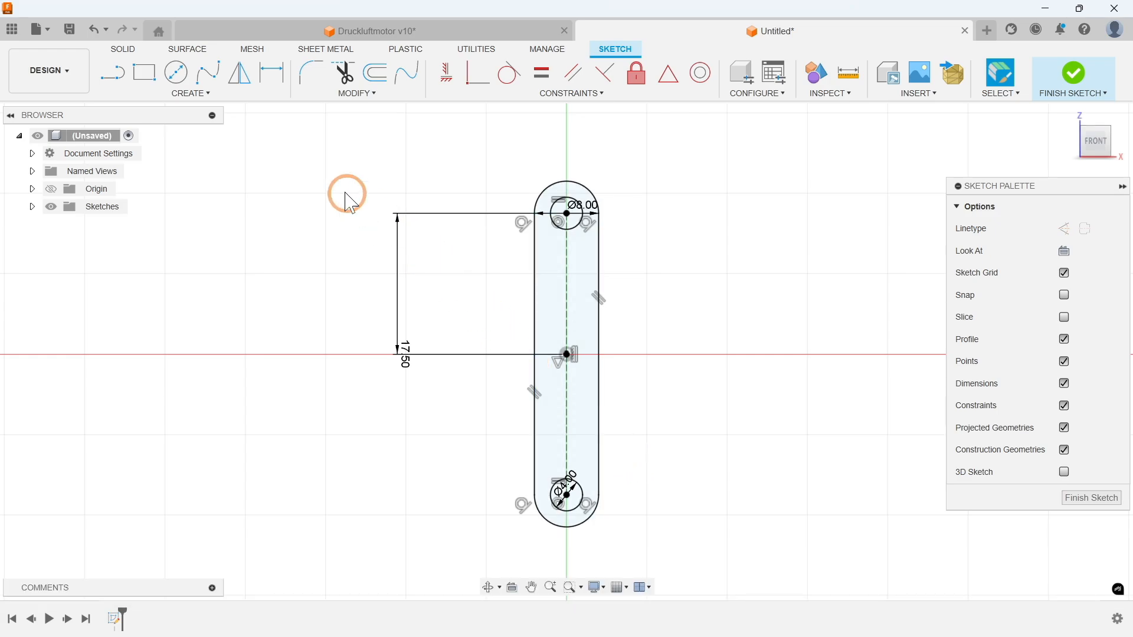
Step: Draw a 2-point rectangle 2 mm wide and 23 mm high inside the slot, starting on its left straight edge
click(177, 94)
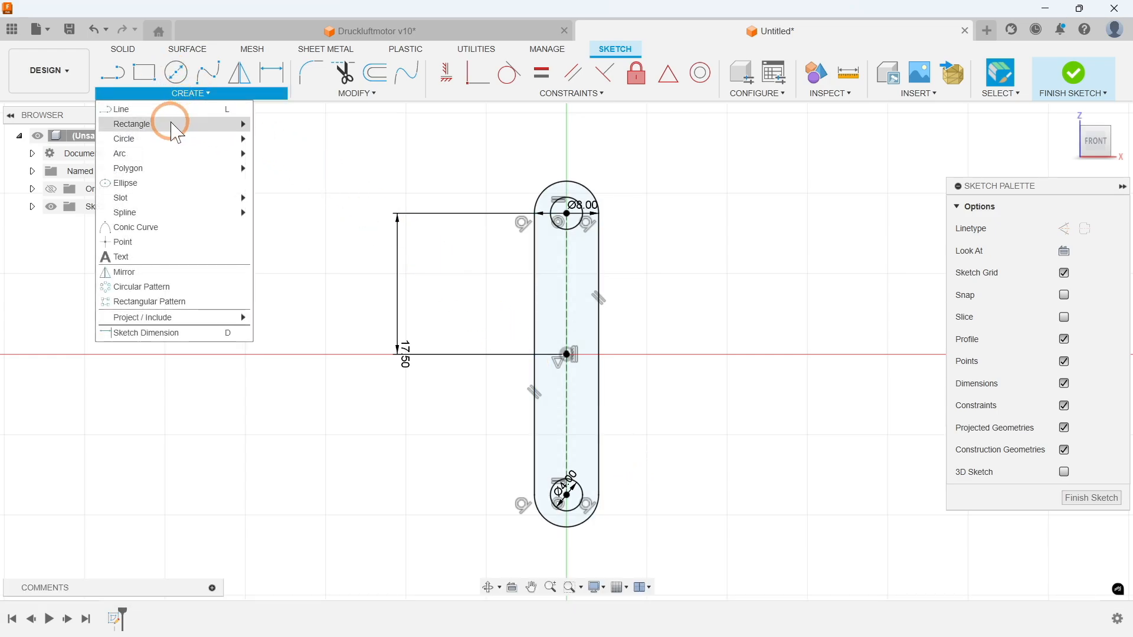
mouse_move(172, 125)
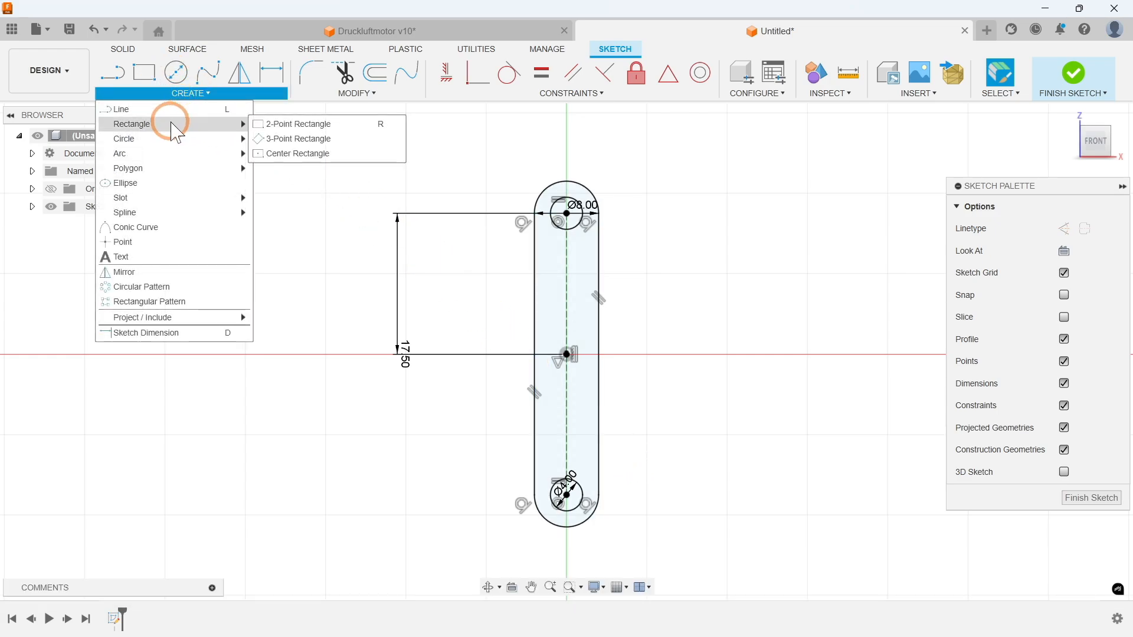
click(272, 125)
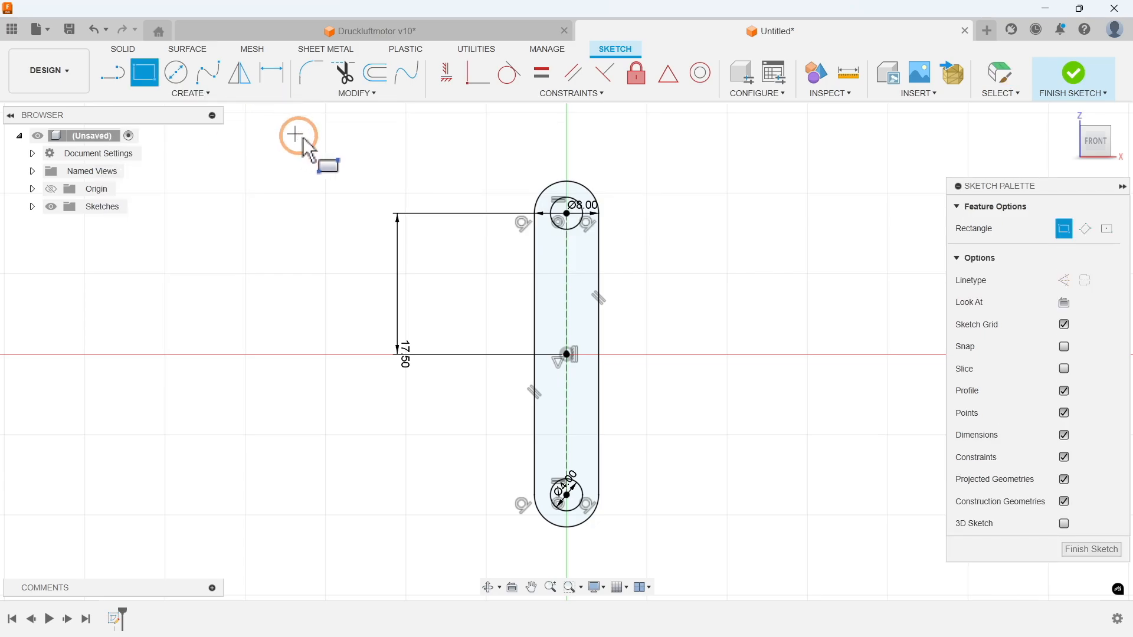
click(535, 267)
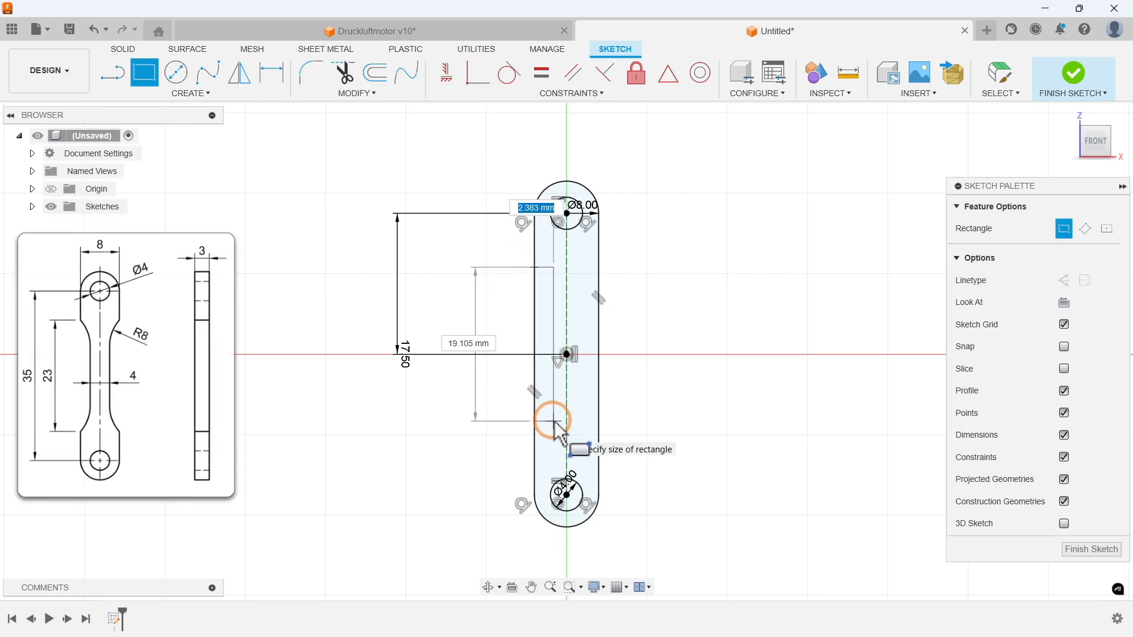
key(Tab)
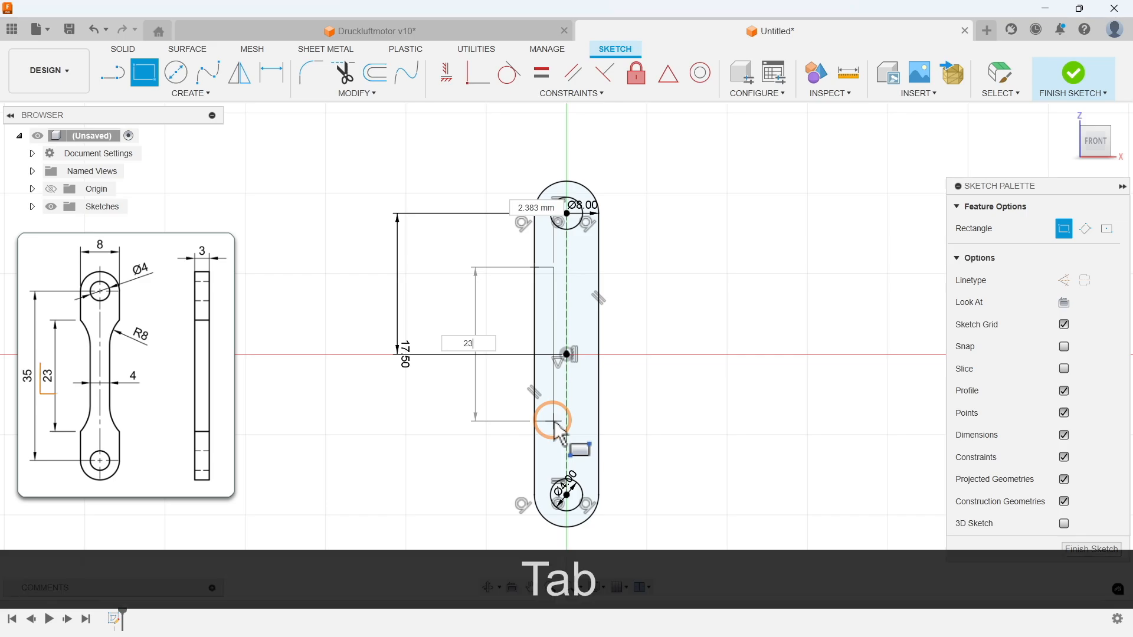
text(23)
key(Tab)
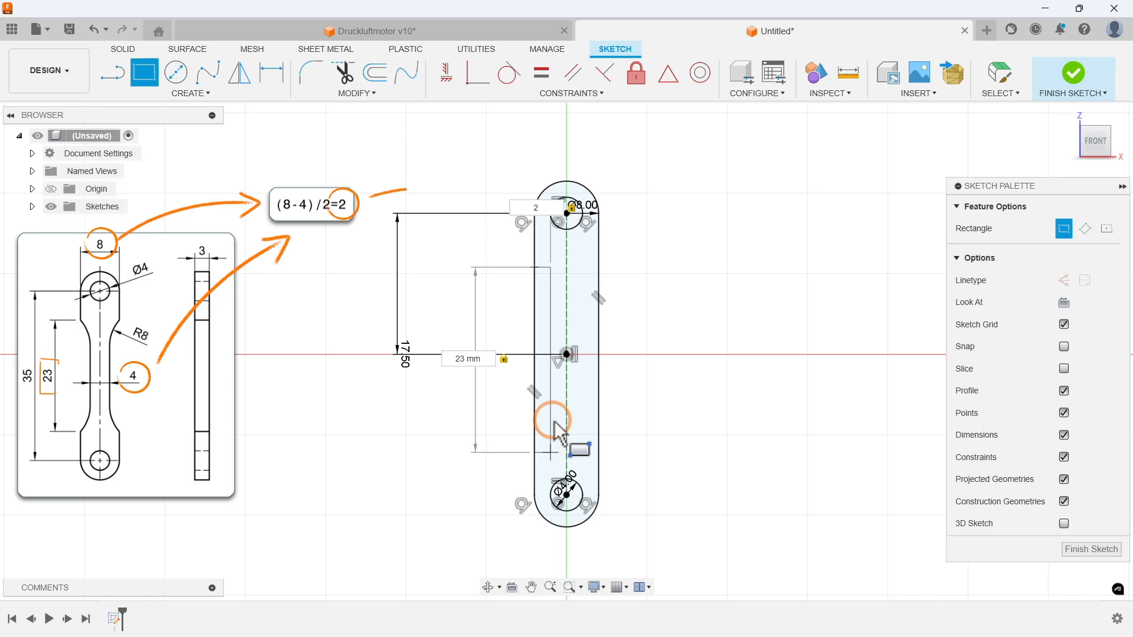
key(Return)
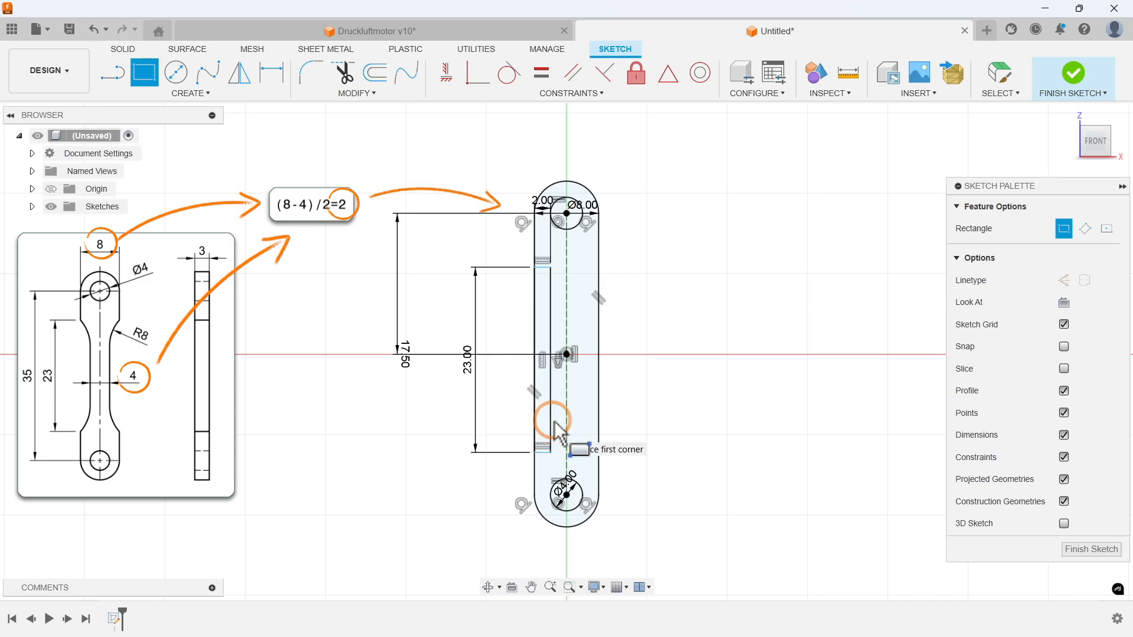
Step: Draw a second narrow vertical 2-point rectangle inside the slot along its right straight edge
click(598, 260)
click(580, 436)
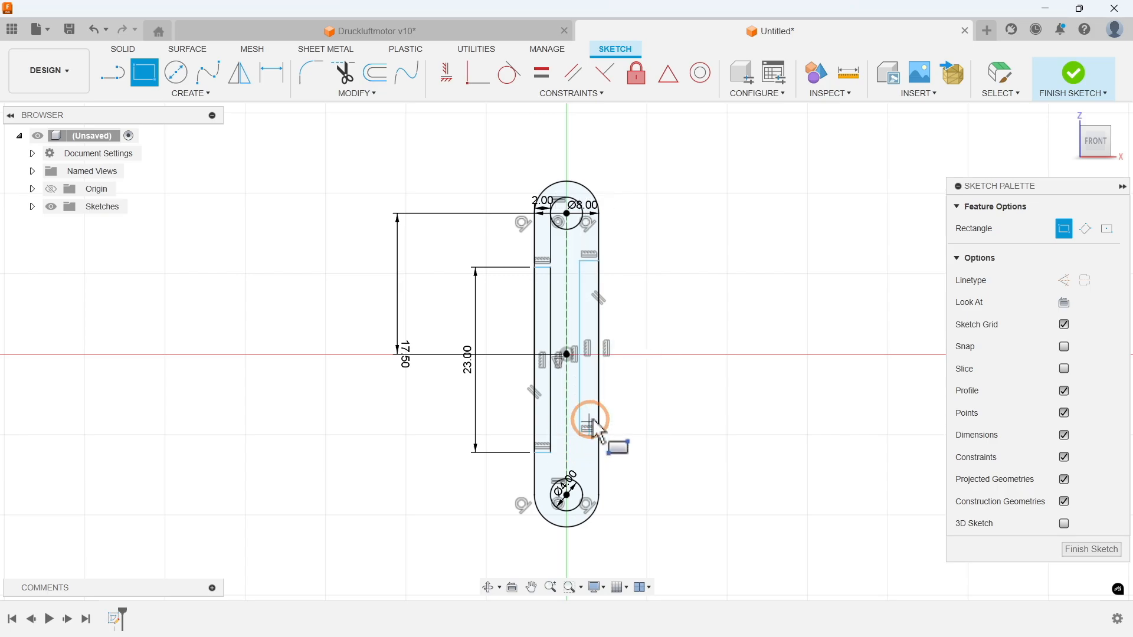
Step: Apply a Collinear constraint between the top edges of the two narrow rectangles inside the slot
click(537, 100)
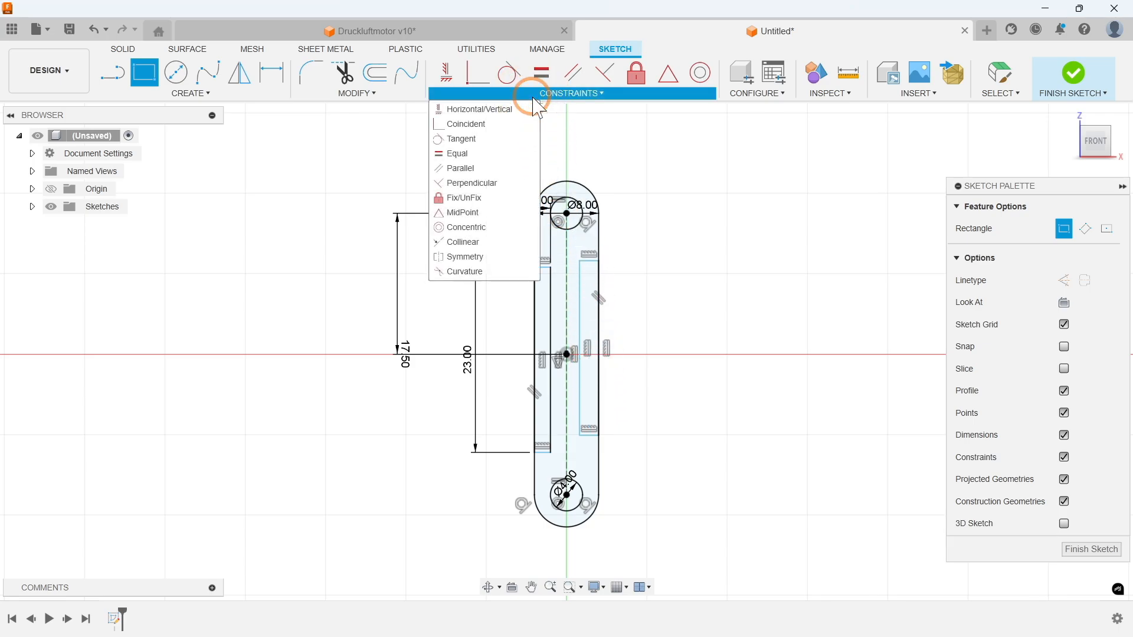
click(484, 243)
click(540, 266)
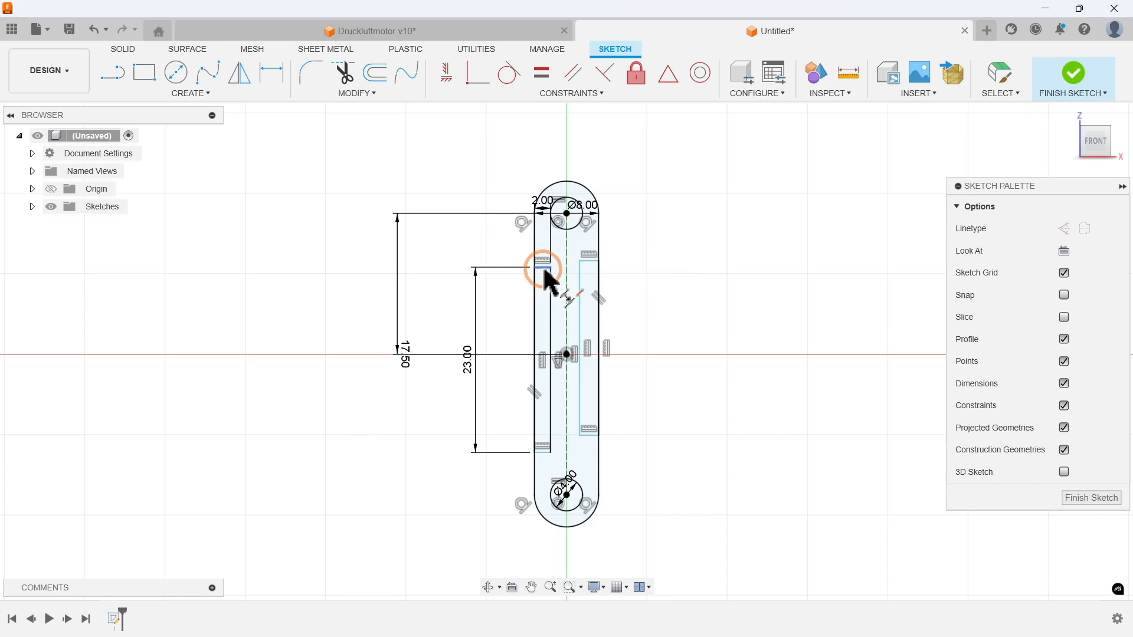
click(569, 264)
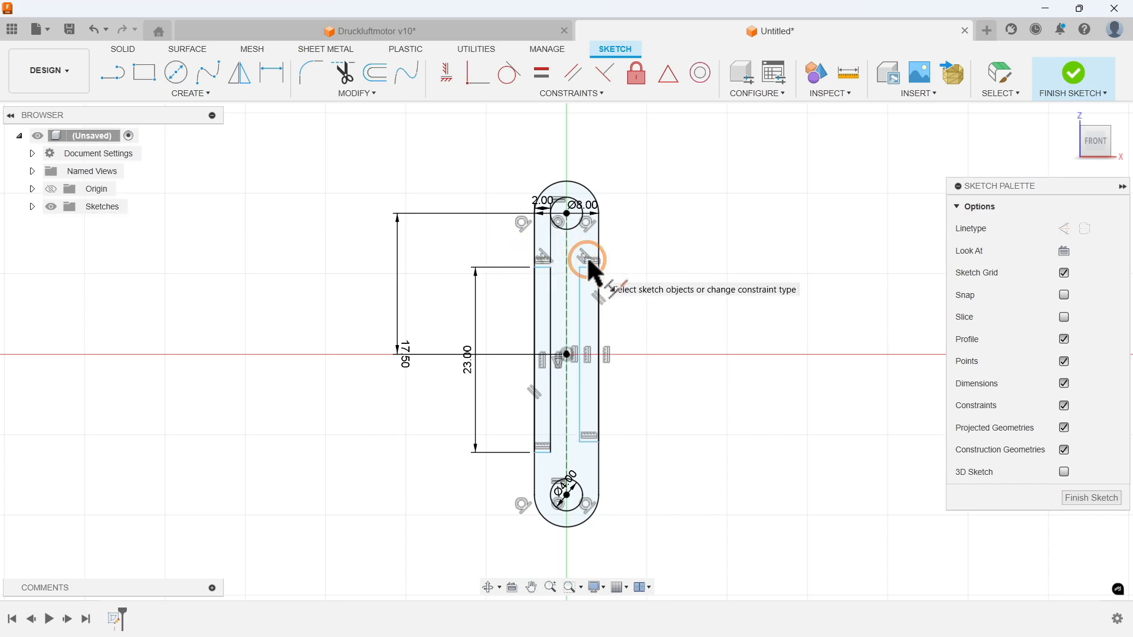
Step: Apply Equal constraints to the two rectangles' top edges and to their inner vertical edges
click(552, 92)
click(488, 154)
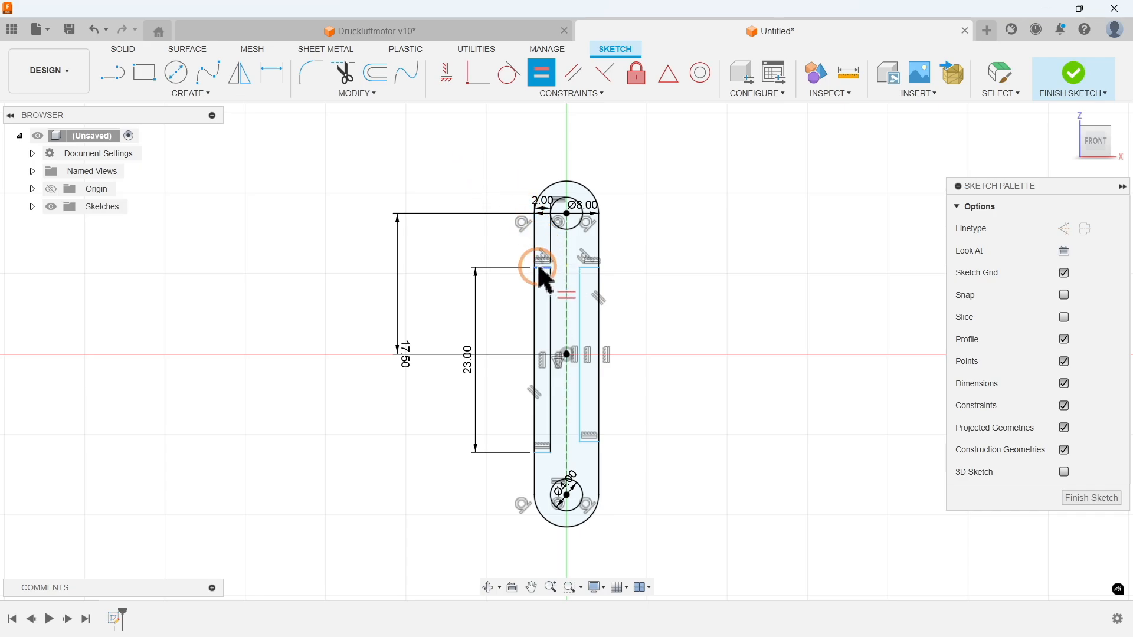
click(541, 269)
click(584, 274)
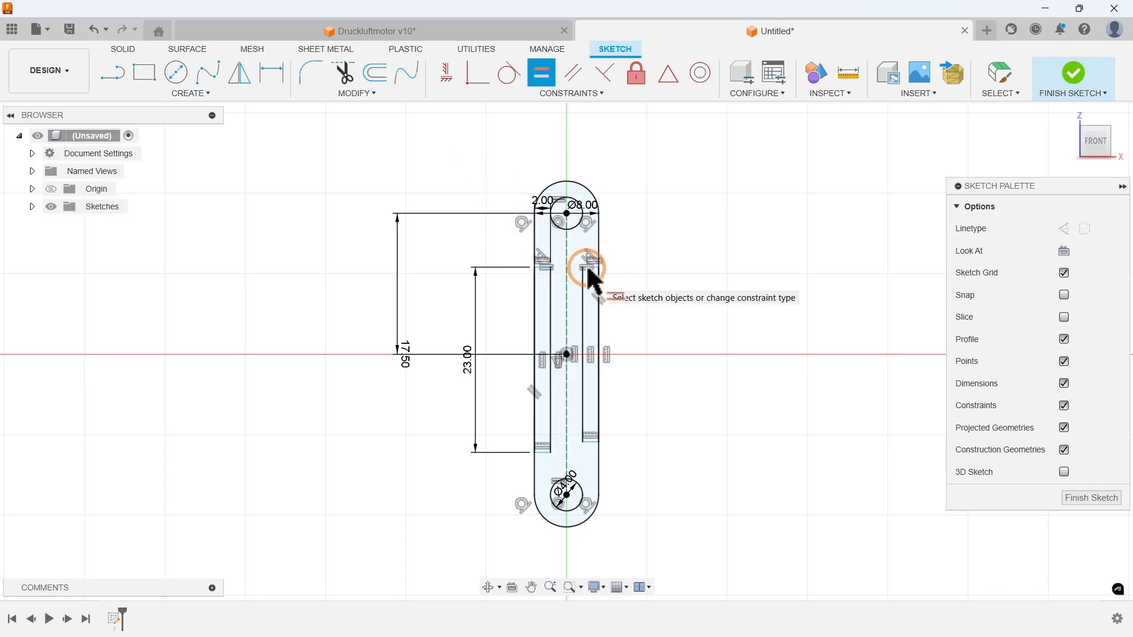
click(583, 288)
click(550, 294)
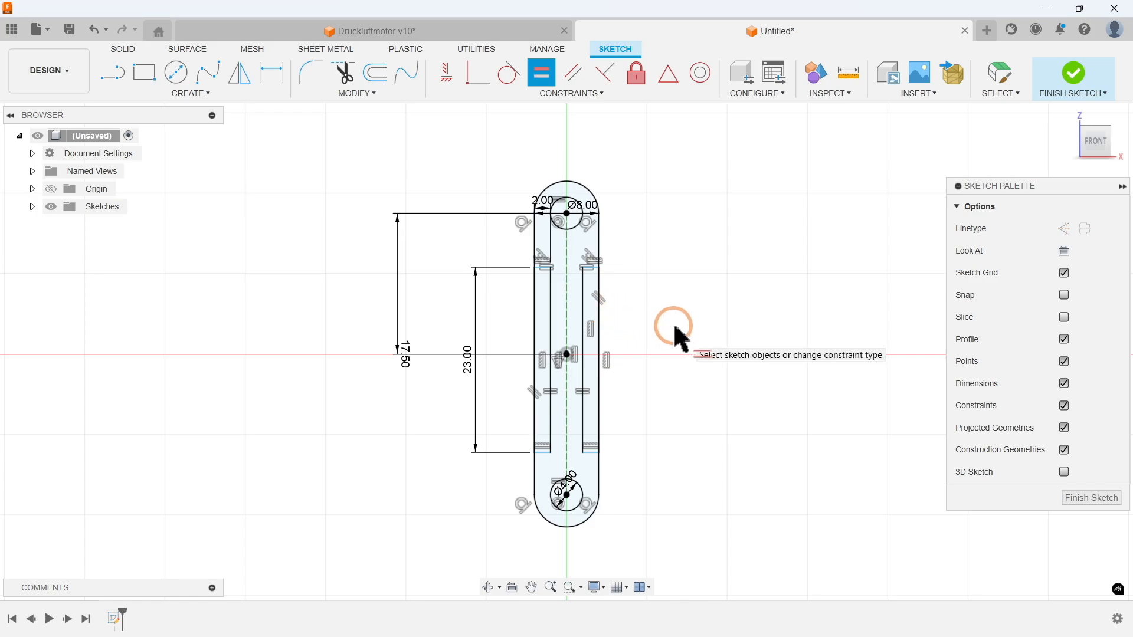
Step: Apply a Symmetry constraint to the left rectangle's top and bottom edges about the origin's X axis, showing the origin only for this selection
click(557, 92)
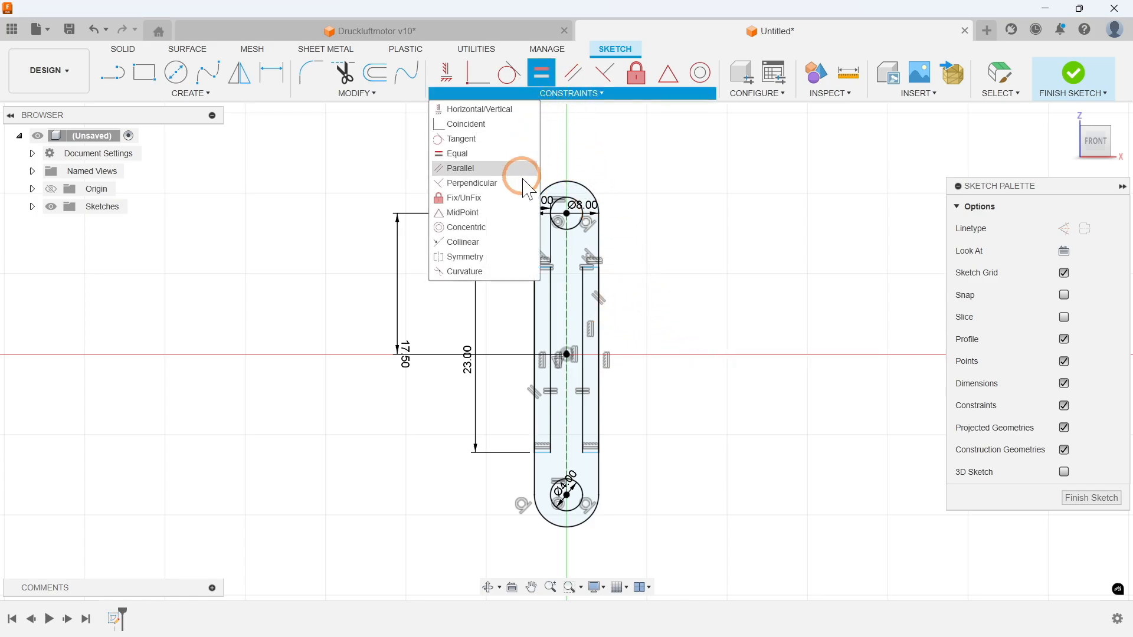
click(493, 256)
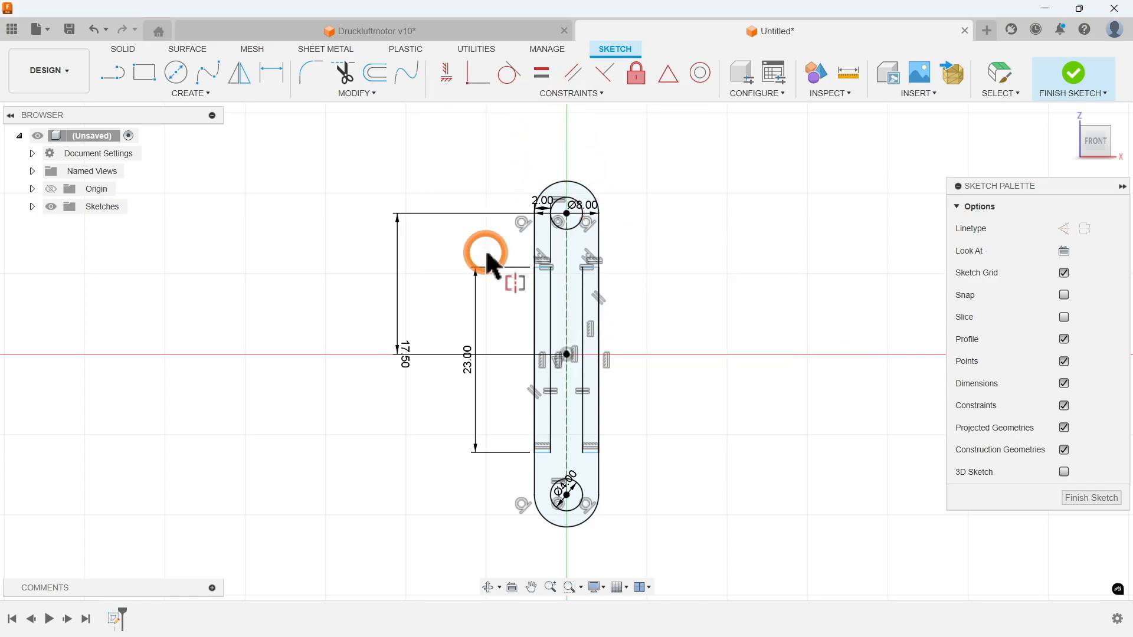
click(536, 268)
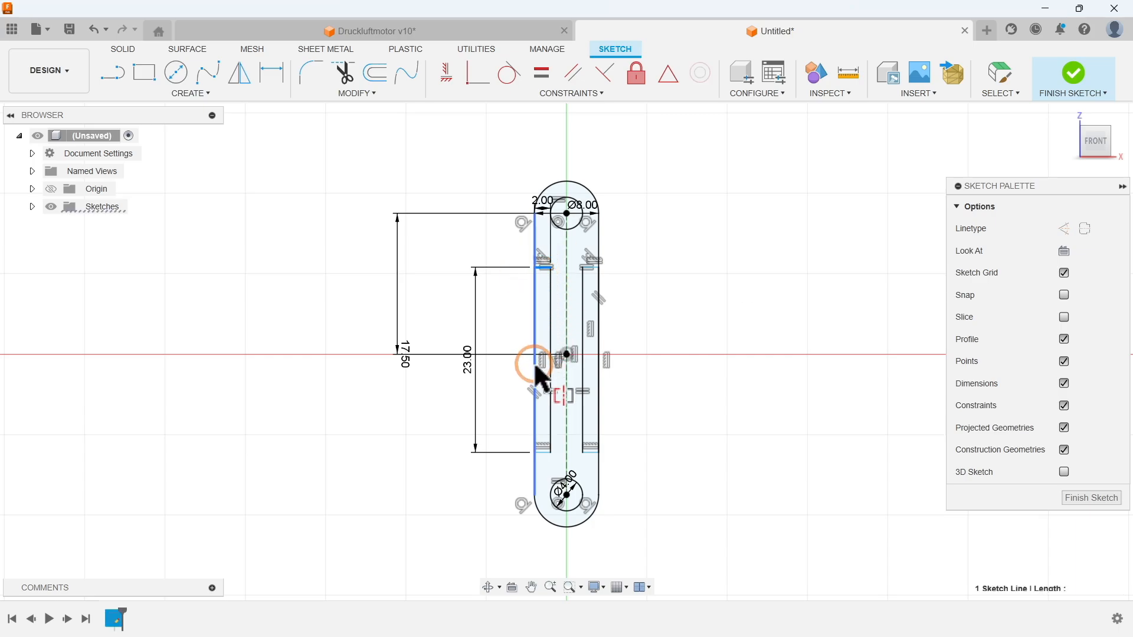
click(543, 453)
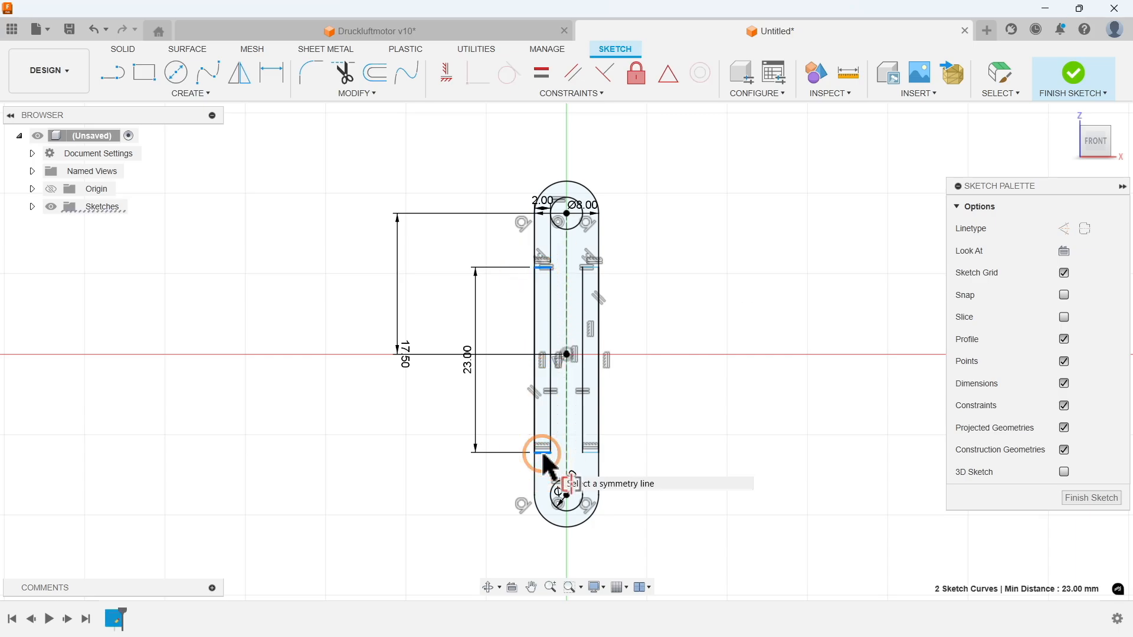
click(50, 189)
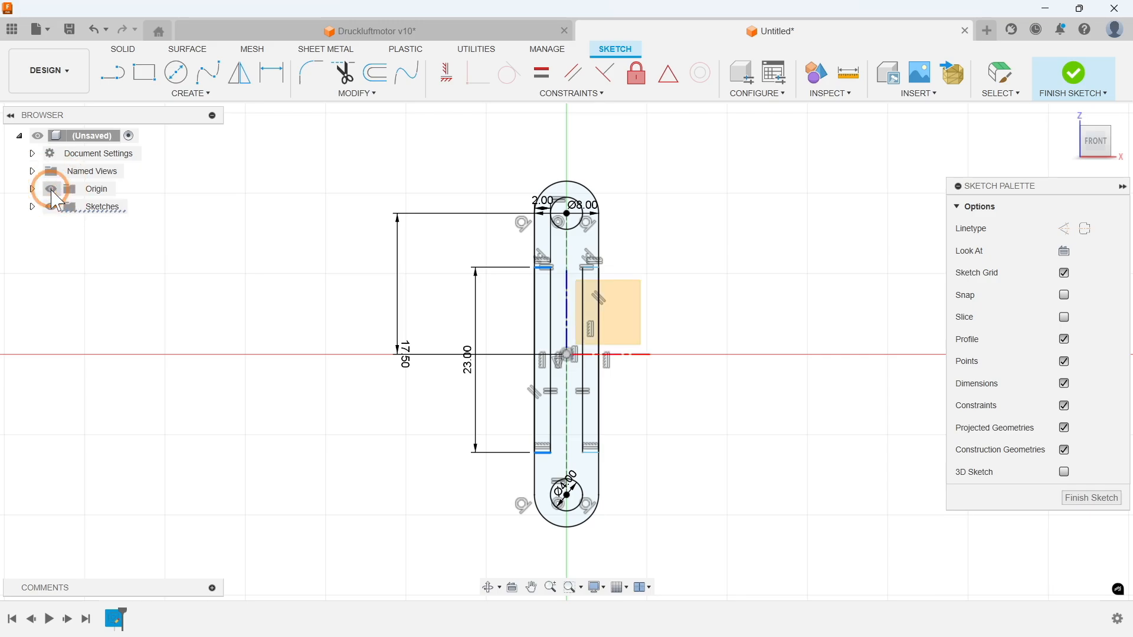
click(638, 355)
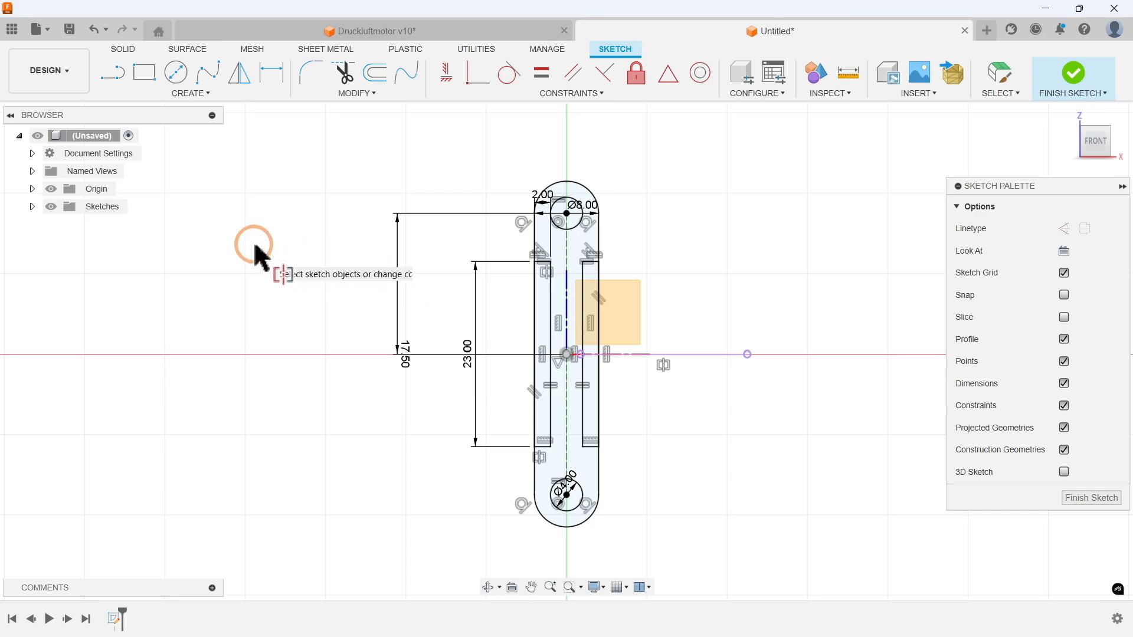
key(Escape)
click(51, 189)
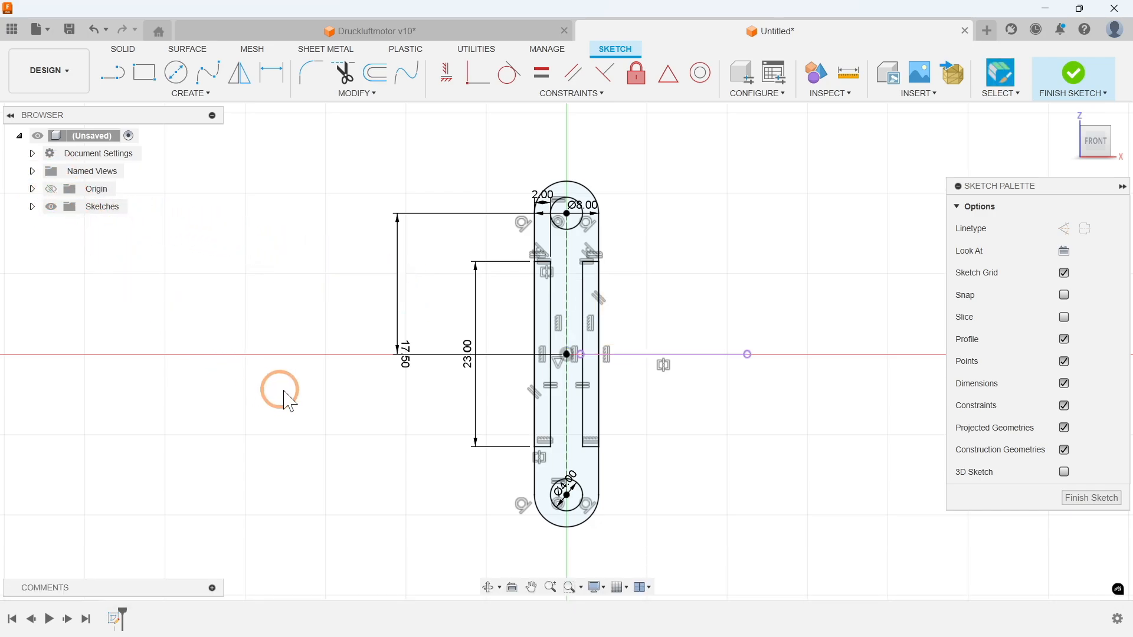
click(676, 354)
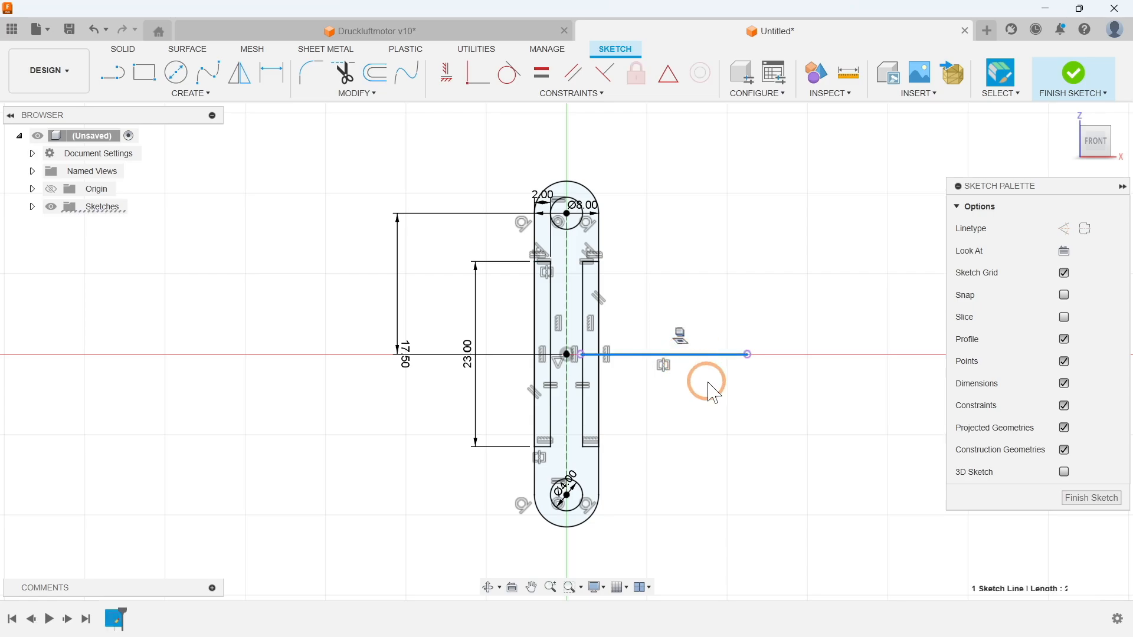
click(728, 401)
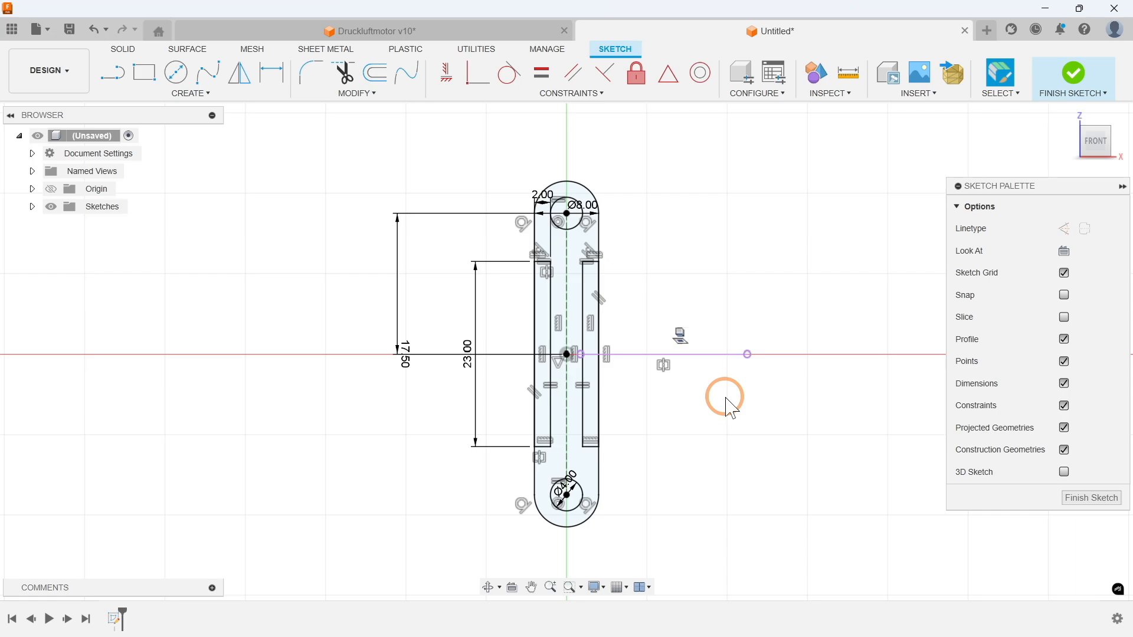
Step: Extrude the connecting rod profile, without the two holes and side rectangles, 3 mm as a new body
key(e)
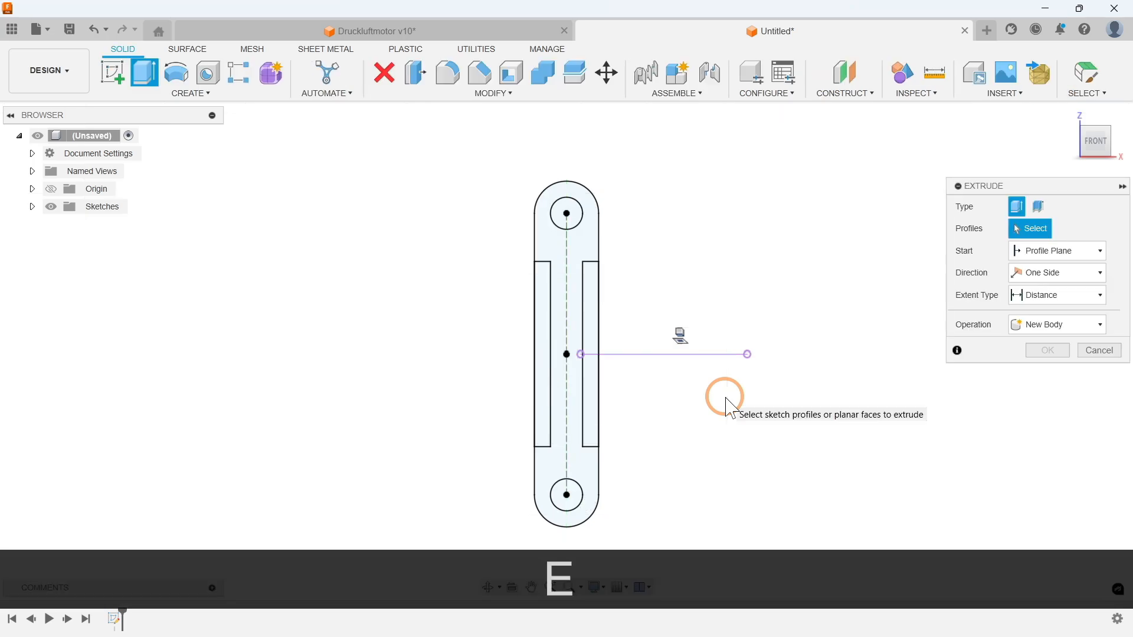
click(564, 464)
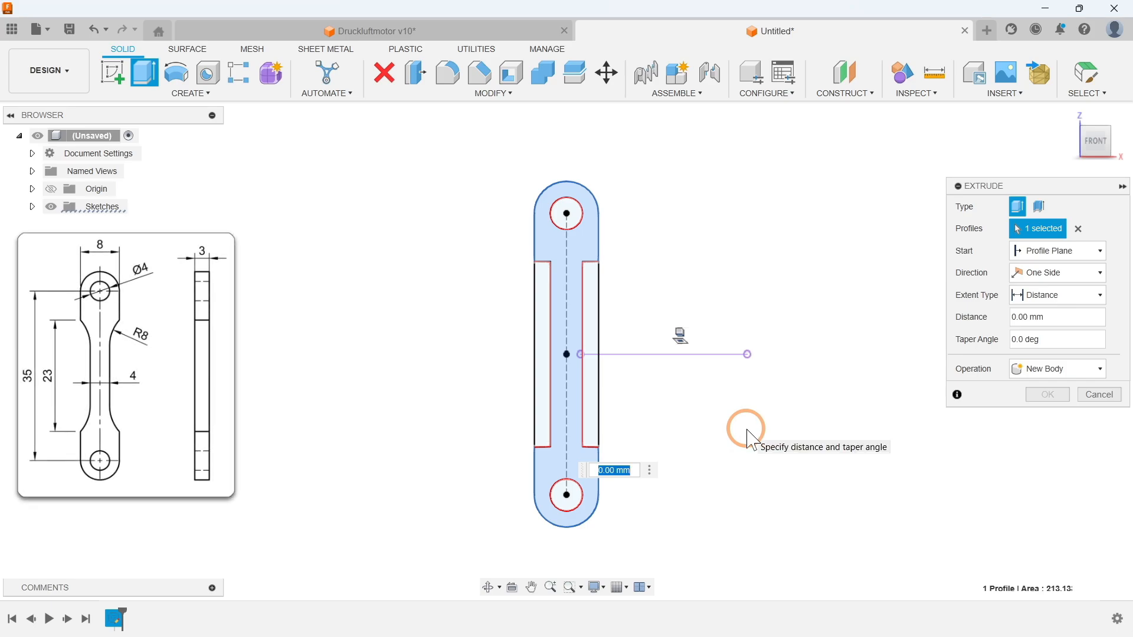
text(3)
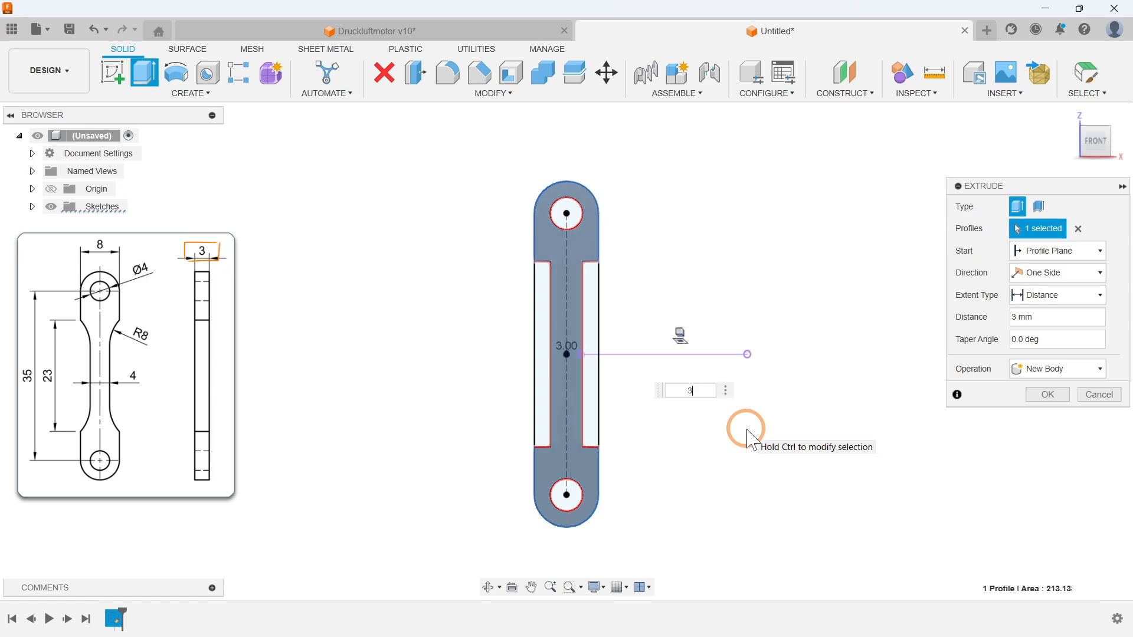
click(1048, 394)
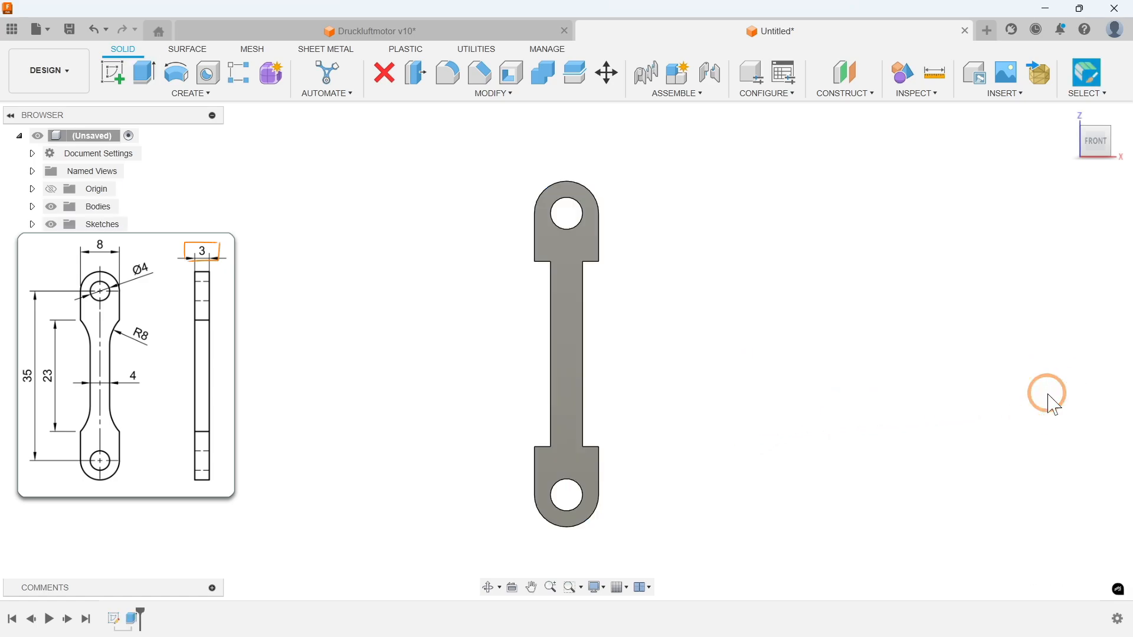
Step: Fillet the four inner corner edges between the rod's narrow shank and its two wider ends with an 8 mm radius
click(1069, 116)
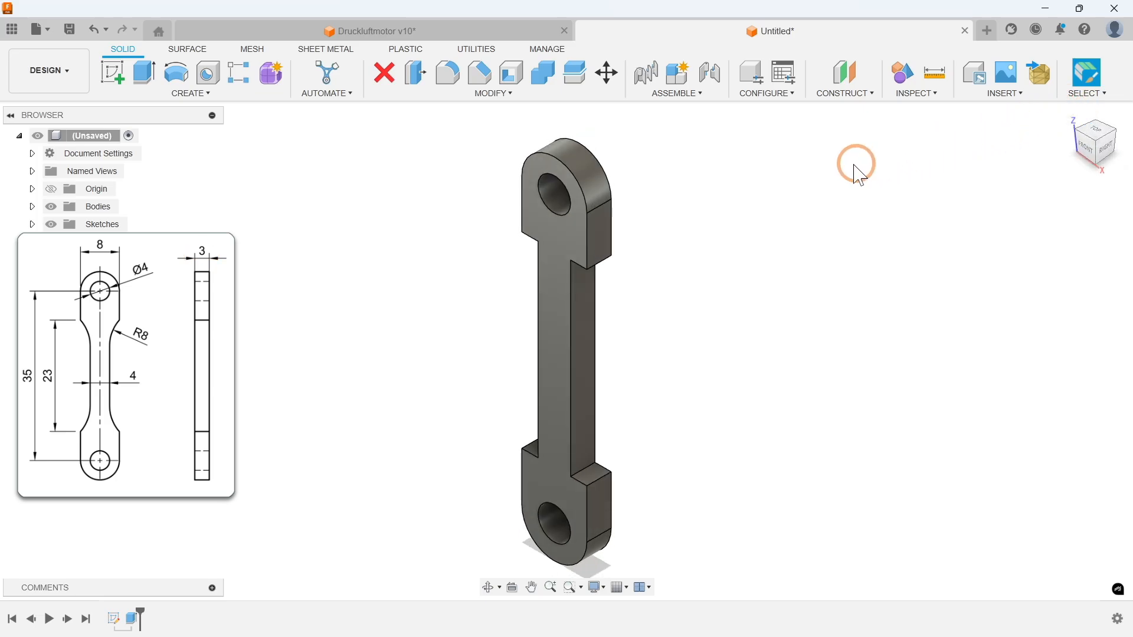
click(478, 94)
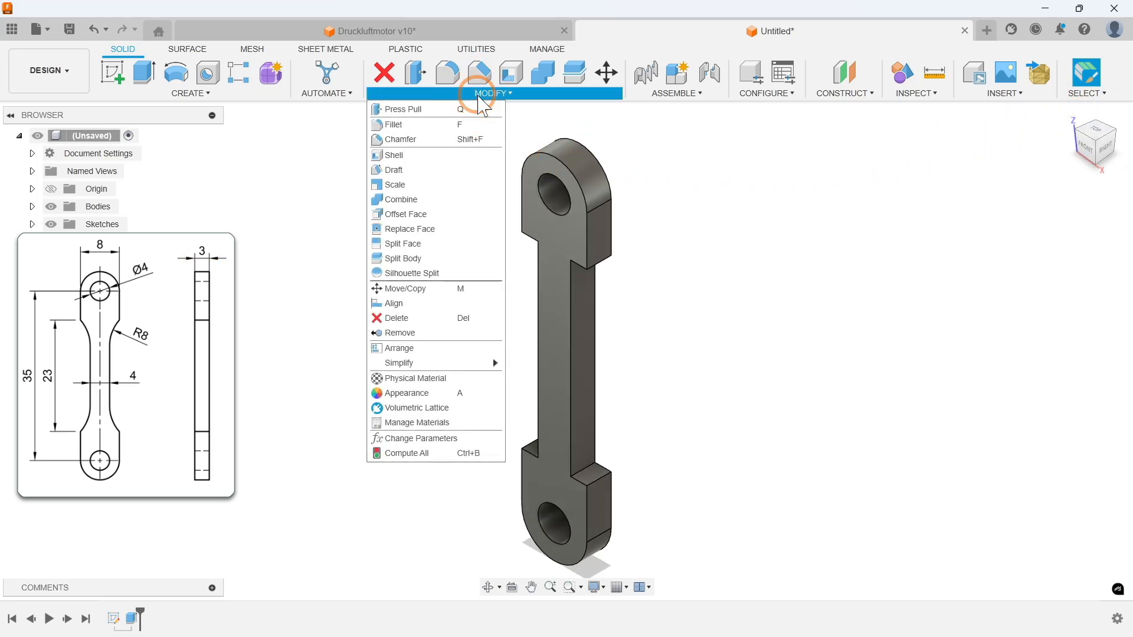
click(415, 125)
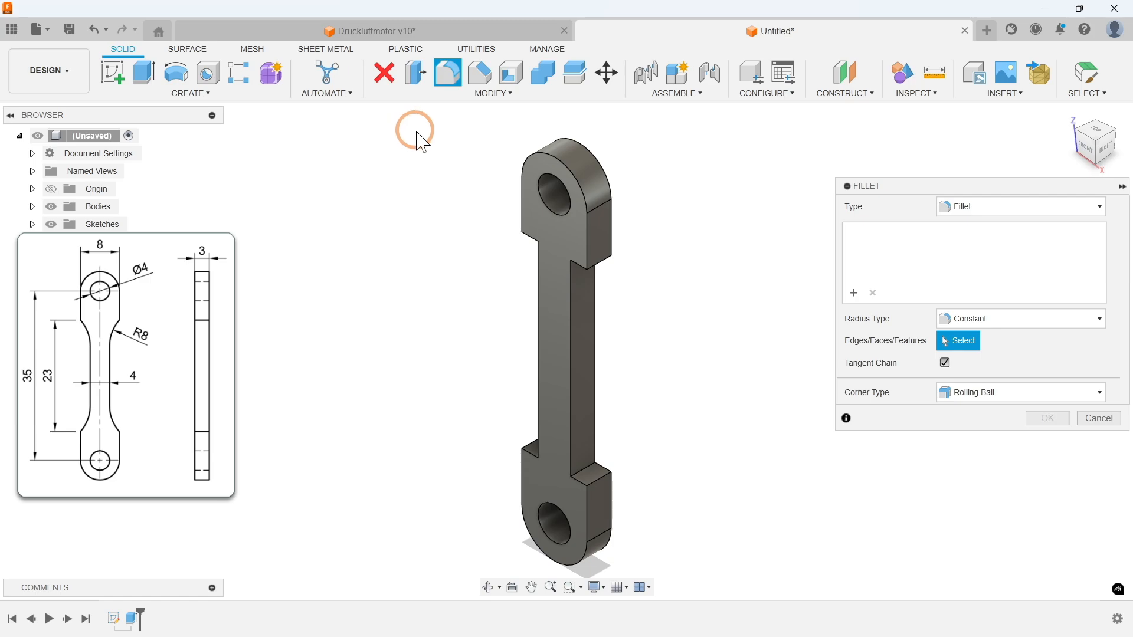
scroll(579, 471, up, 3)
click(583, 469)
shift+middle_drag(367, 372, 501, 414)
shift+click(488, 428)
shift+middle_drag(702, 358, 479, 337)
shift+click(576, 286)
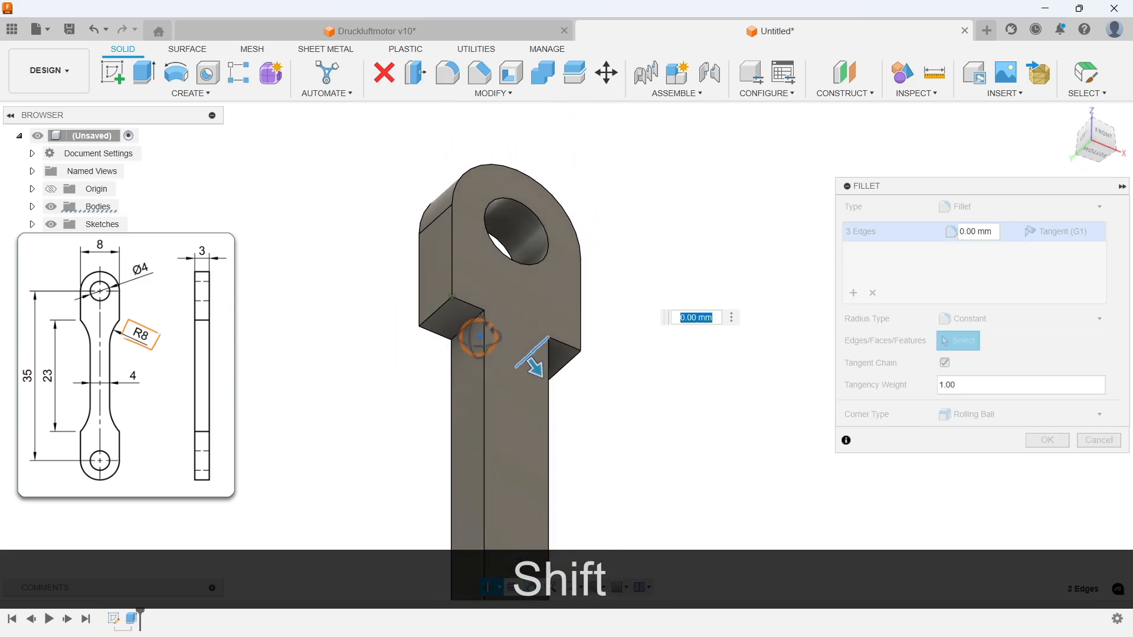
shift+click(469, 326)
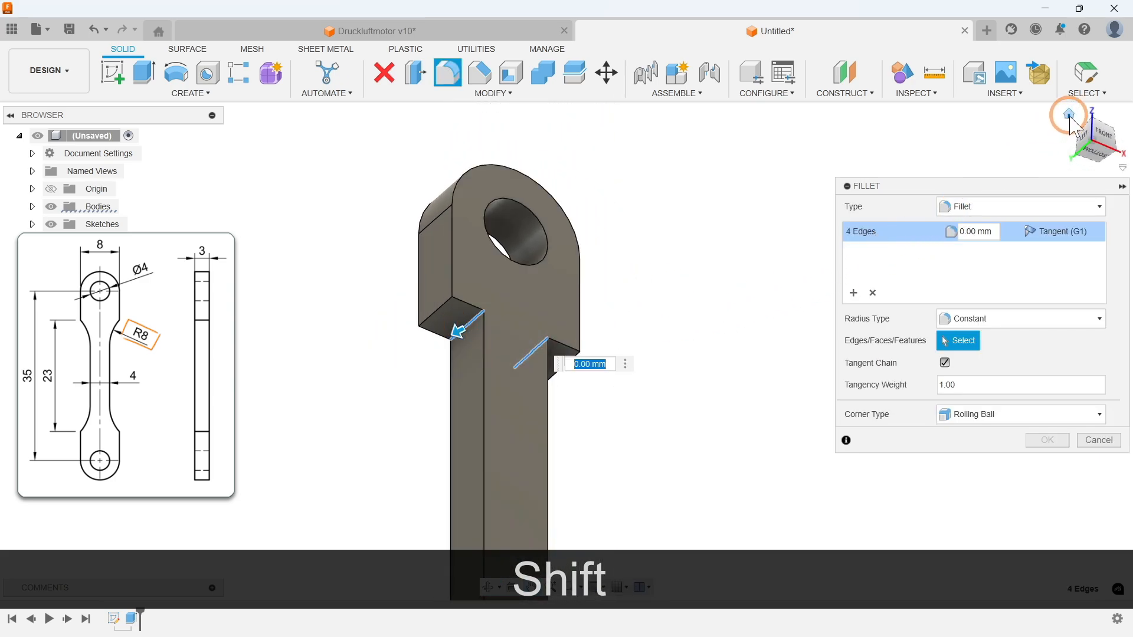
click(1070, 115)
click(614, 365)
text(8)
key(Return)
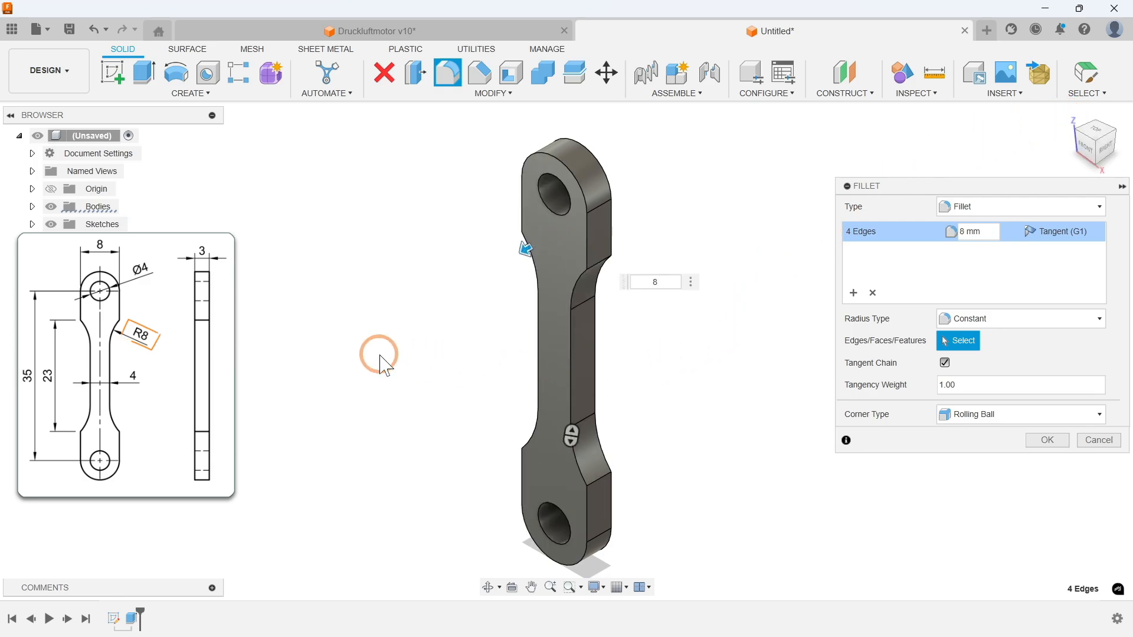
key(Return)
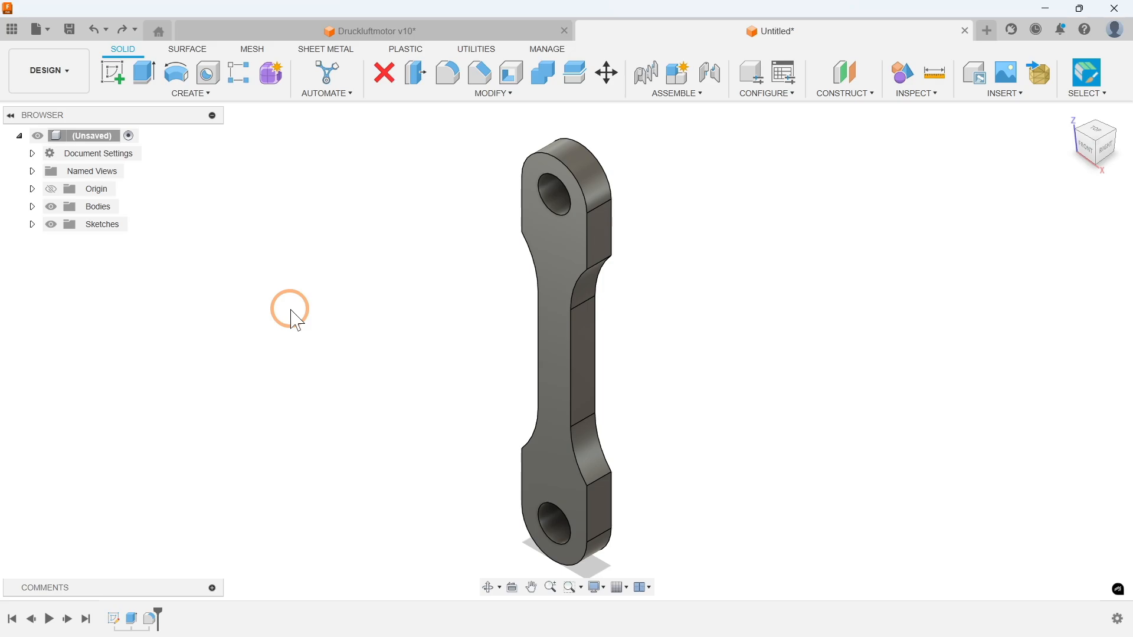
Step: Remove the connecting rod body from the design with the Remove command, preserving its modelling history in the timeline
click(33, 207)
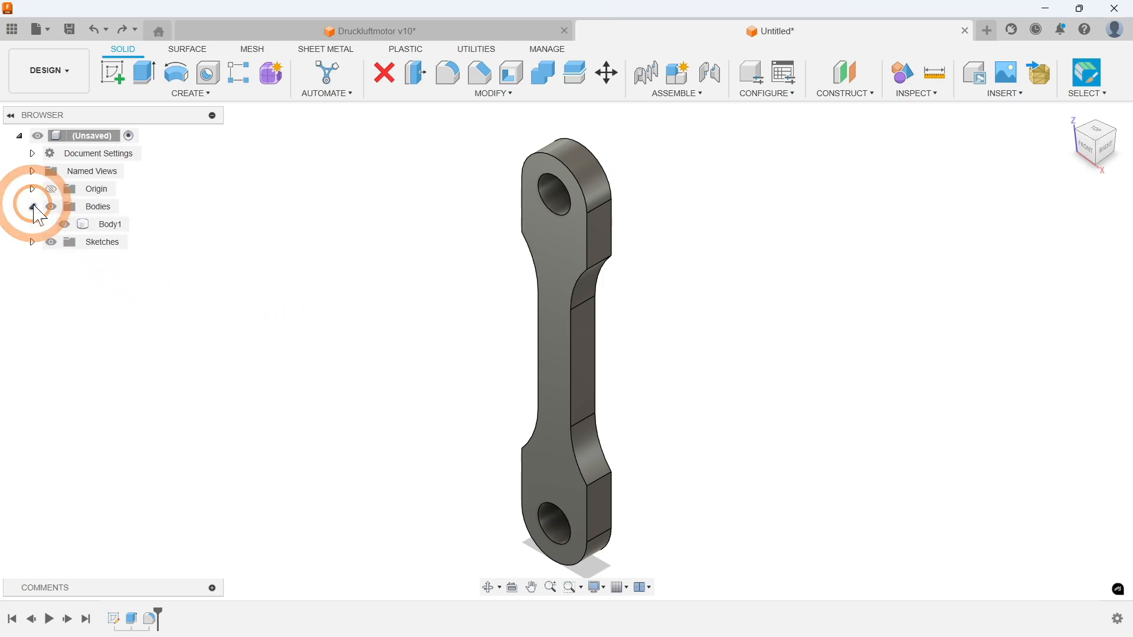
right_click(109, 226)
click(164, 397)
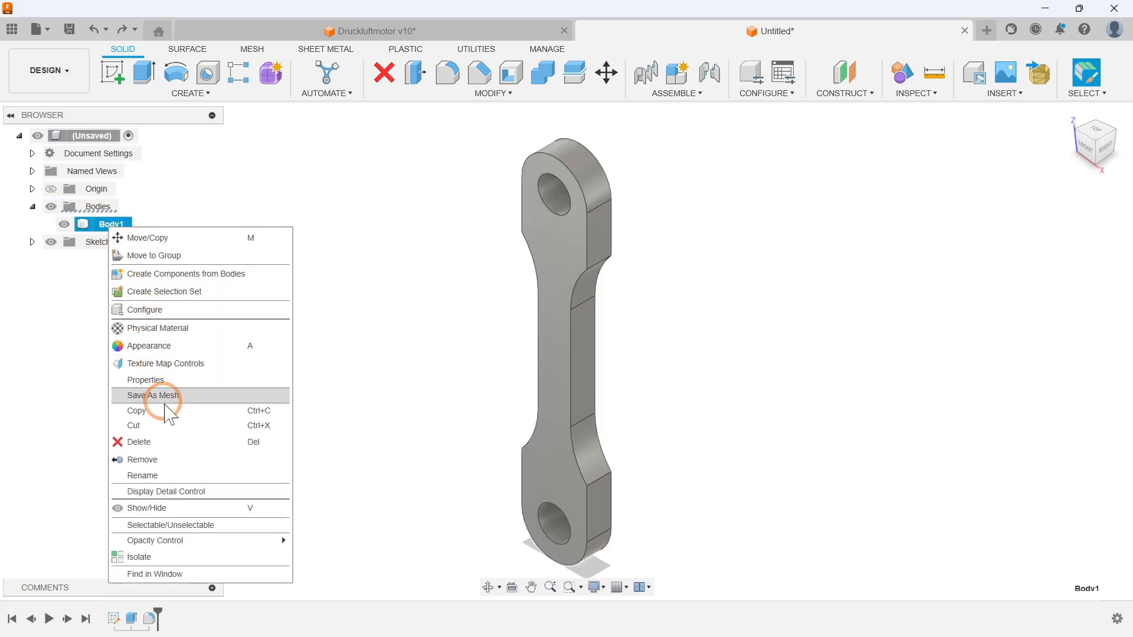
click(169, 464)
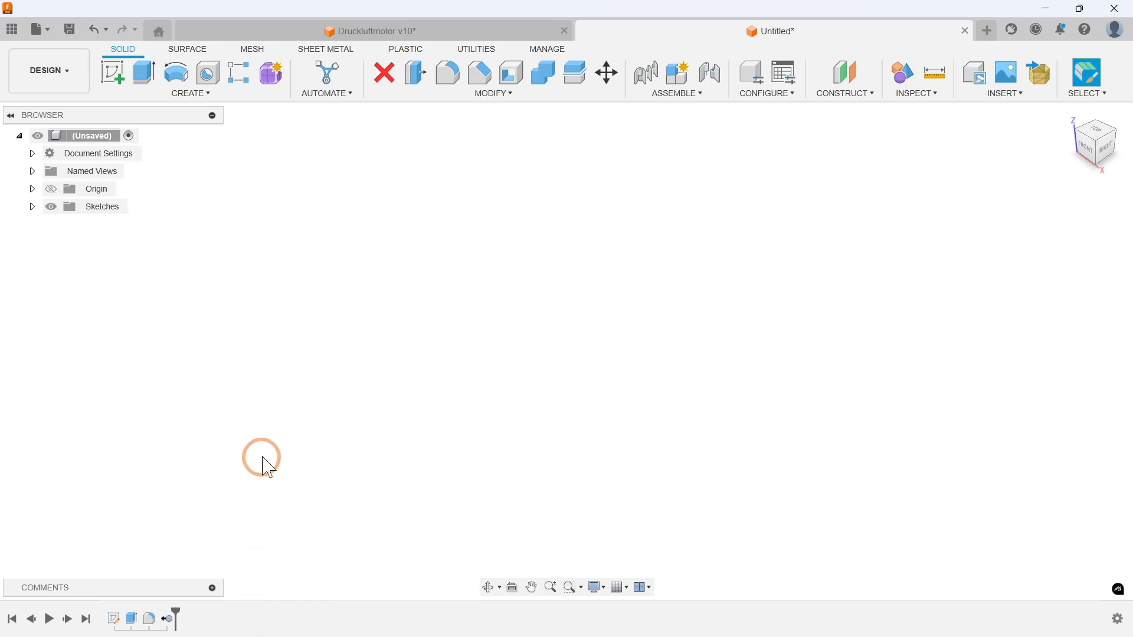
Step: Create a new sketch on the front XZ origin plane
click(192, 95)
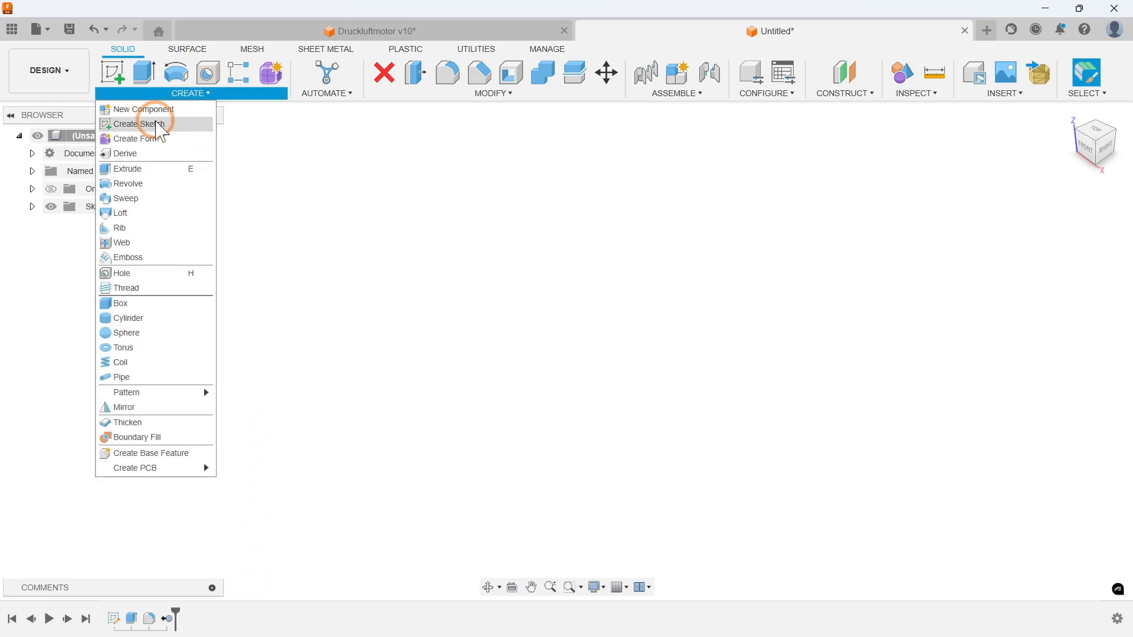
click(145, 124)
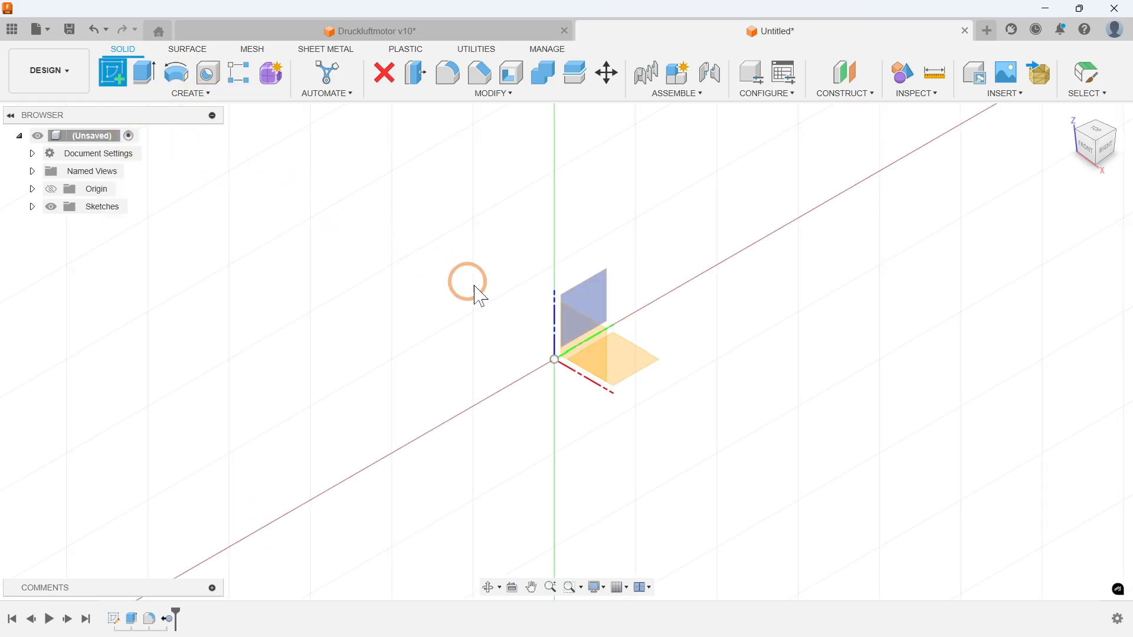
click(608, 354)
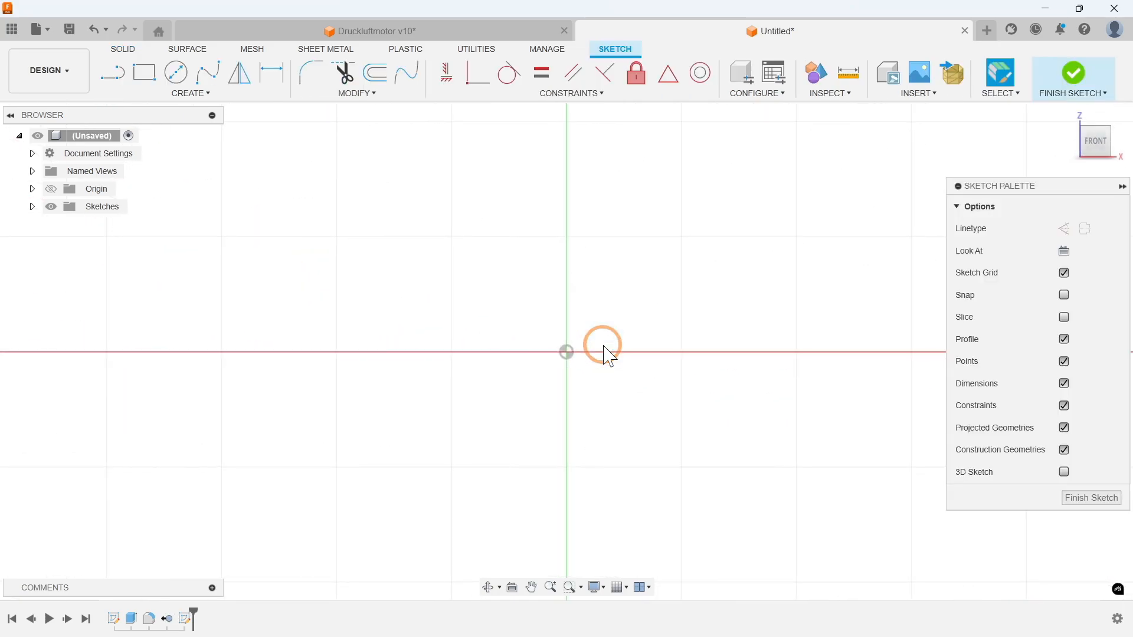
Step: Draw a vertical line upward from the sketch origin with a length of (35+8)/2 mm
click(201, 93)
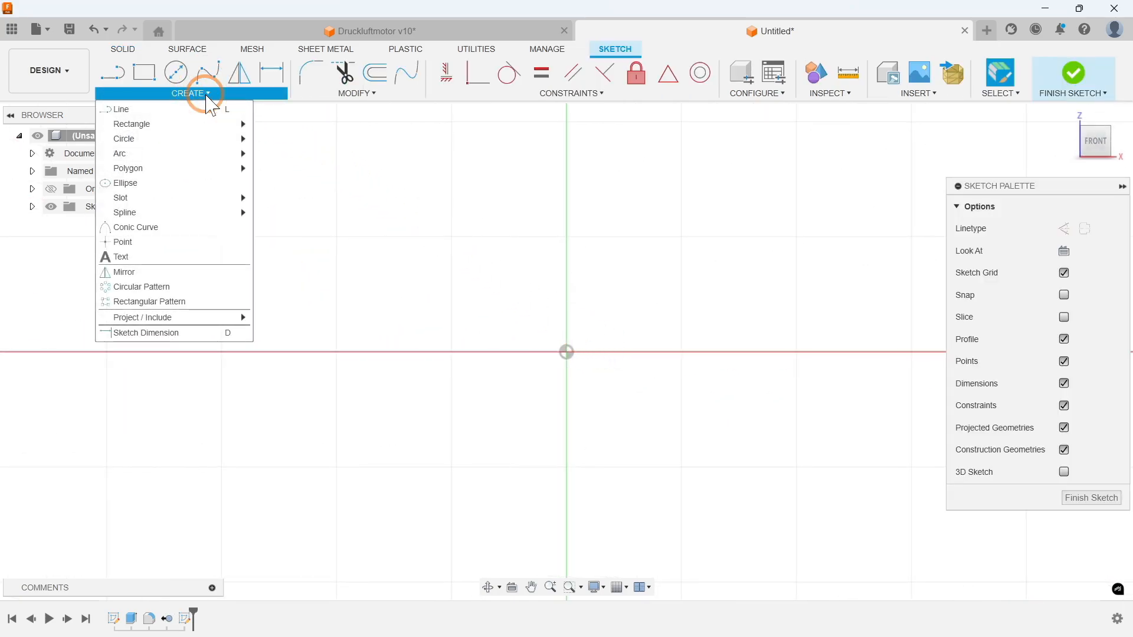
click(127, 110)
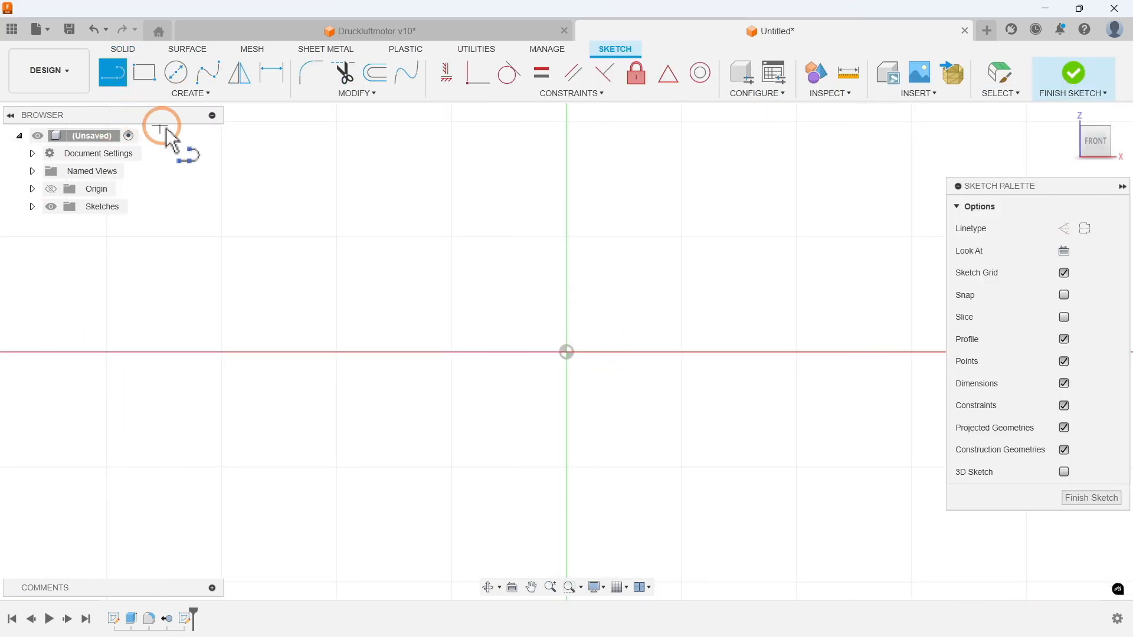
click(566, 352)
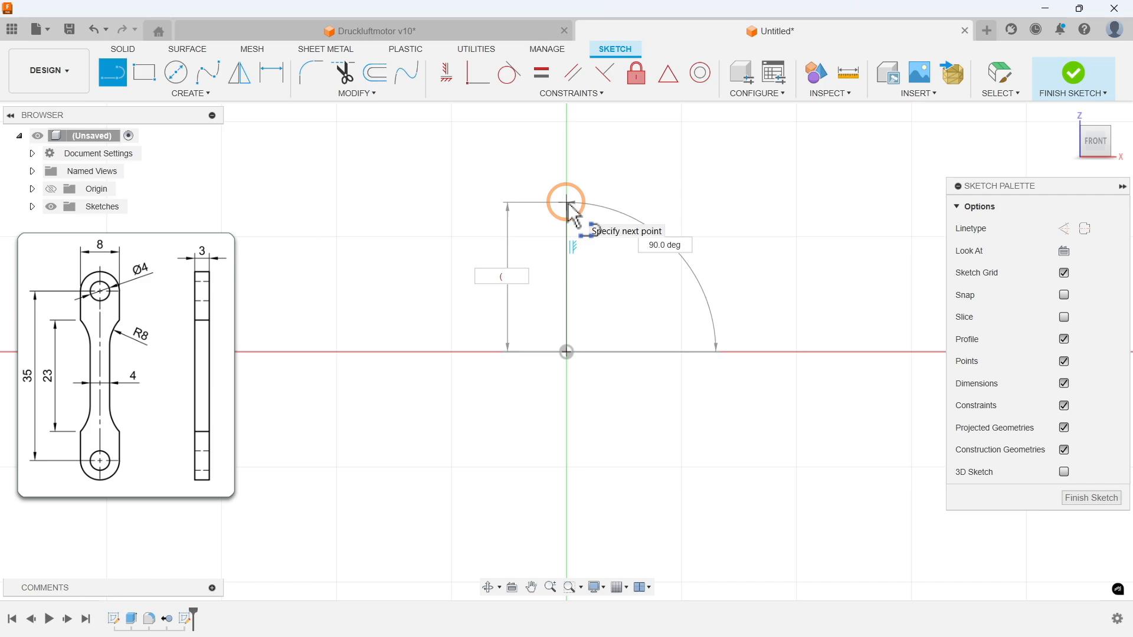
text((35+8)/)
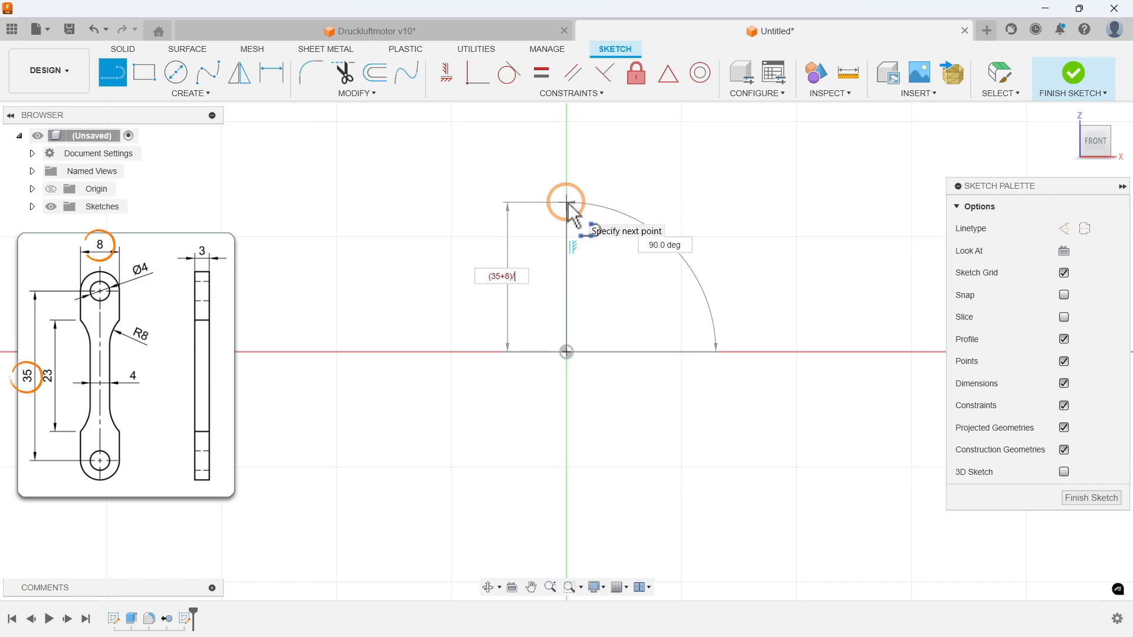
text(2)
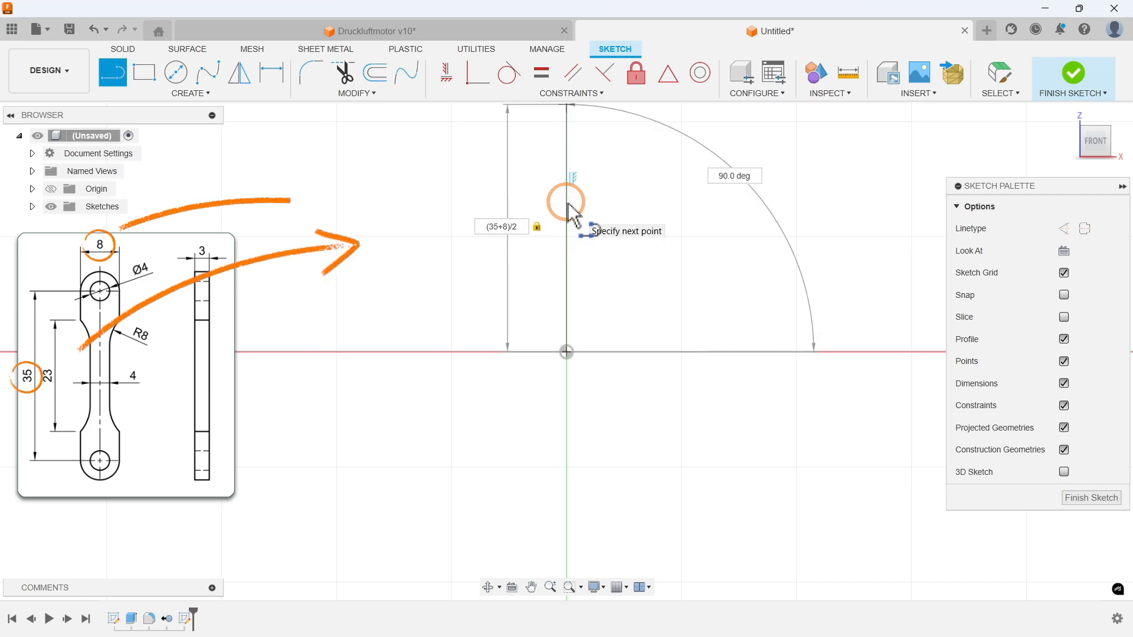
key(Return)
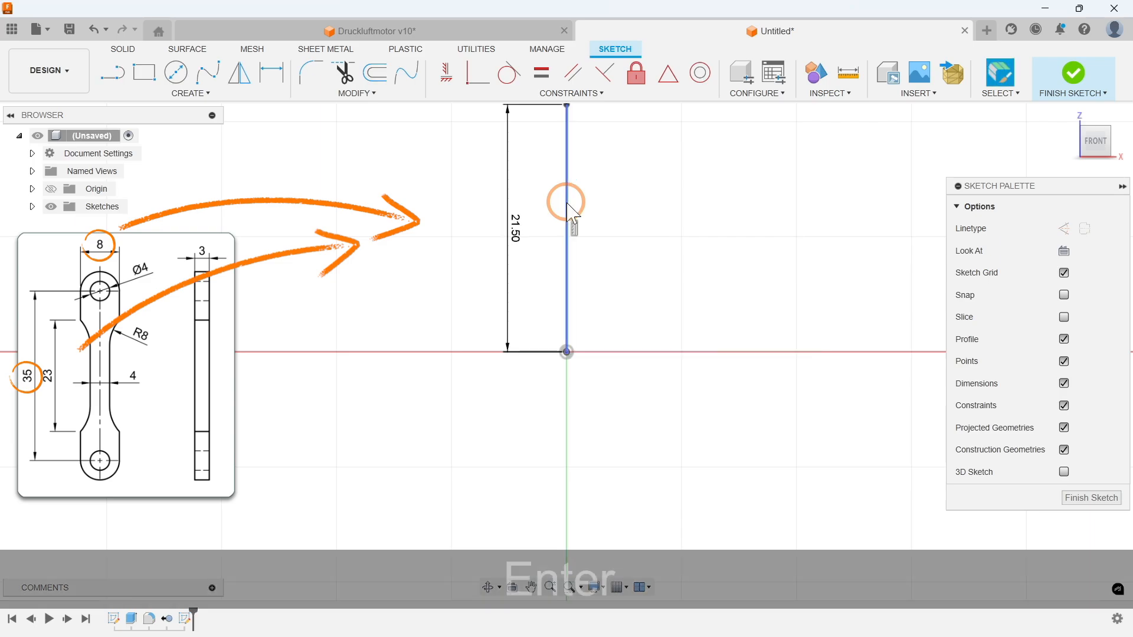
scroll(555, 393, down, 2)
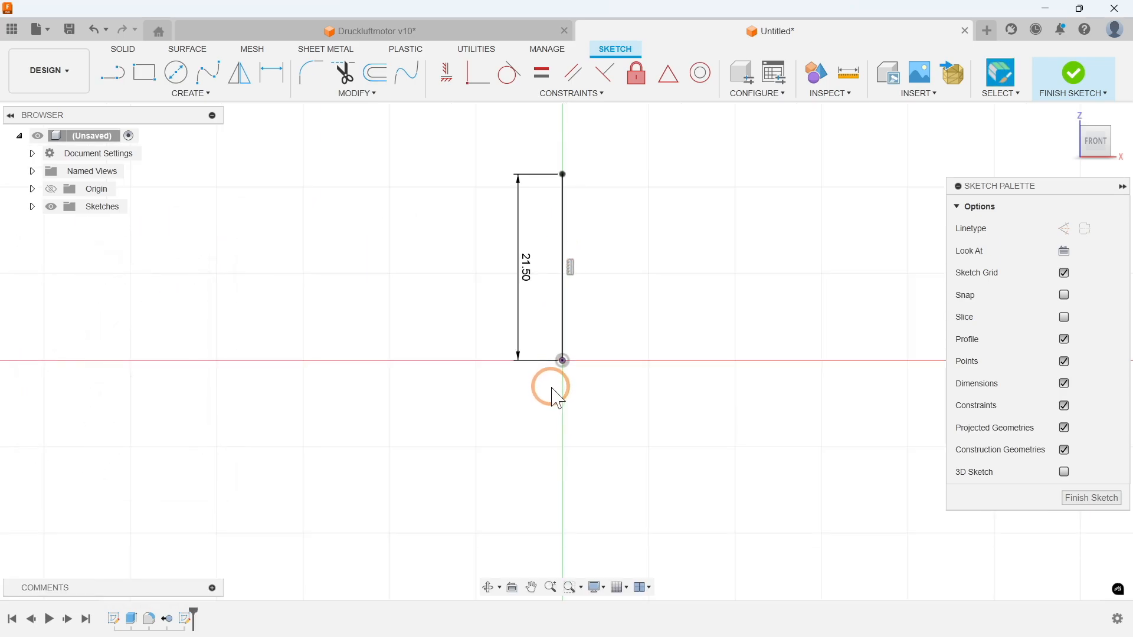
Step: Change the vertical line starting at the origin to the centerline linetype
click(563, 336)
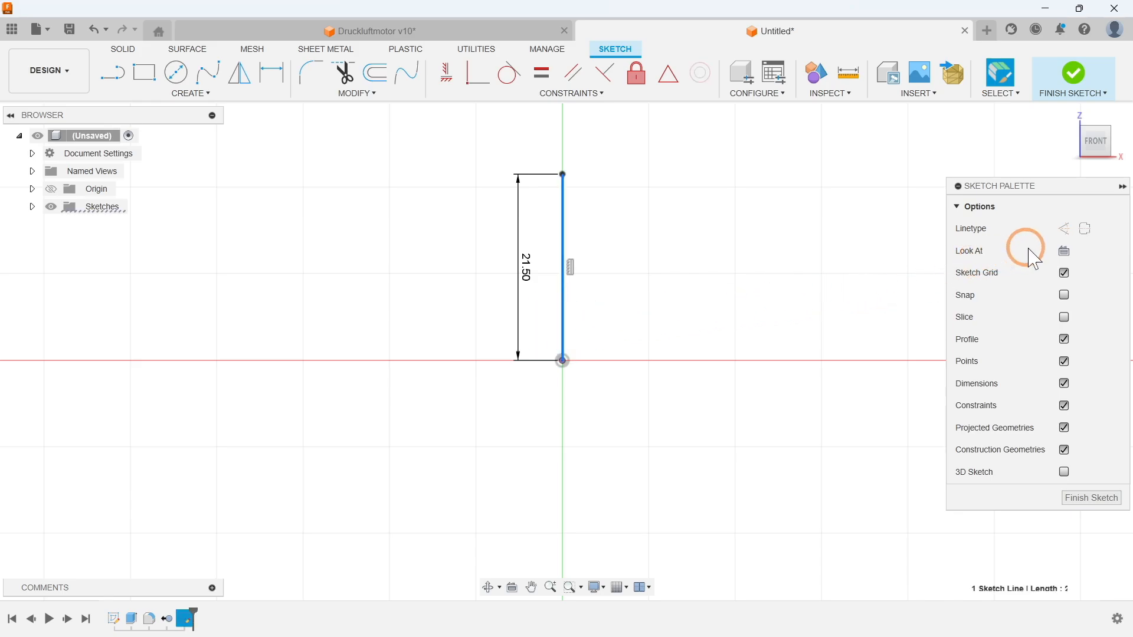
click(1084, 229)
click(610, 435)
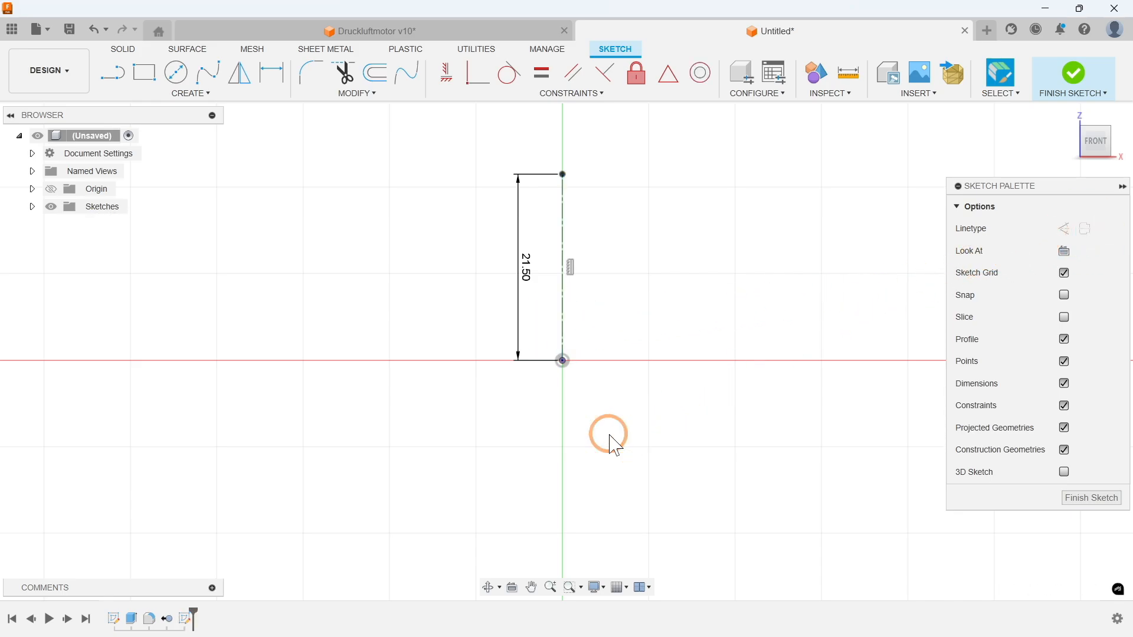
Step: Start the half-profile outline with a 2 mm horizontal line from the origin along the positive X axis
click(198, 93)
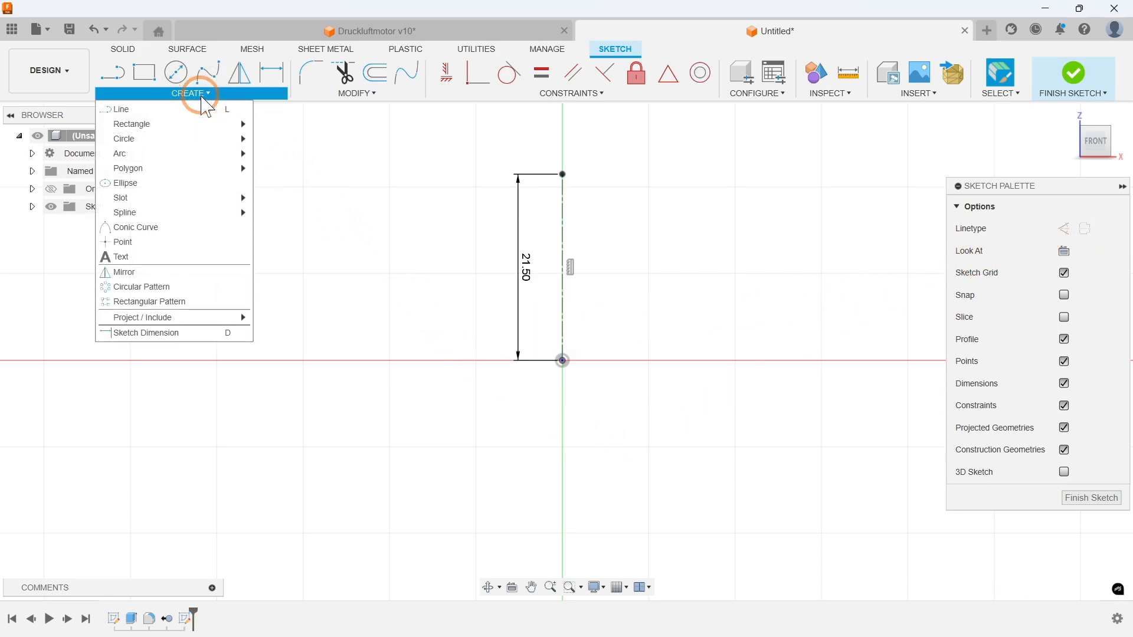
click(203, 110)
click(563, 341)
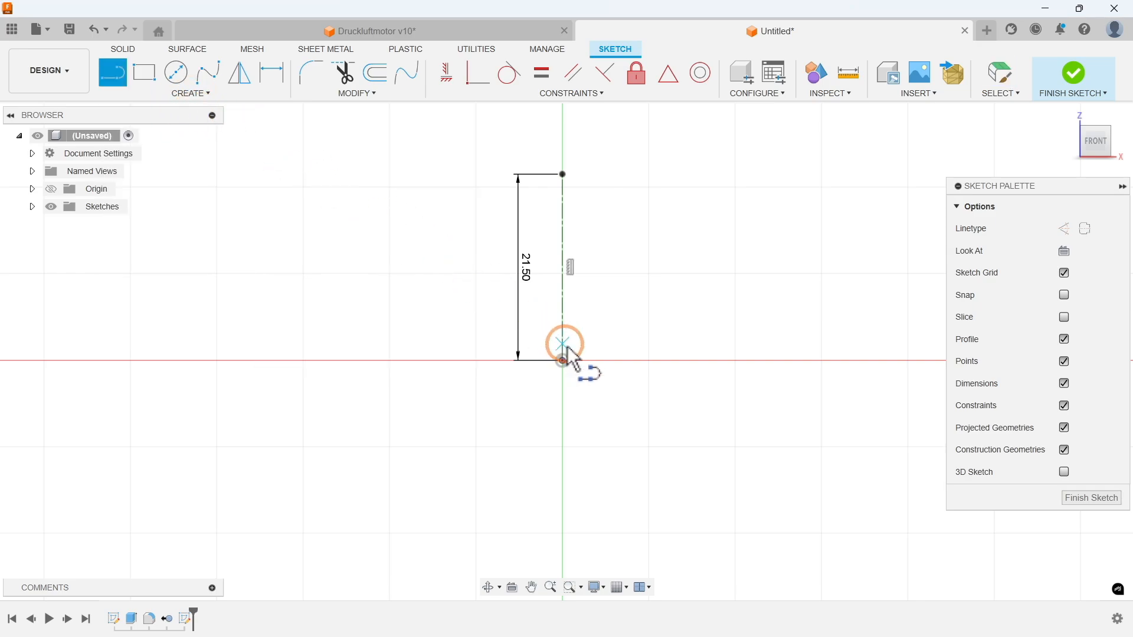
scroll(563, 349, up, 4)
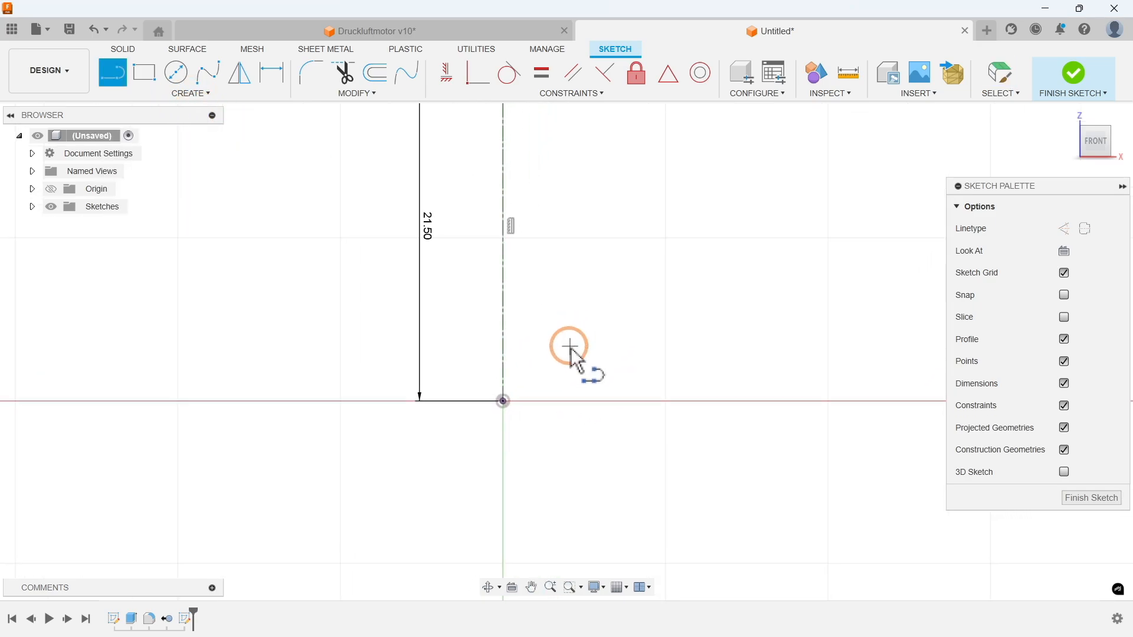
click(502, 401)
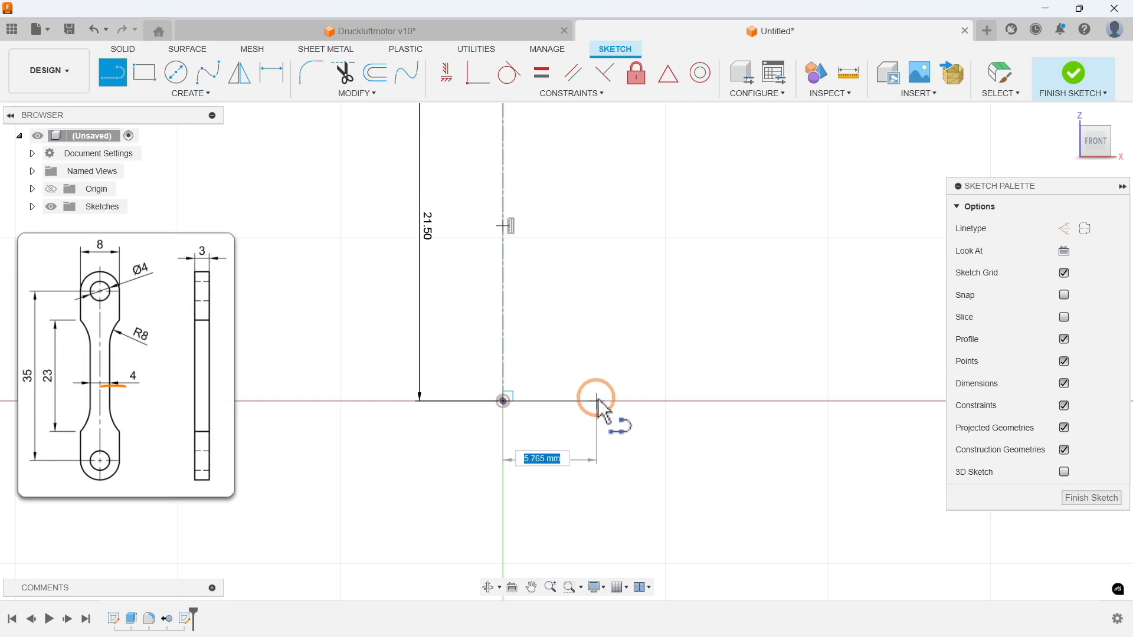
text(2)
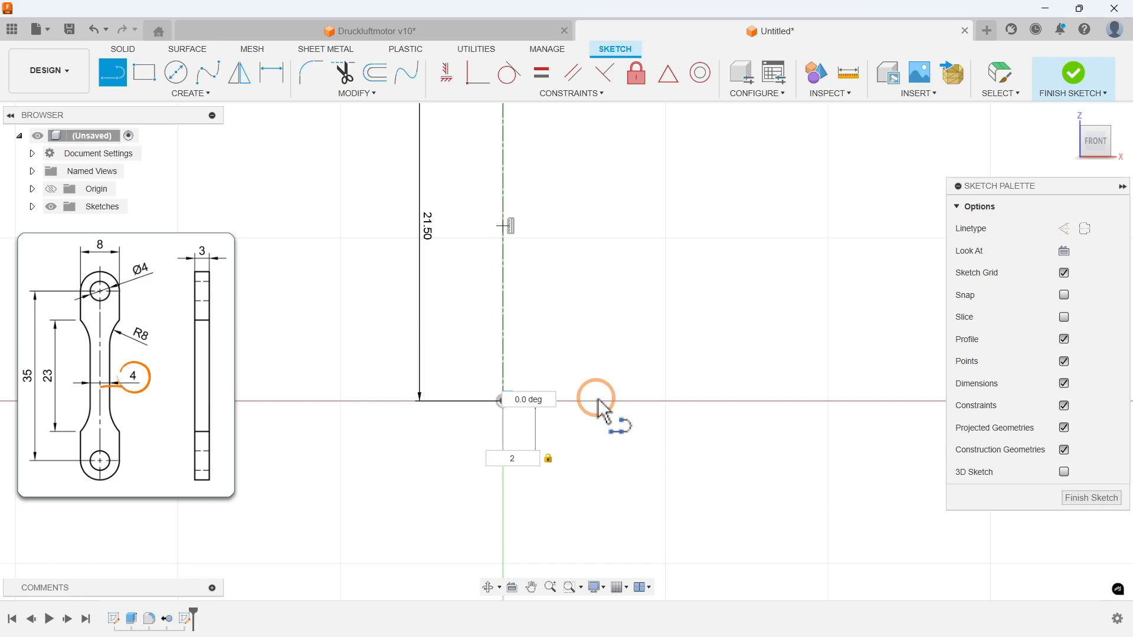
key(Return)
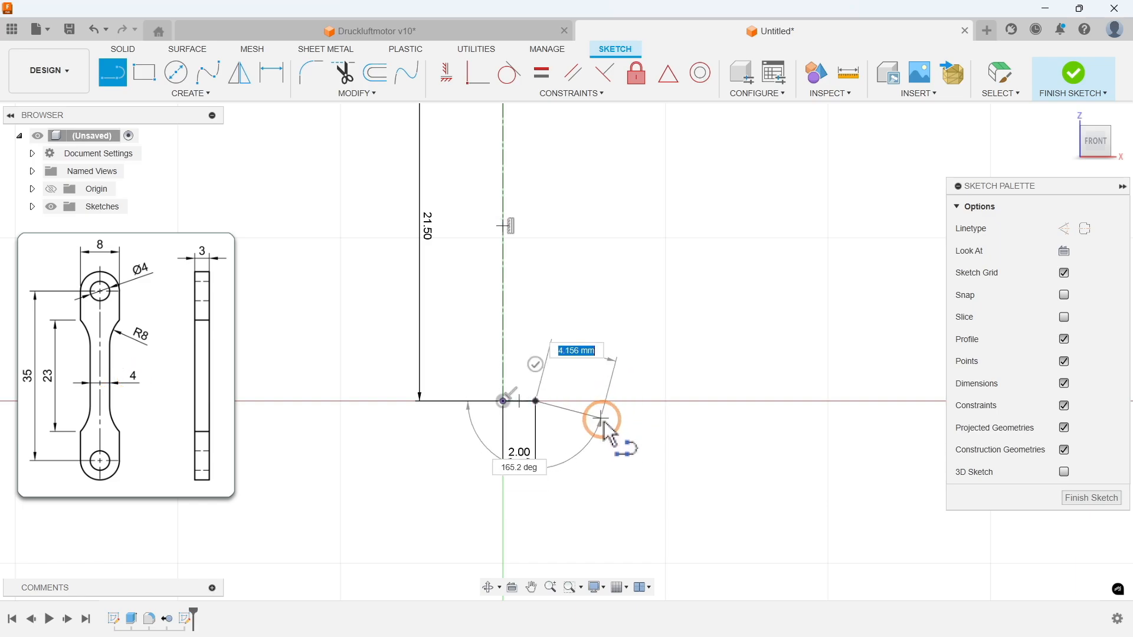
Step: Continue the outline with a vertical line 23/2 mm upward and a 2 mm horizontal line outward
scroll(640, 463, down, 2)
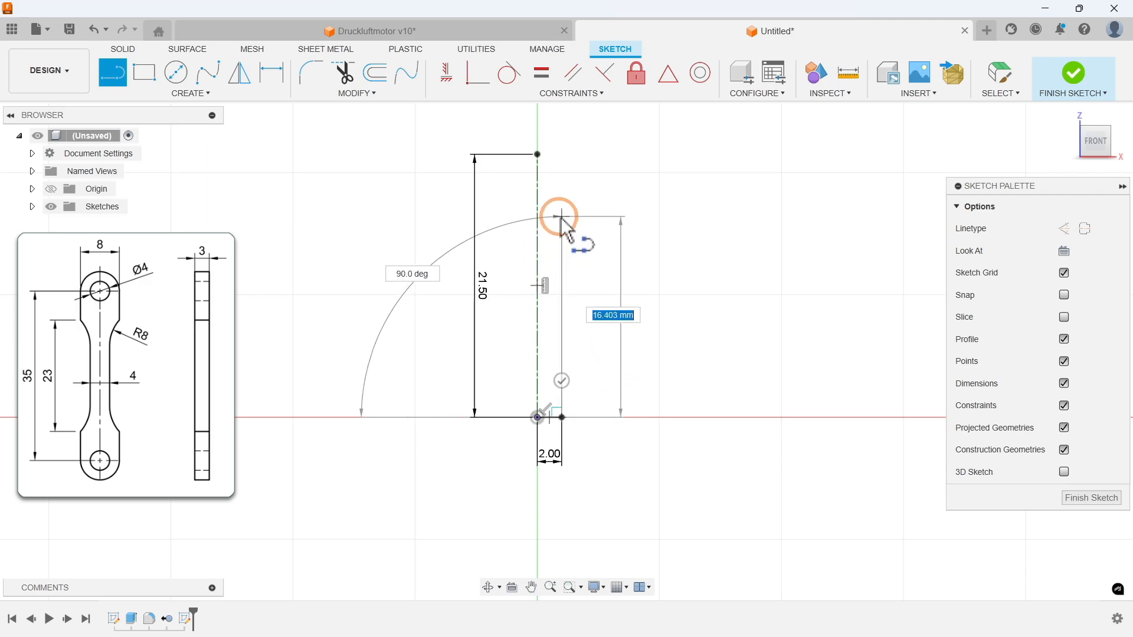
text(23/2)
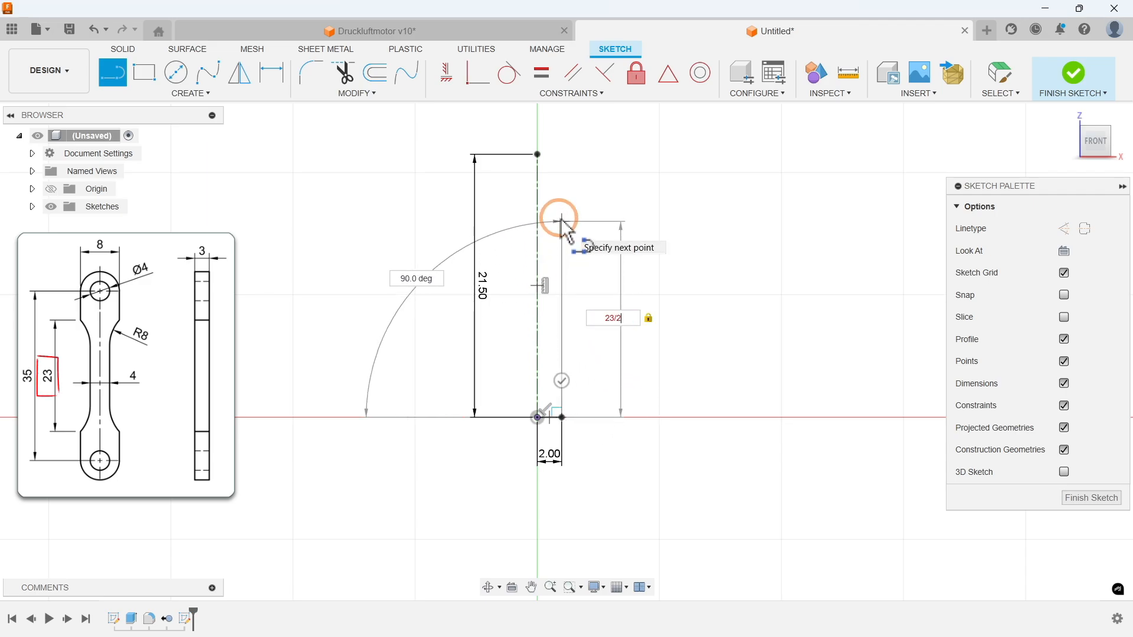
key(Tab)
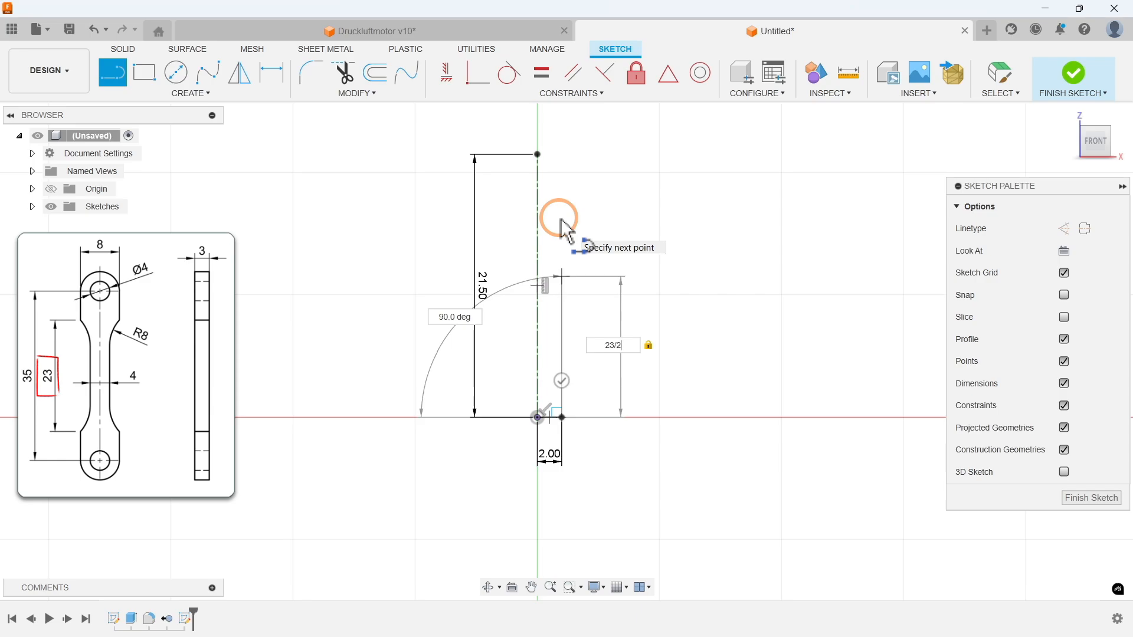
key(Return)
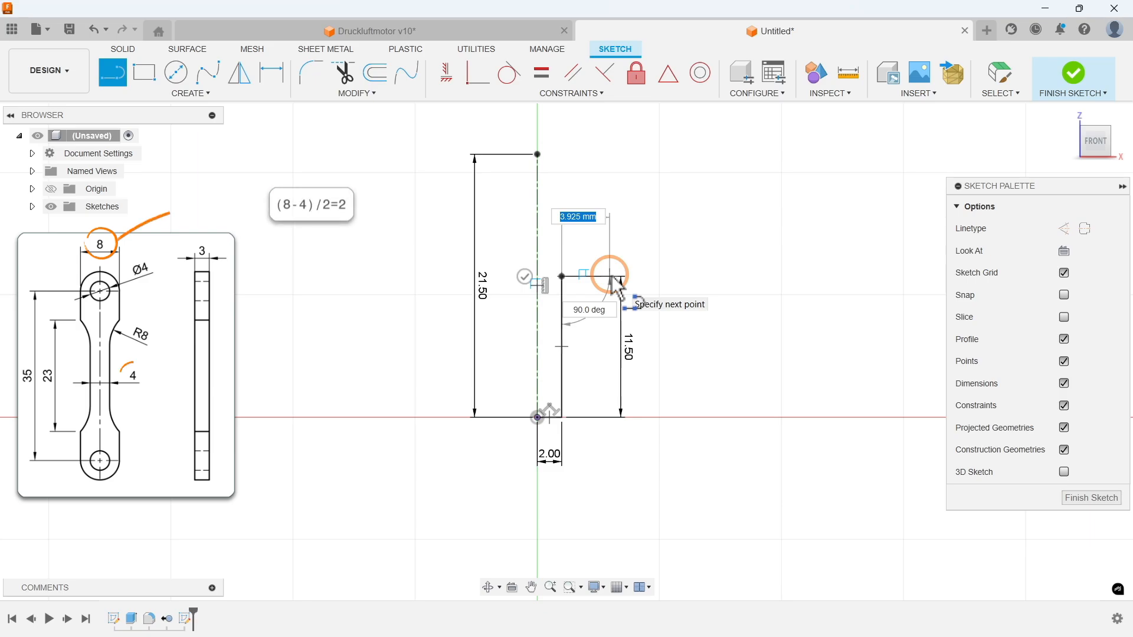
text(2)
key(Tab)
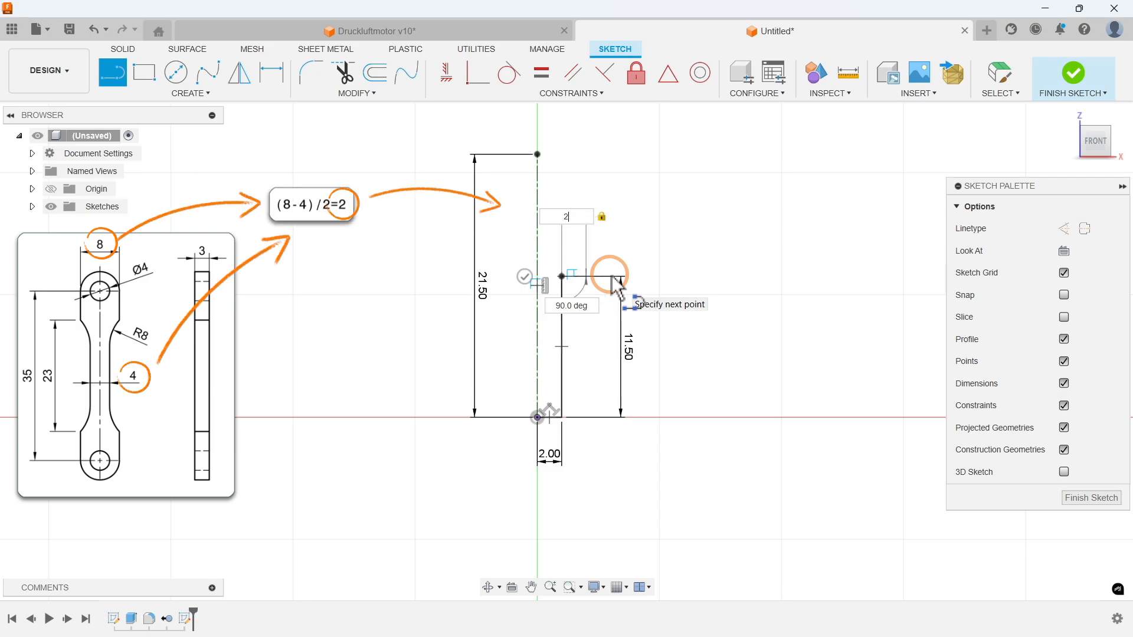
key(Return)
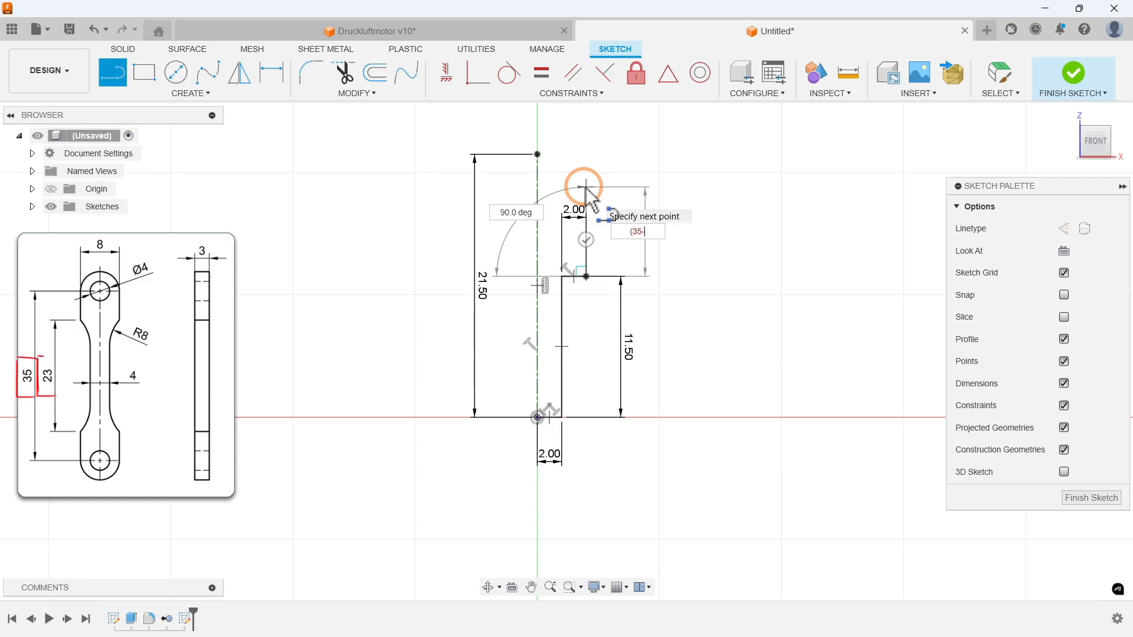
Step: Add a vertical line (35-23)/2 mm upward and close the outline with a tangent arc to the centerline's upper endpoint
key(Tab)
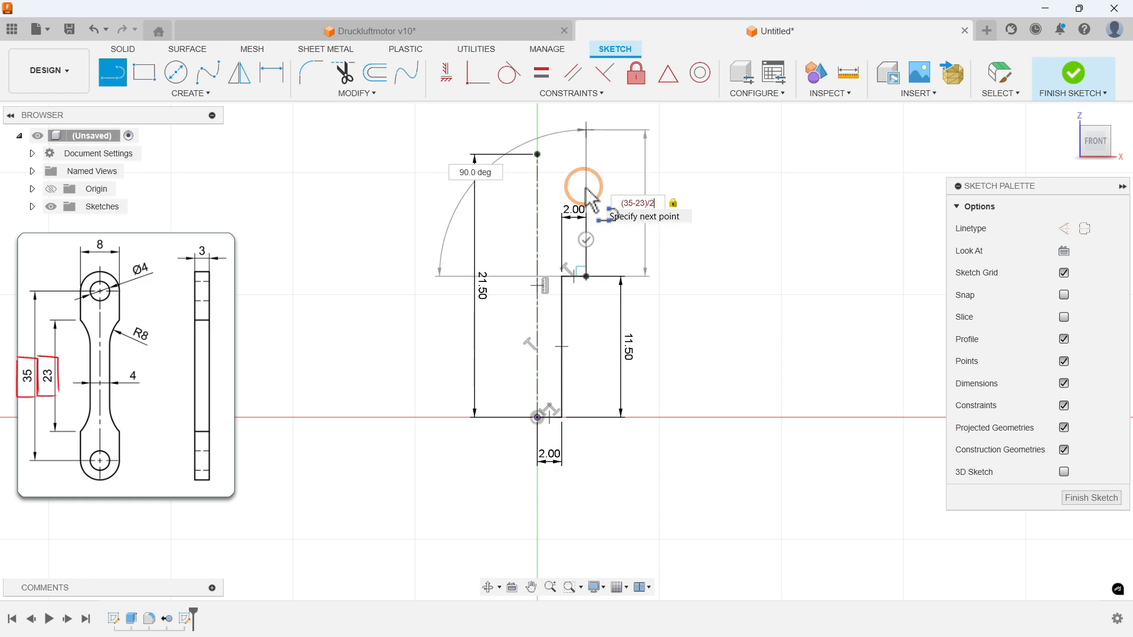
text(/2)
key(Tab)
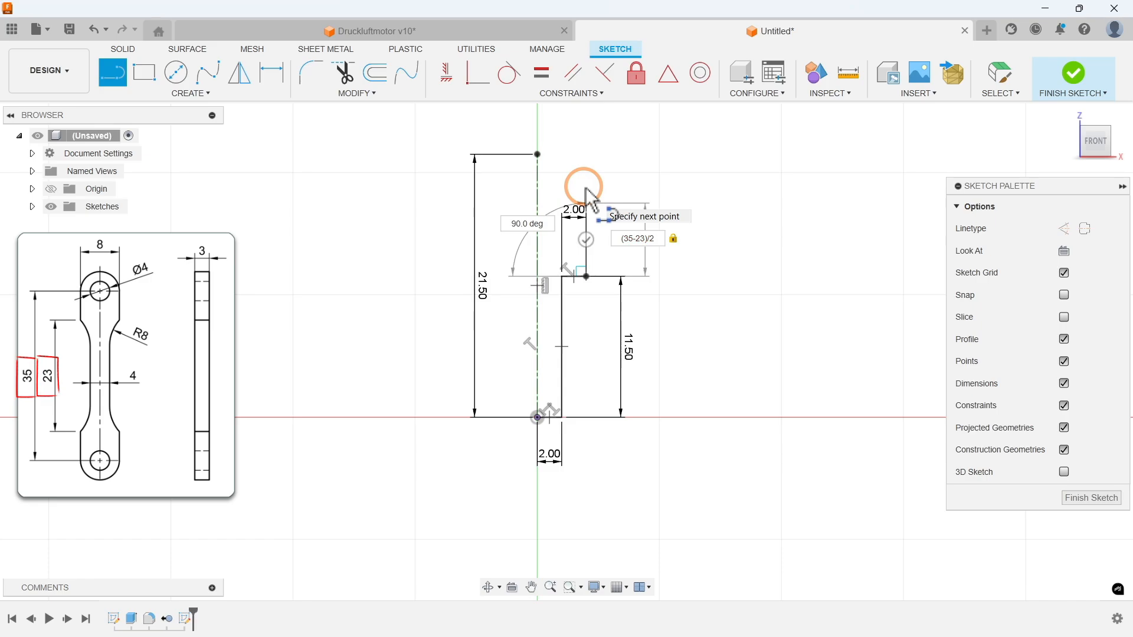
click(586, 190)
scroll(584, 189, up, 4)
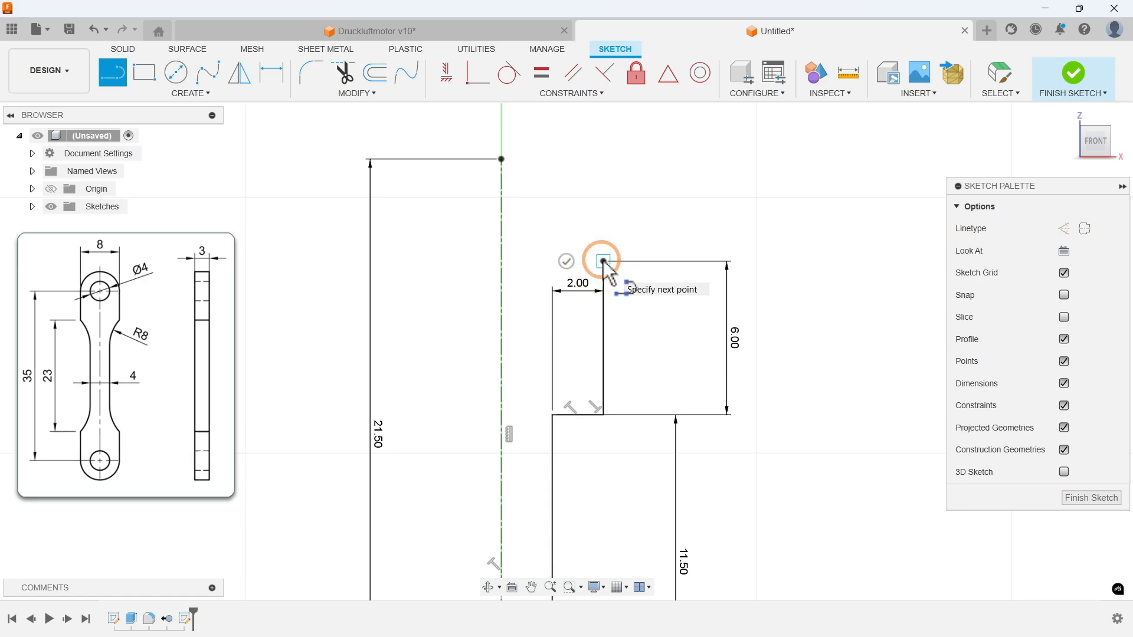
mouse_move(604, 262)
mouse_down()
mouse_move(586, 171)
mouse_move(530, 143)
mouse_move(502, 160)
mouse_up()
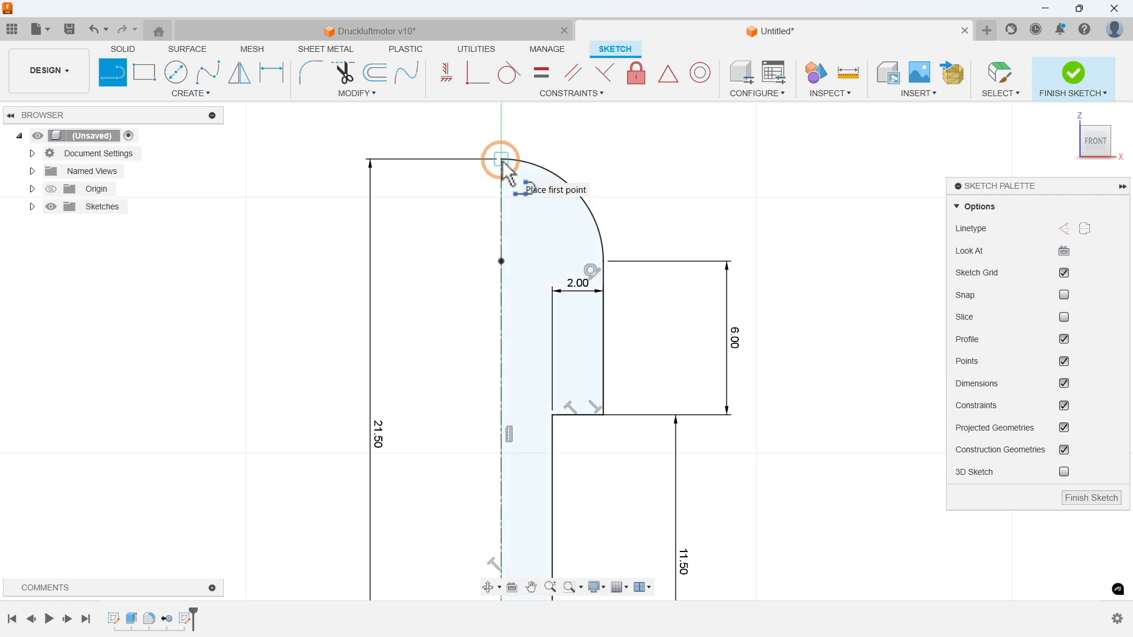
Step: Draw a 180-degree center point arc of 2 mm radius around the outer arc's center, with both ends on the centerline
click(170, 97)
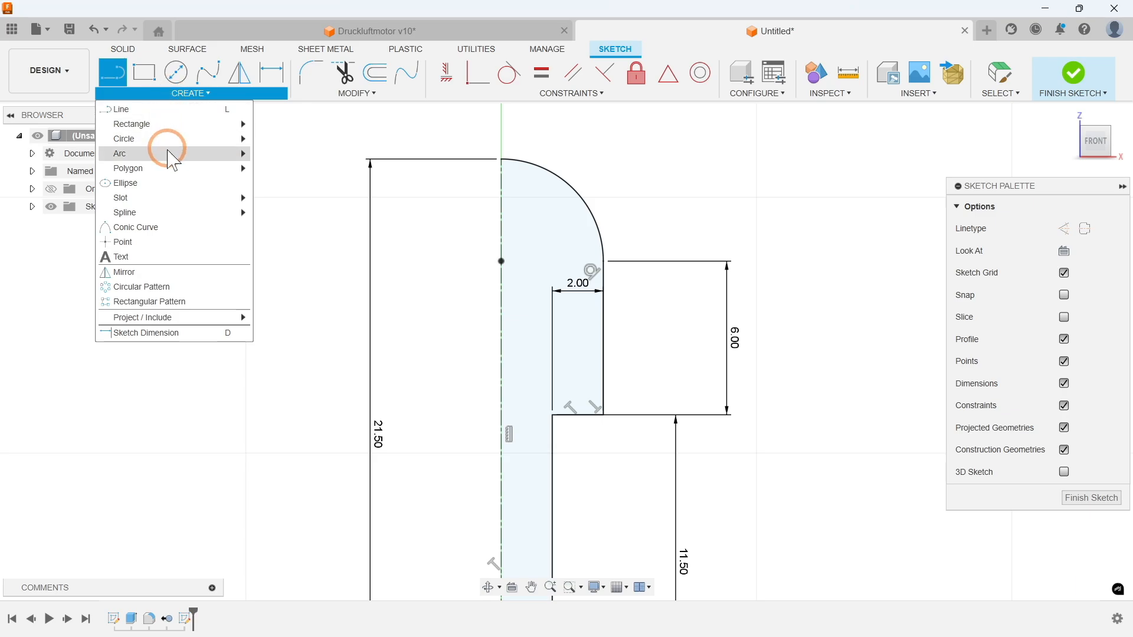
mouse_move(172, 162)
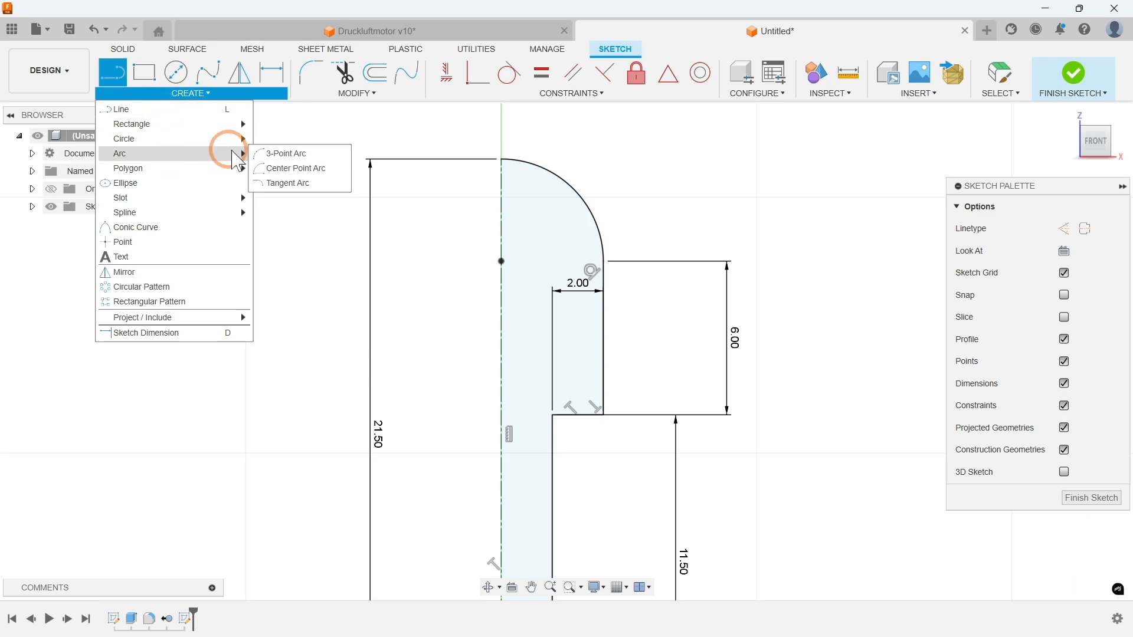
click(297, 169)
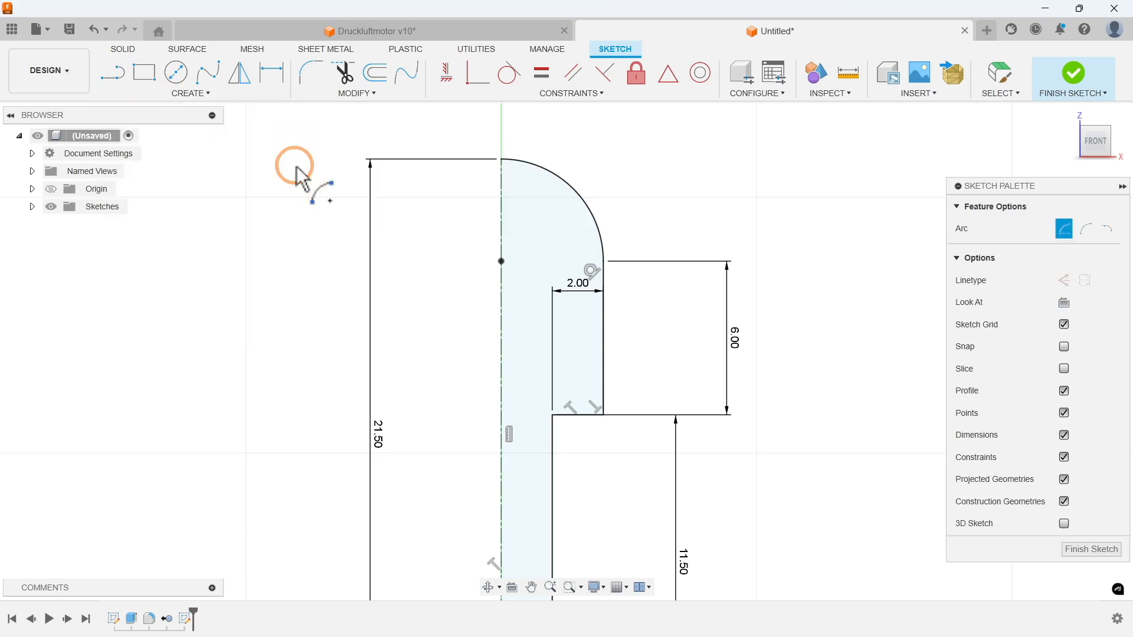
click(501, 261)
key(Tab)
click(501, 313)
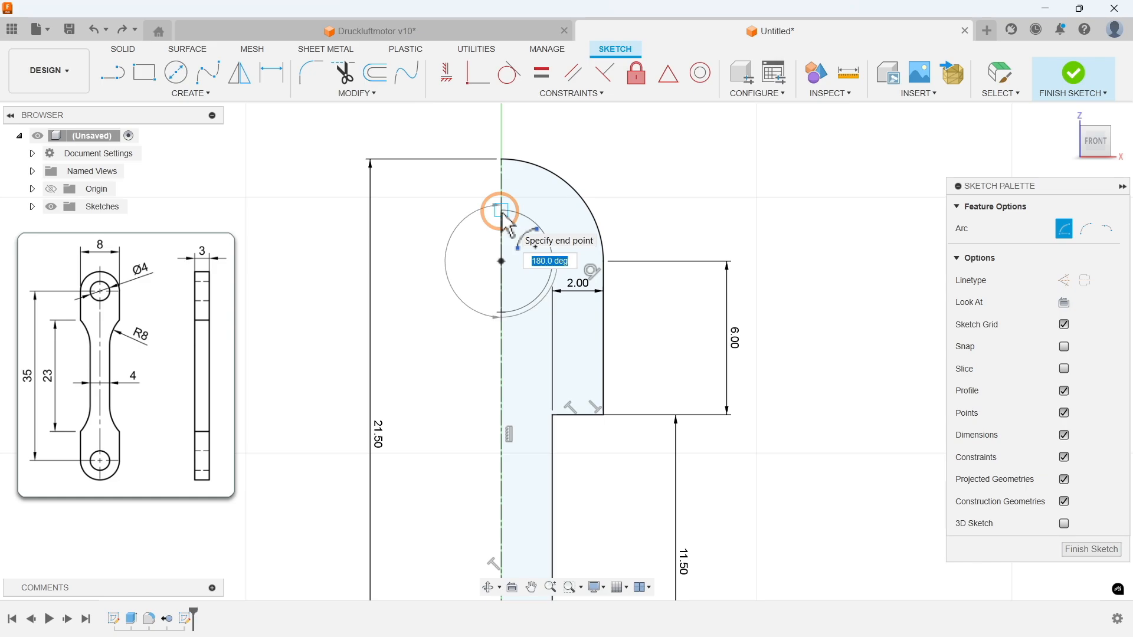
click(501, 213)
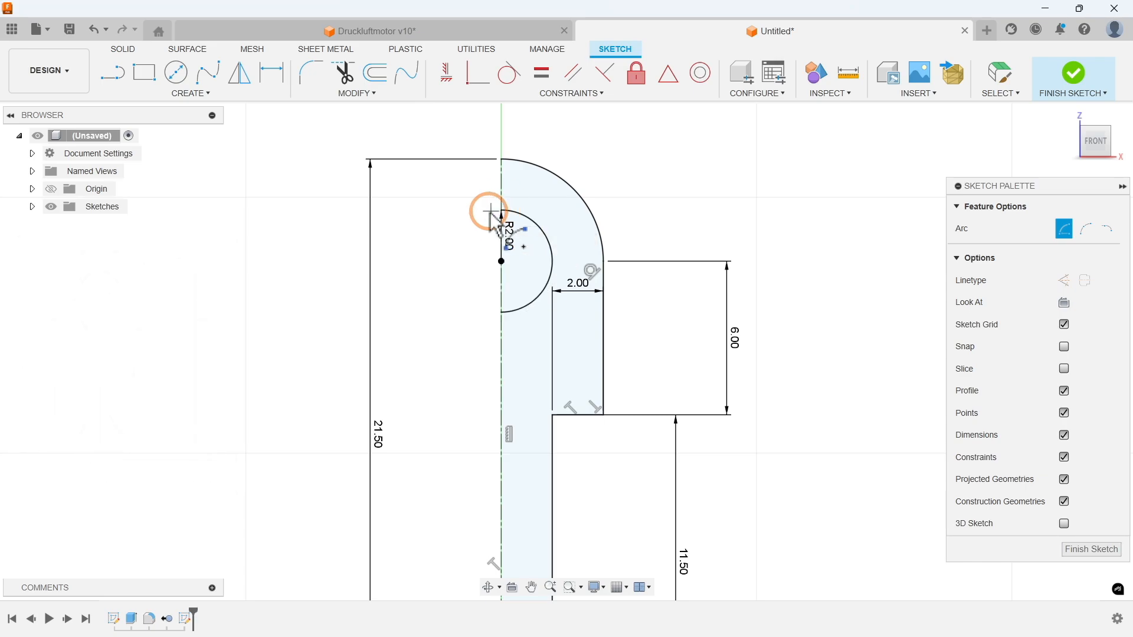
key(Escape)
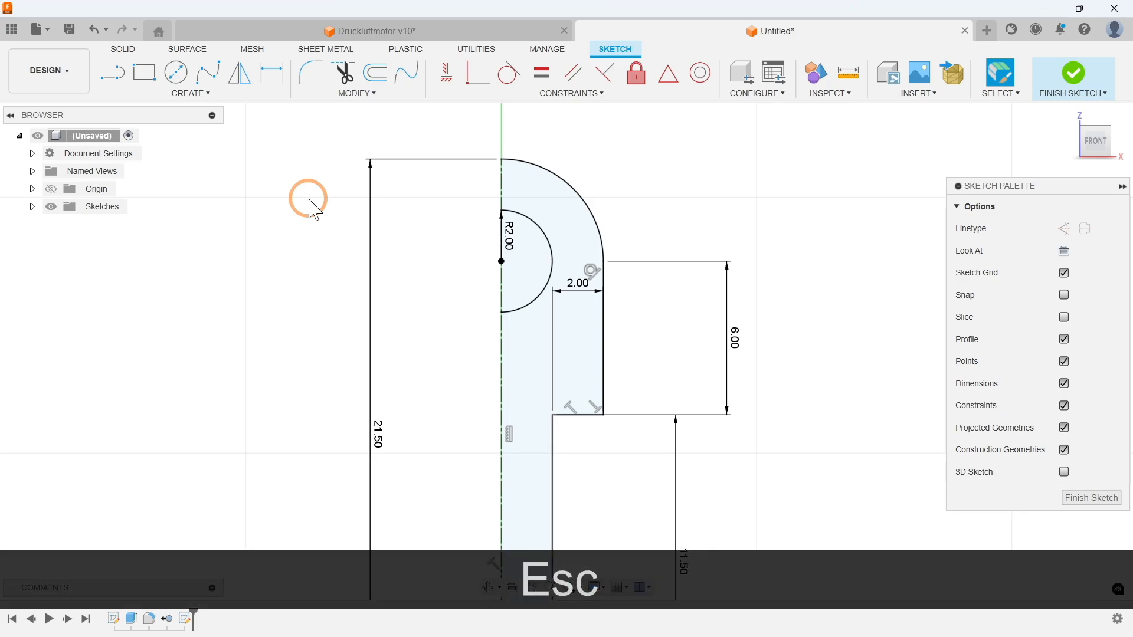
Step: Change the 2 mm horizontal line at the origin to the centerline linetype
scroll(747, 190, down, 3)
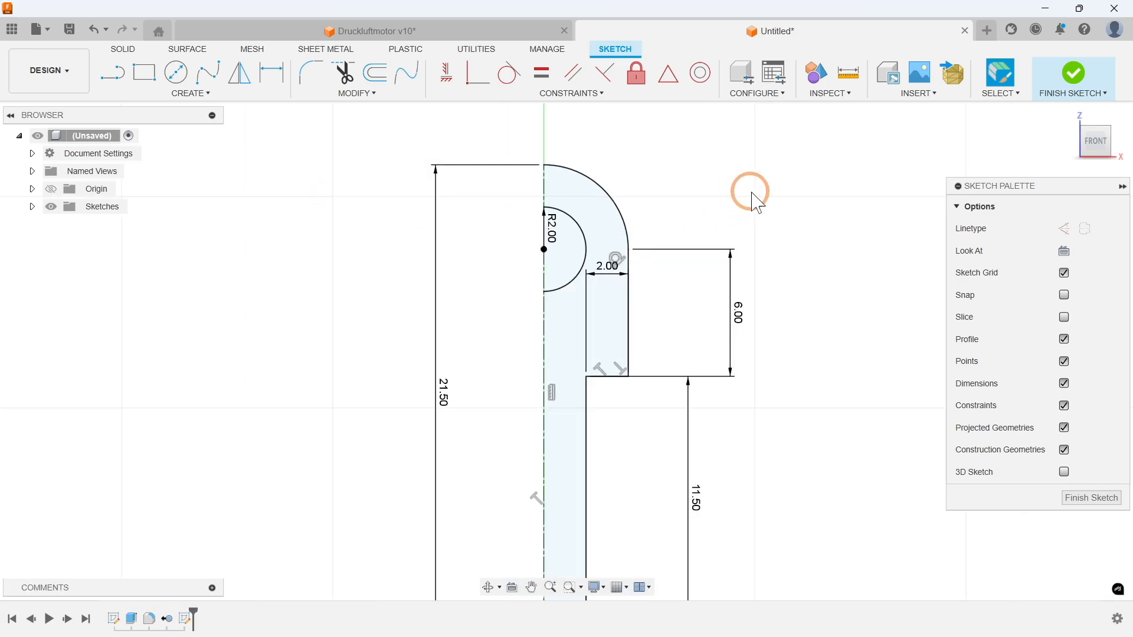
click(599, 545)
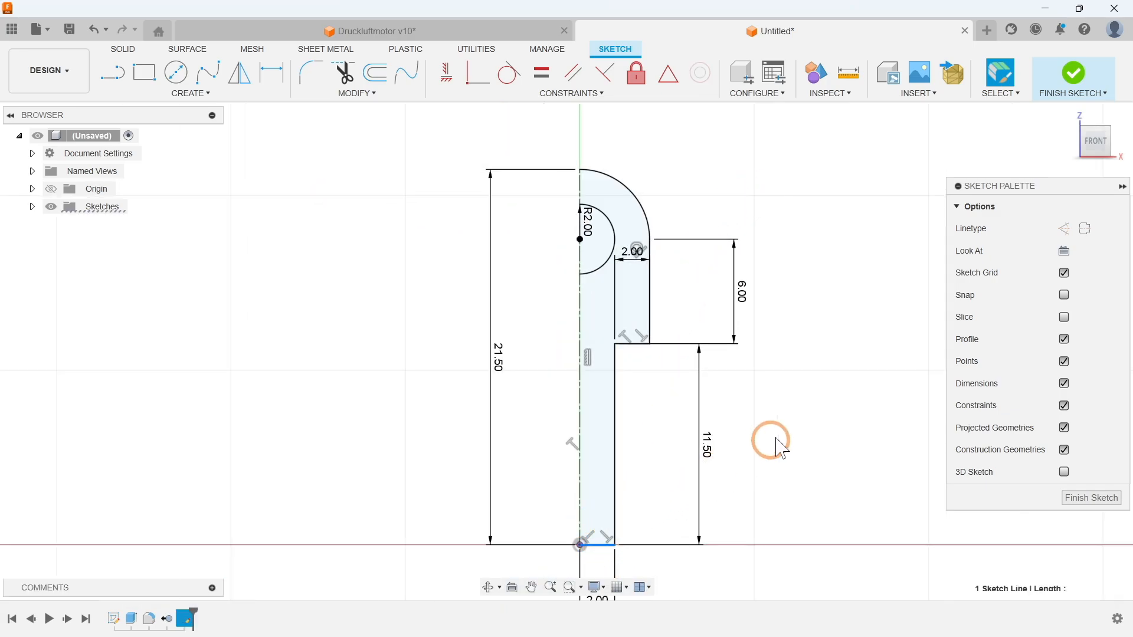
click(1085, 230)
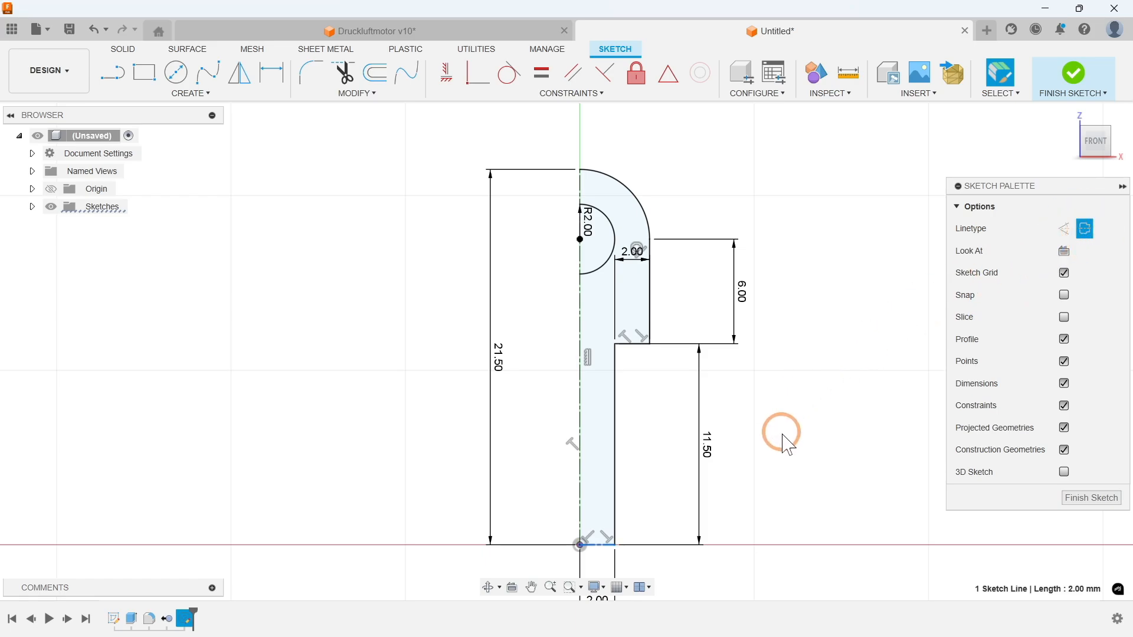
middle_drag(778, 431, 756, 416)
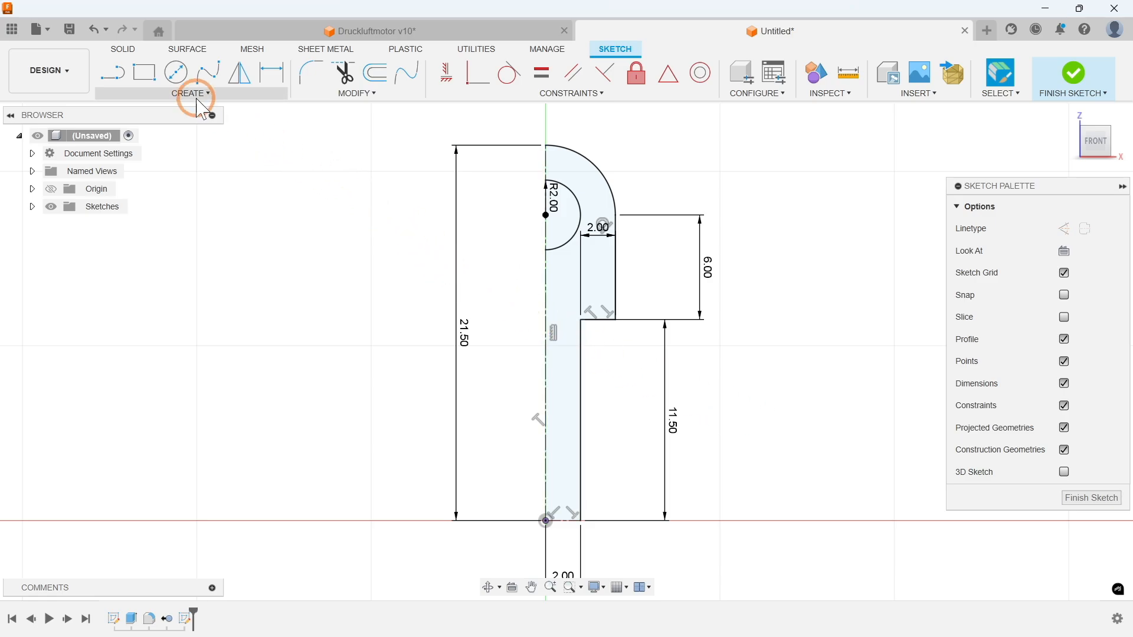
Step: Mirror the quarter profile's outline and hole arc about the vertical centerline, leaving both centerlines out of the selection
click(183, 94)
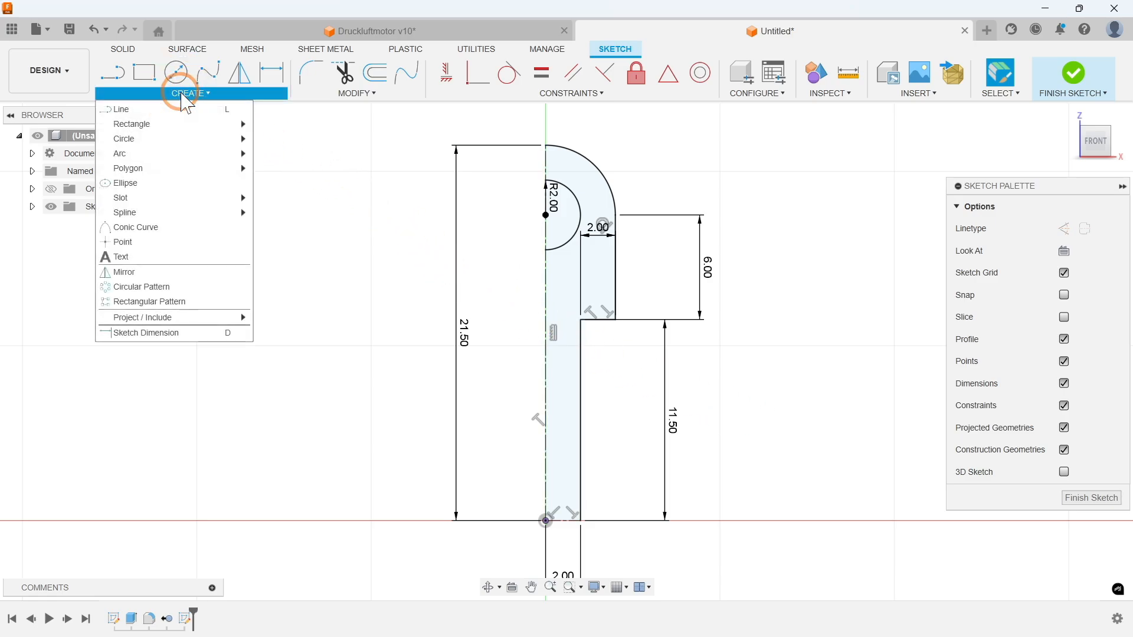
click(152, 272)
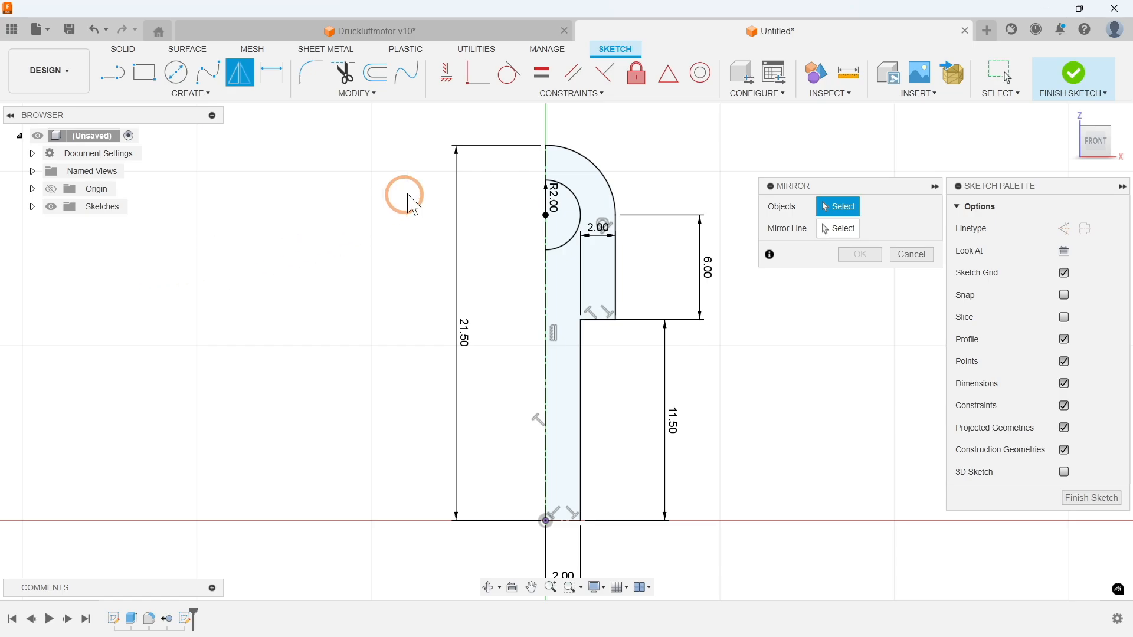
mouse_move(461, 115)
mouse_down()
mouse_move(615, 325)
mouse_move(662, 550)
mouse_up()
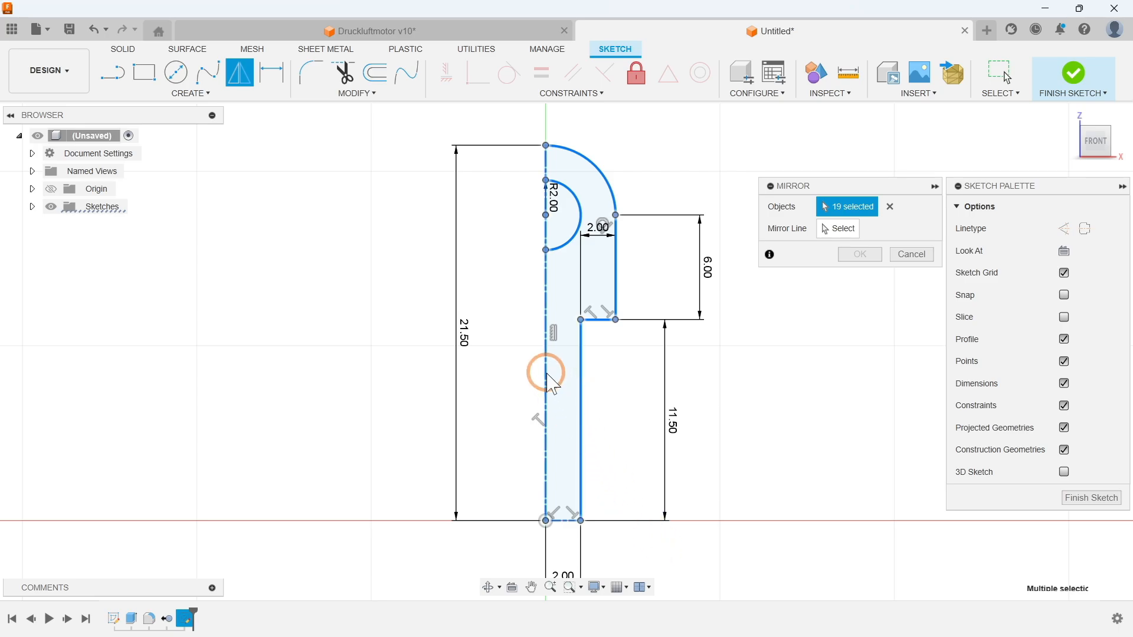
click(546, 392)
click(563, 520)
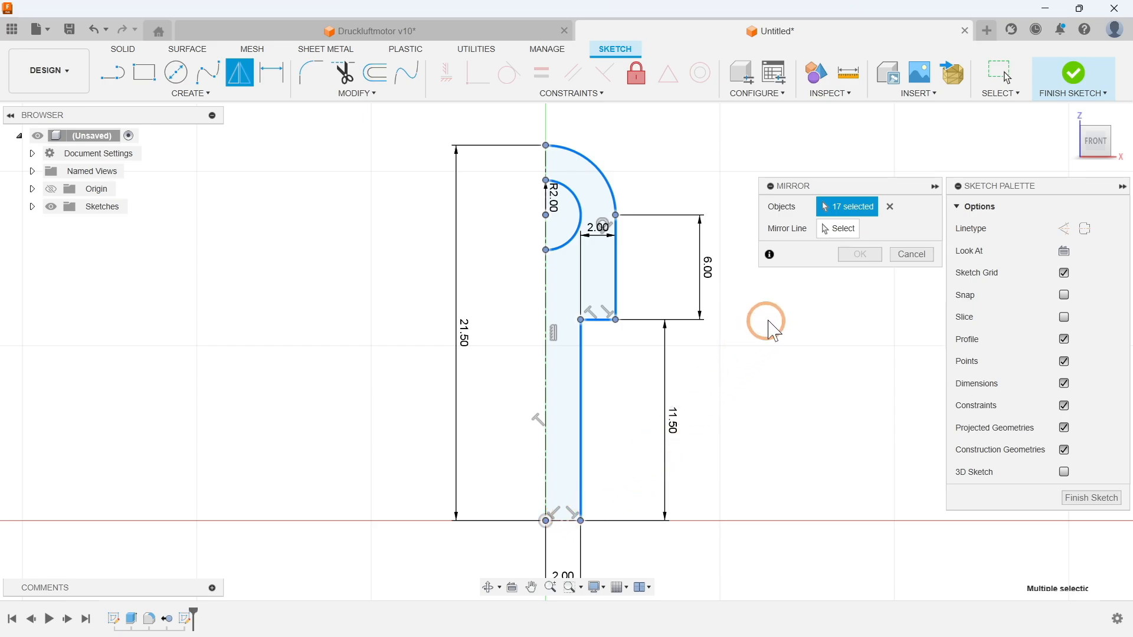
click(838, 230)
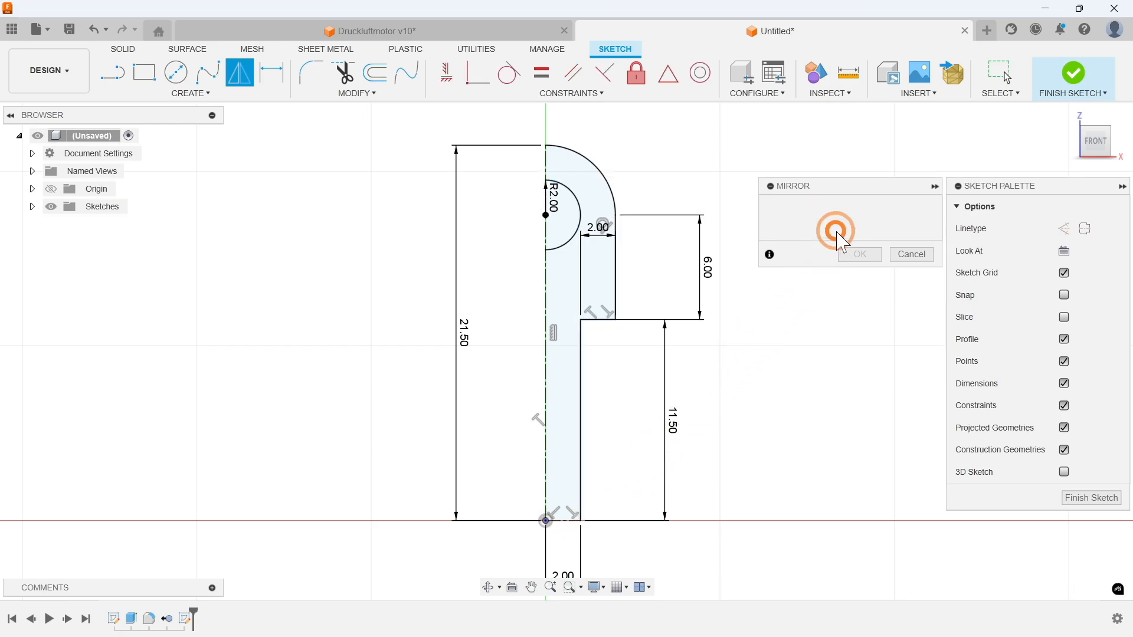
click(546, 292)
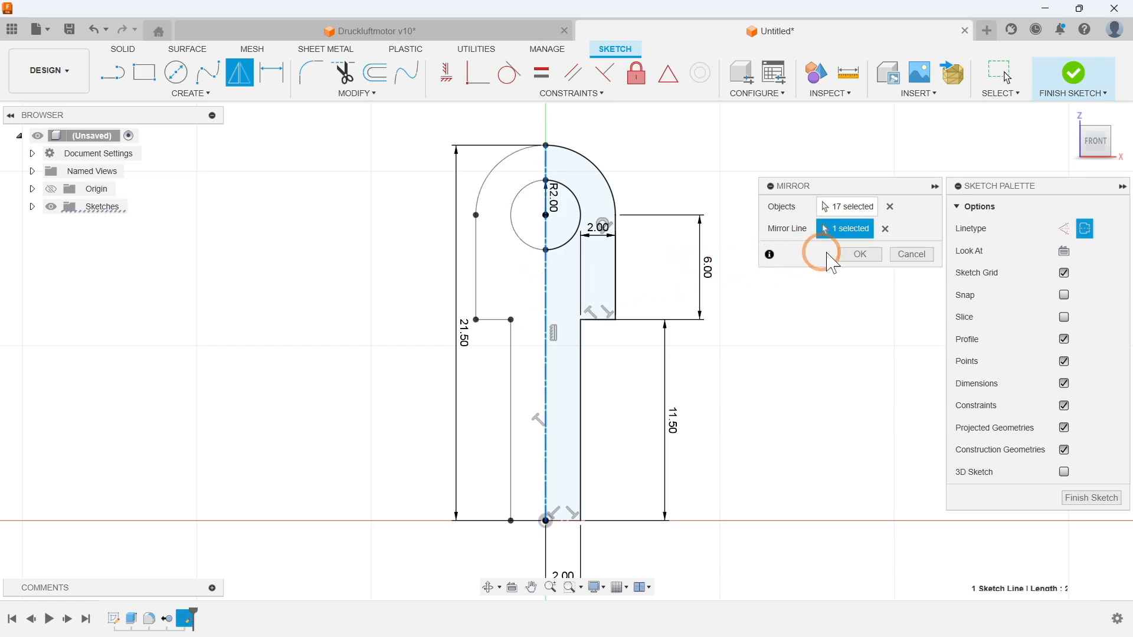
click(860, 255)
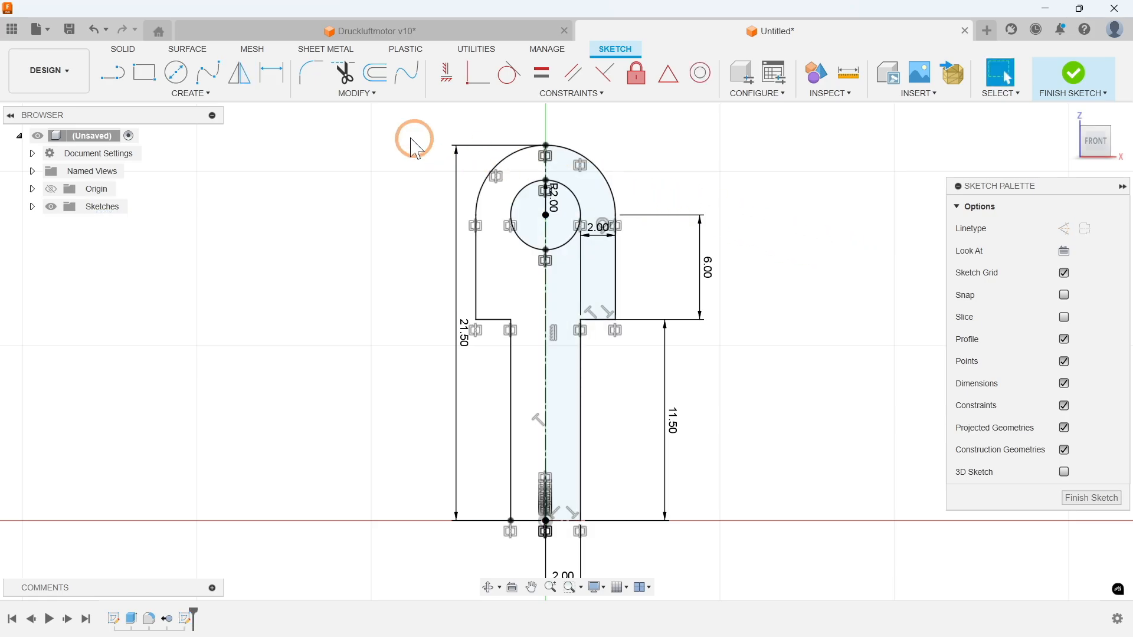
Step: Mirror the upper half of the rod sketch about the short horizontal centerline at the origin
click(201, 97)
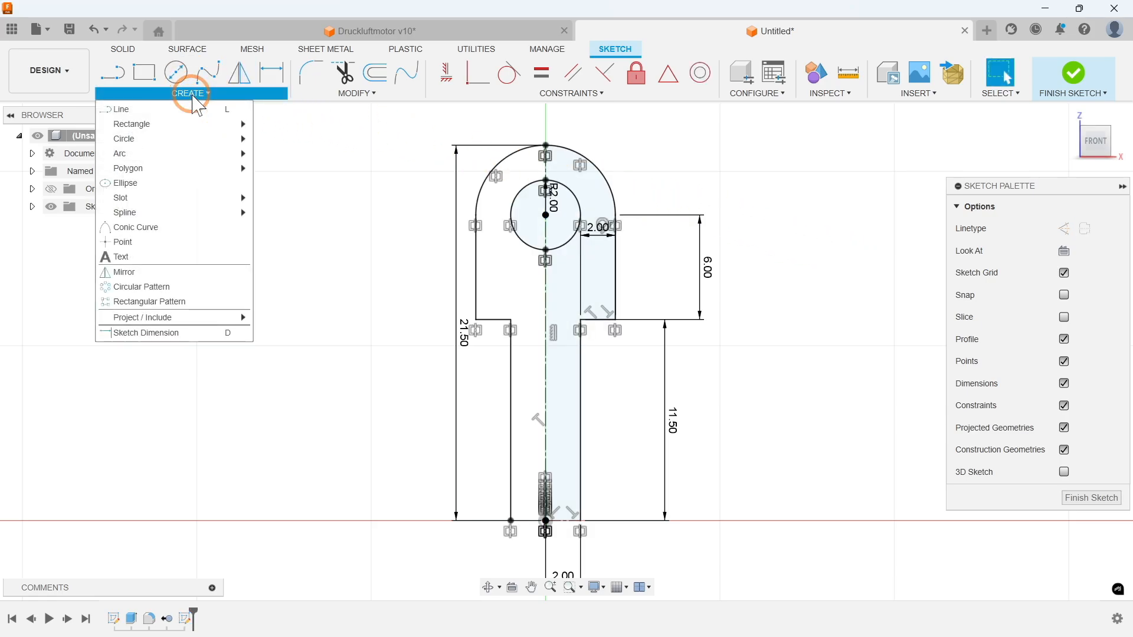
click(147, 264)
mouse_move(387, 114)
mouse_down()
mouse_move(594, 308)
mouse_move(700, 547)
mouse_up()
click(545, 308)
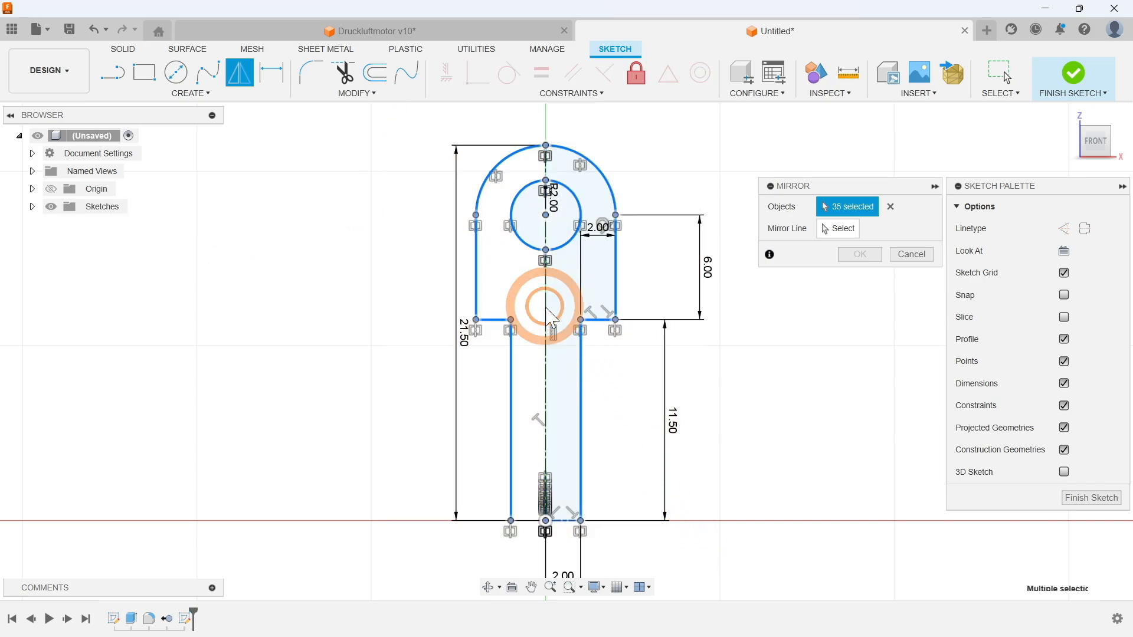
click(550, 520)
click(845, 237)
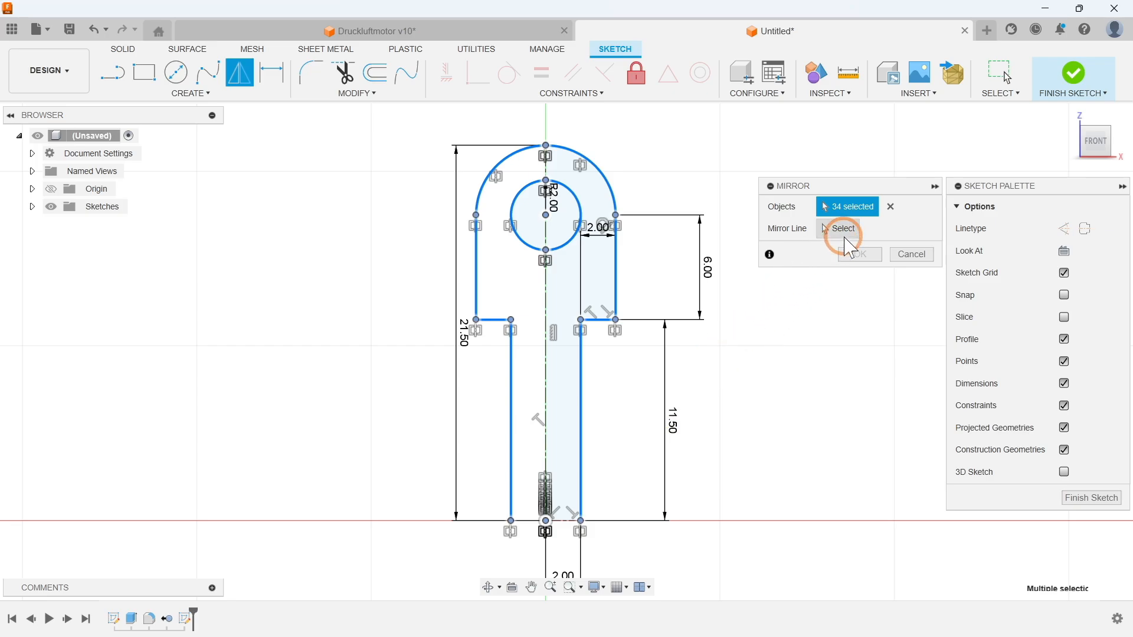
click(567, 522)
scroll(655, 319, down, 3)
middle_drag(703, 379, 666, 303)
scroll(651, 327, down, 1)
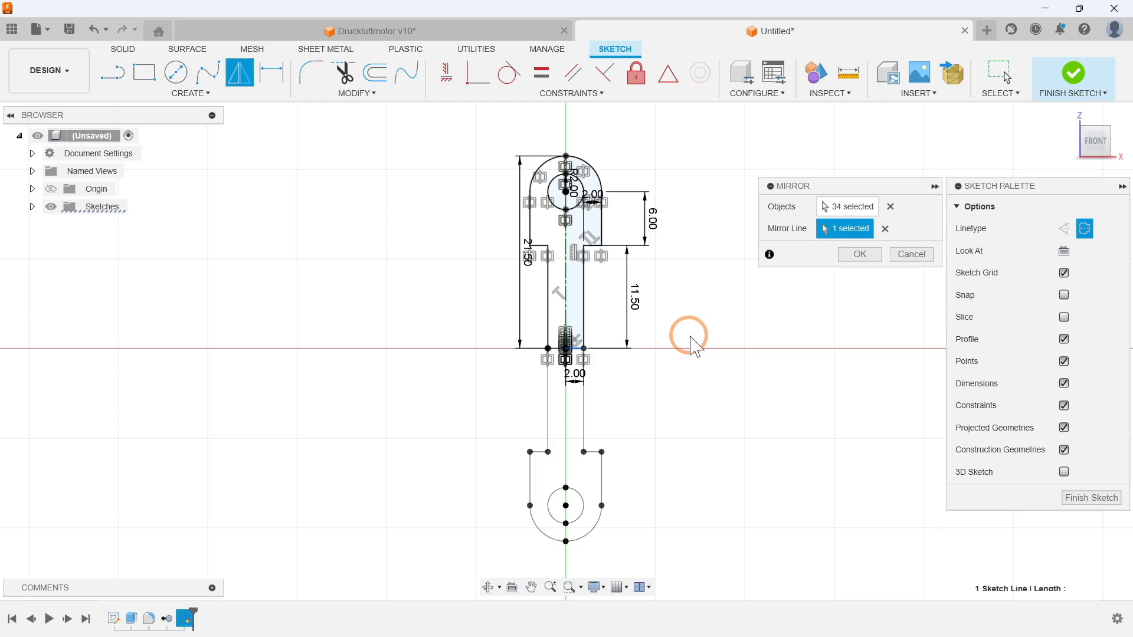
click(860, 255)
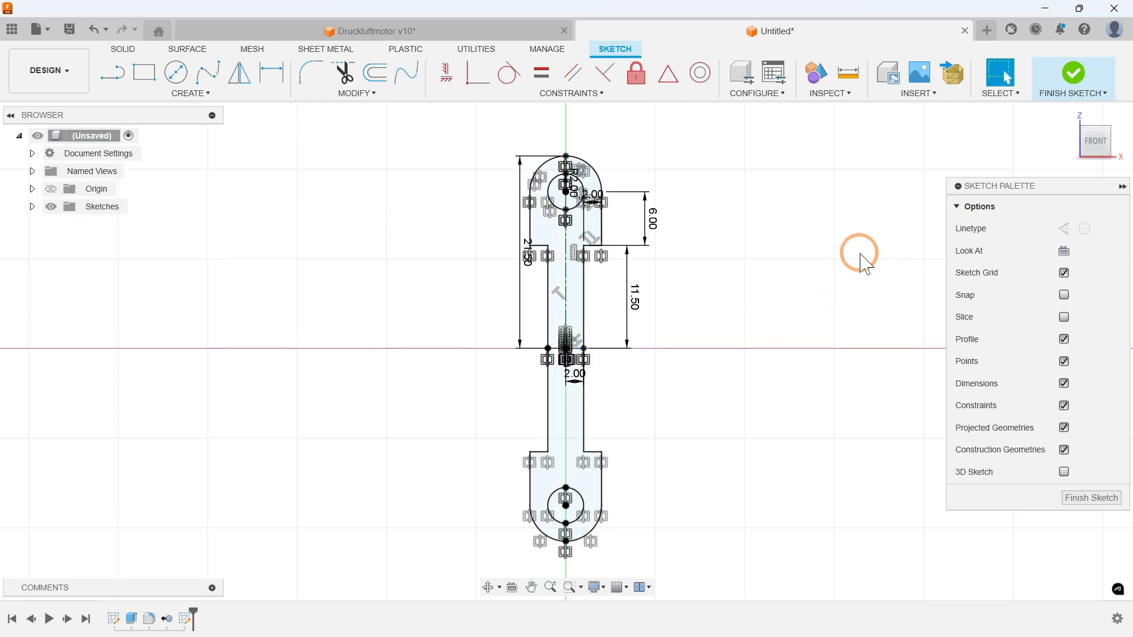
Step: Extrude both rod profiles 3 mm as a new body, leaving the two holes open, and show the home view
key(e)
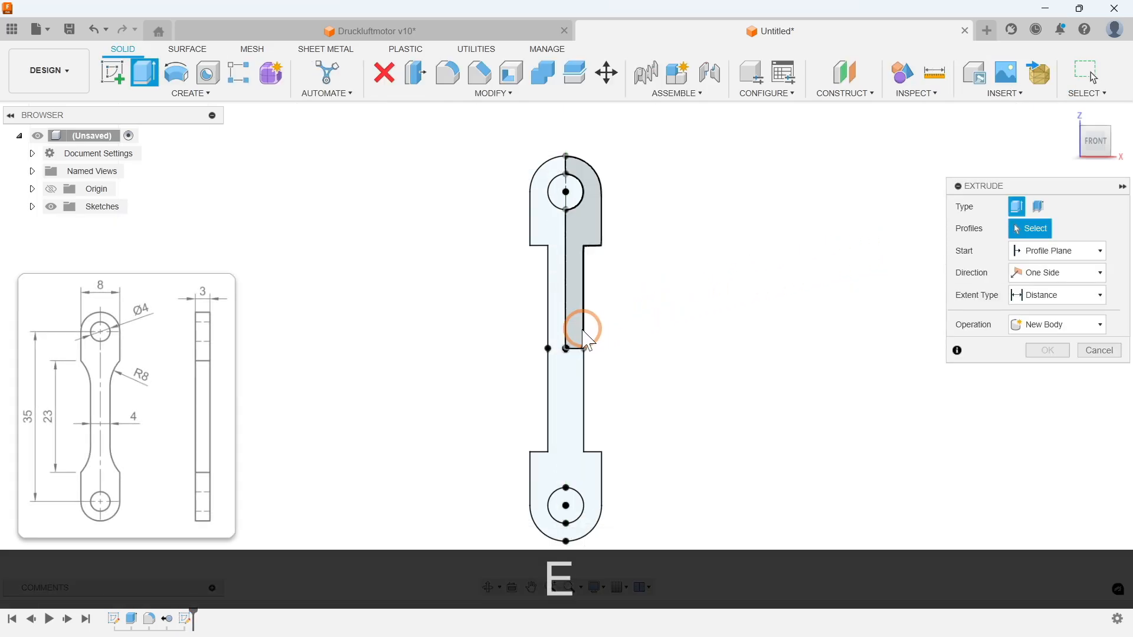
click(584, 330)
click(549, 324)
text(3)
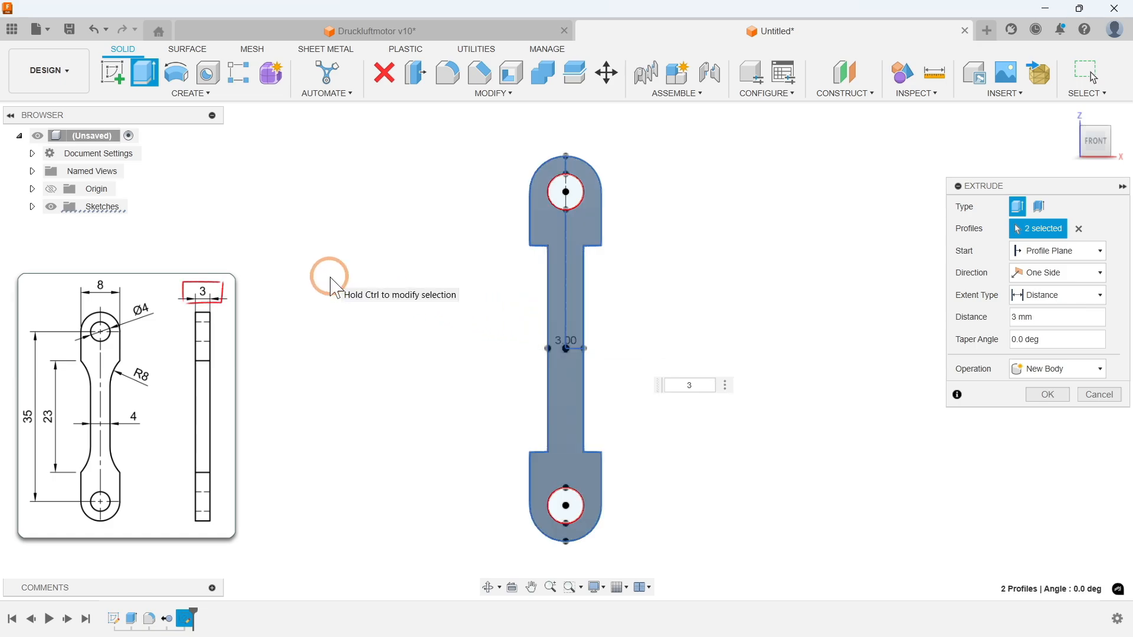
click(1044, 394)
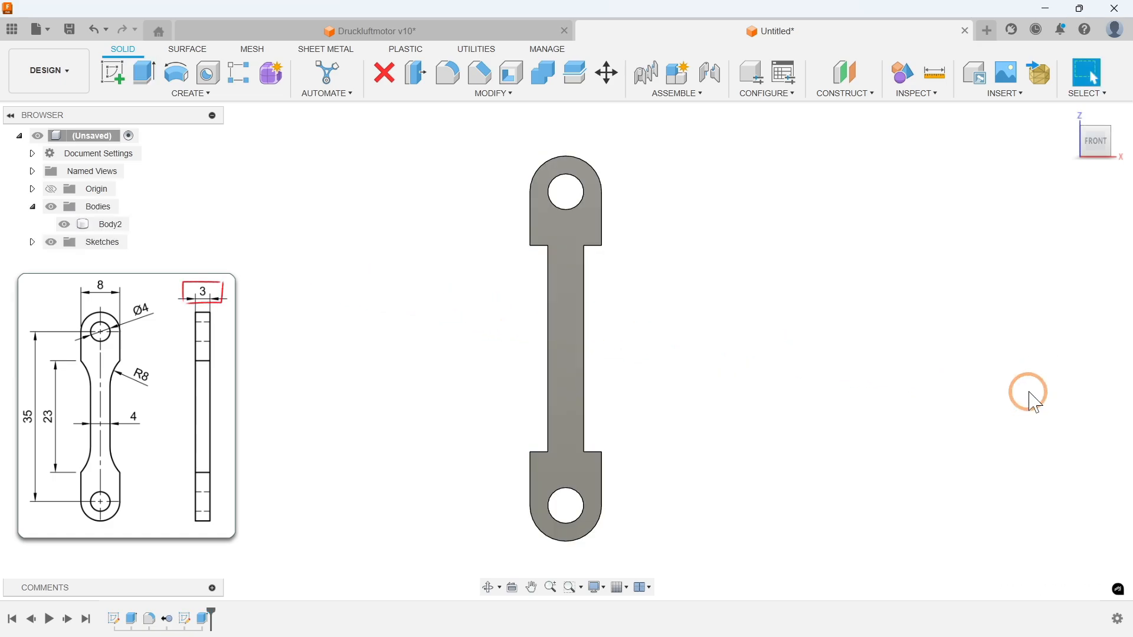
click(1070, 115)
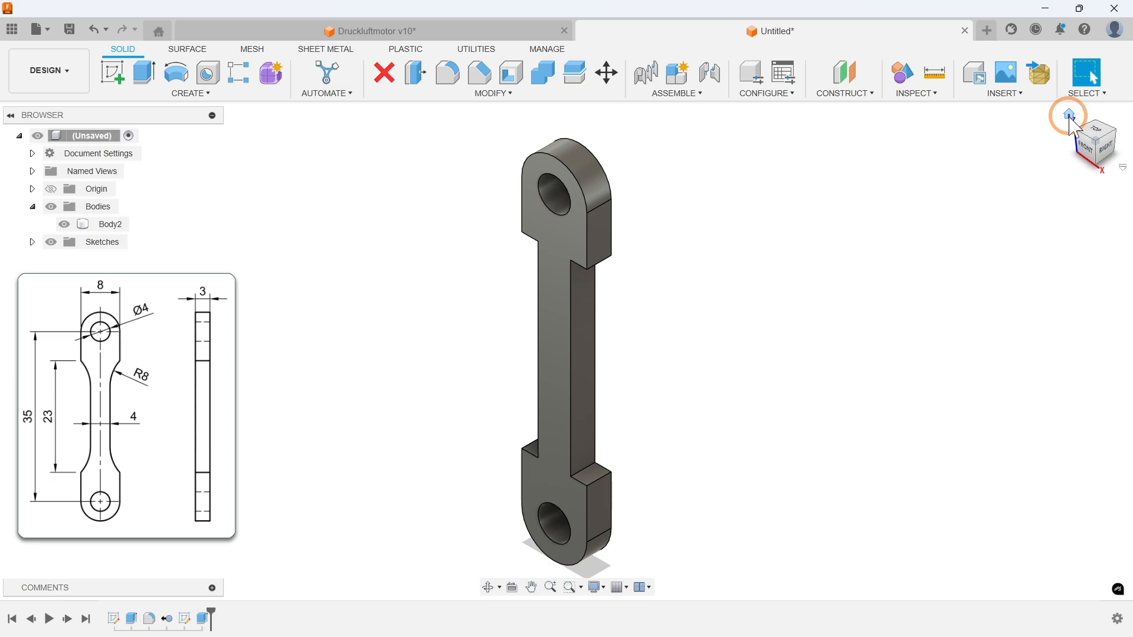
Step: Undo the extrusion and both sketch mirrors back to the quarter profile
click(882, 248)
key(ctrl+z)
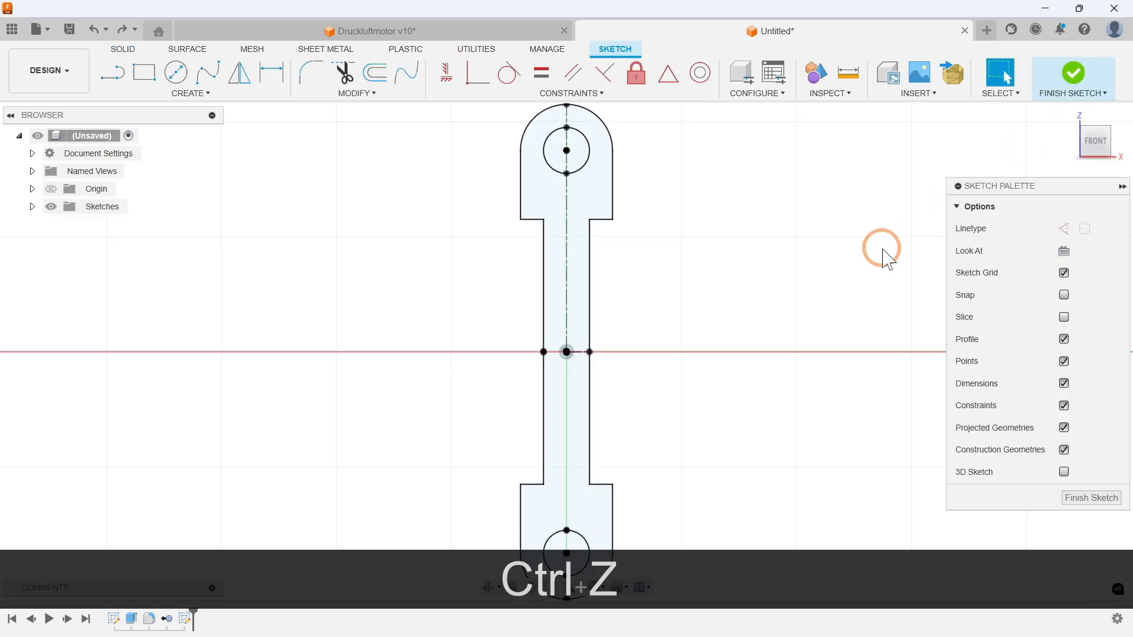
key(ctrl+z)
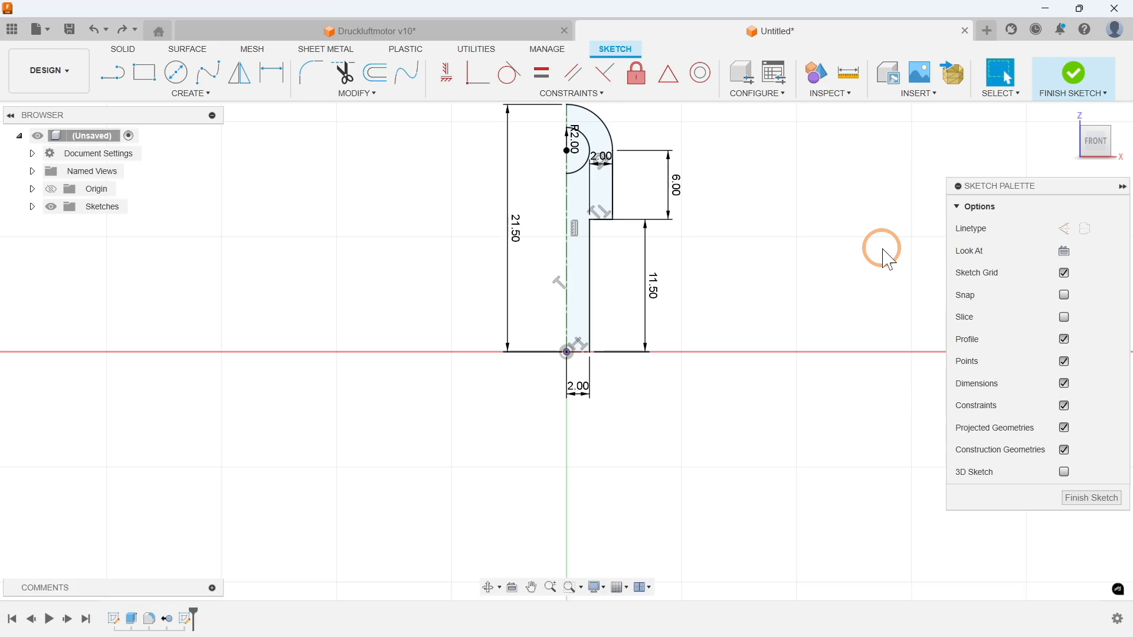
Step: Extrude the quarter profile 3 mm as a new body, excluding the half-circle hole
key(e)
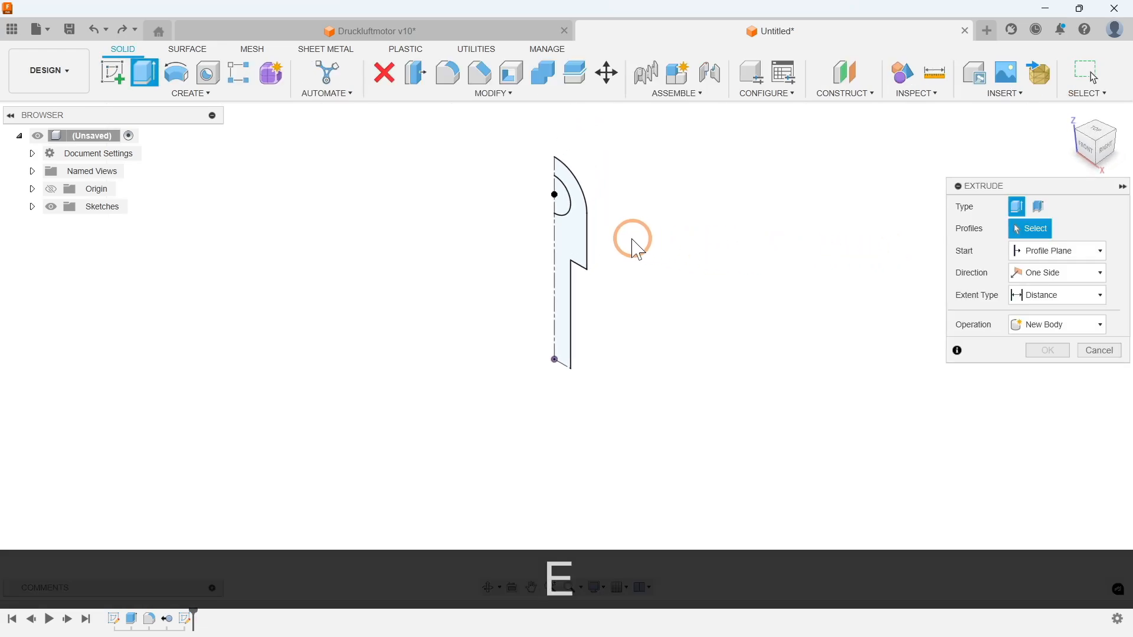
click(579, 231)
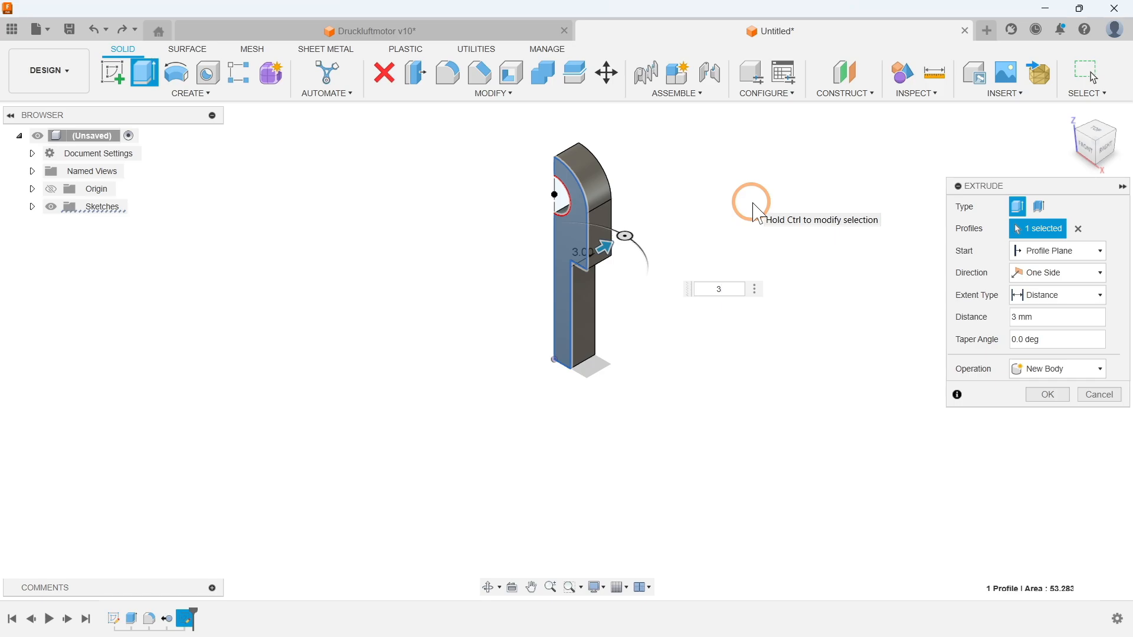
click(1047, 395)
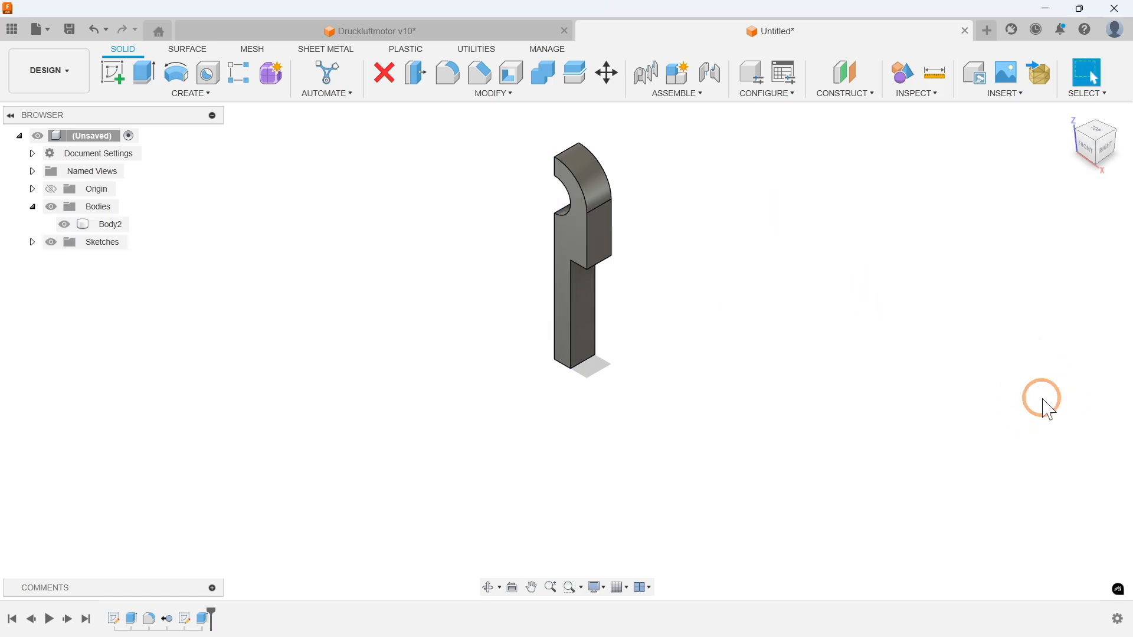
Step: Mirror the quarter body across the YZ origin plane with the Join operation
click(180, 92)
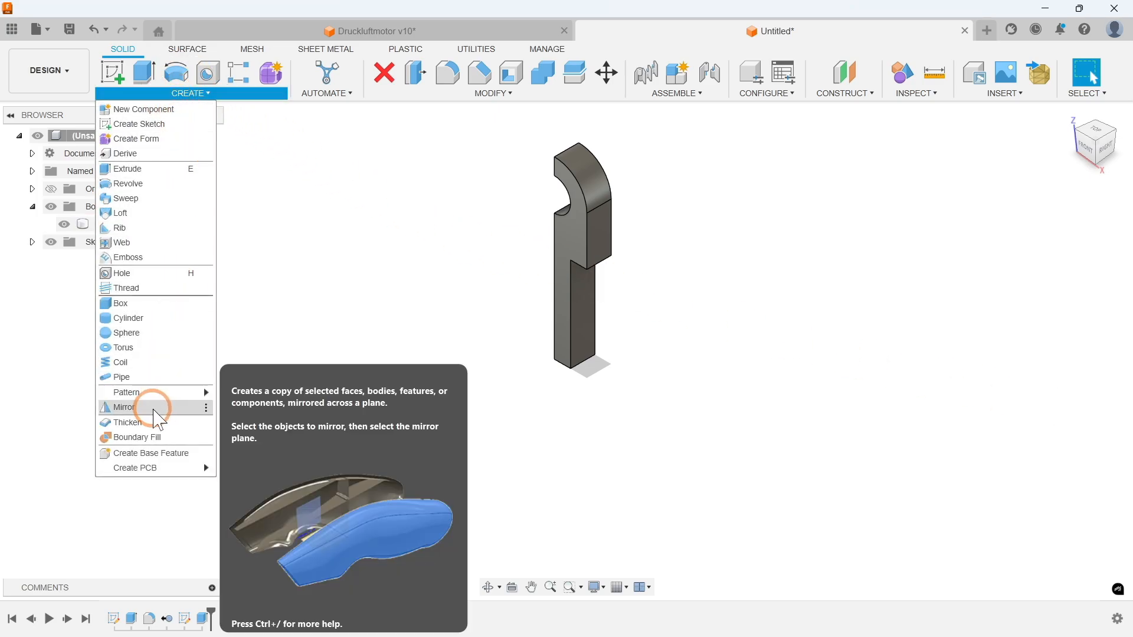
click(155, 412)
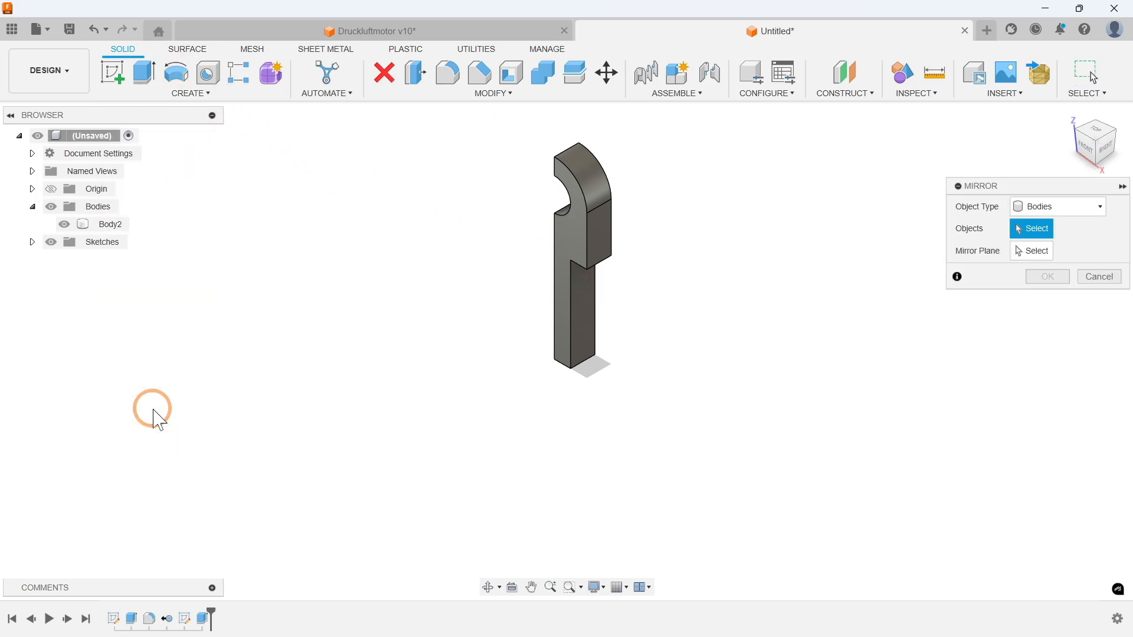
click(581, 231)
click(1039, 252)
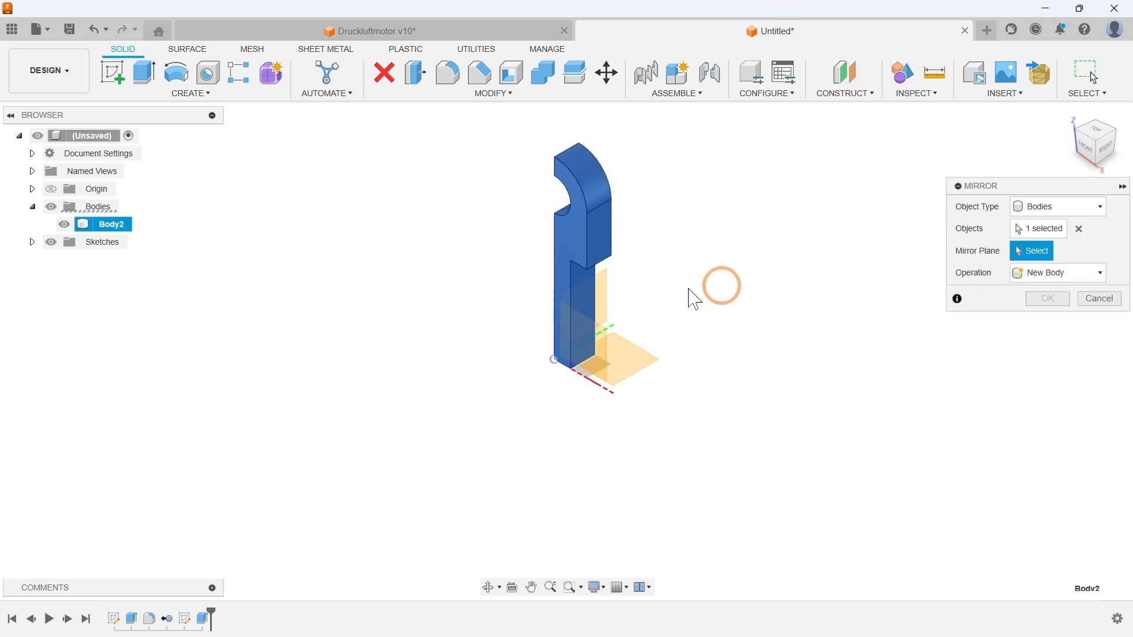
click(611, 287)
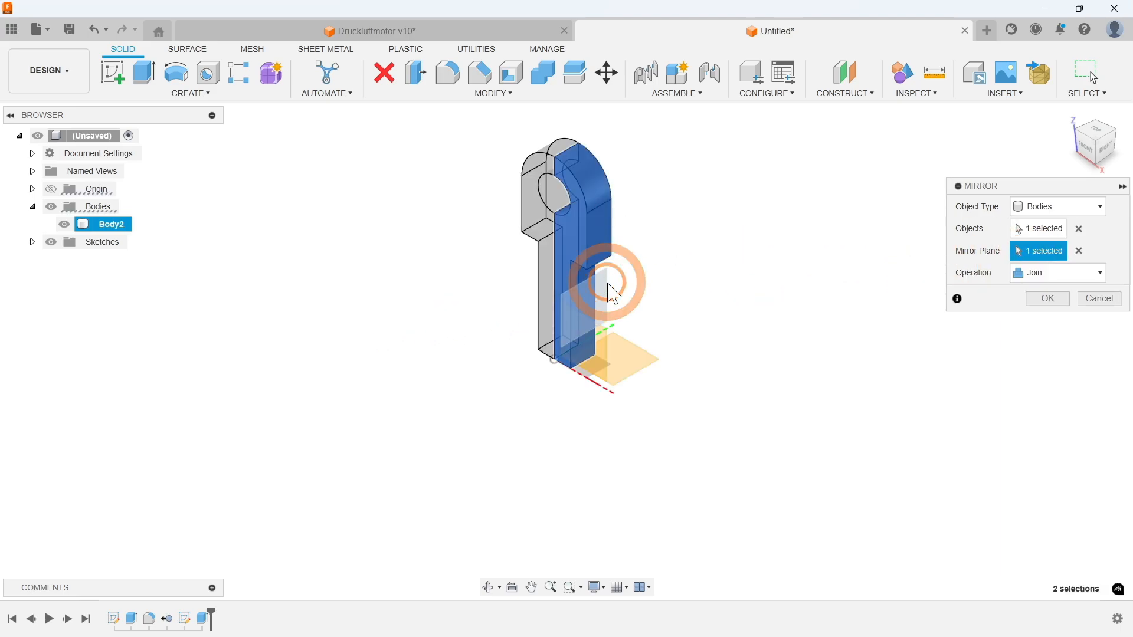
click(1046, 299)
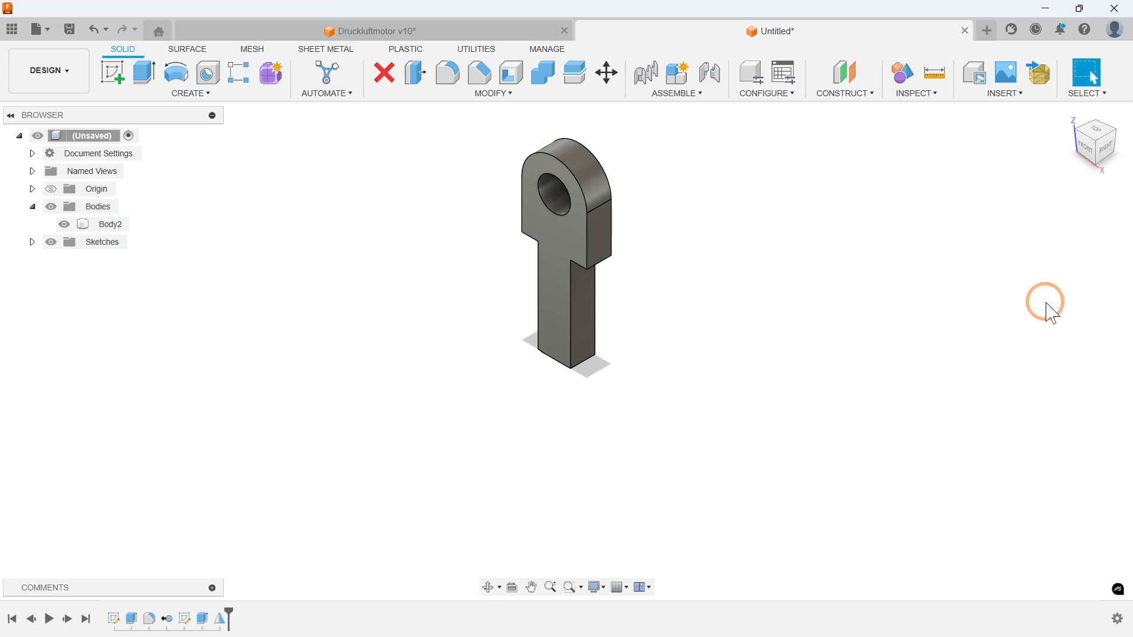
Step: Mirror the half rod body across the horizontal XY origin plane with the Join operation
click(214, 94)
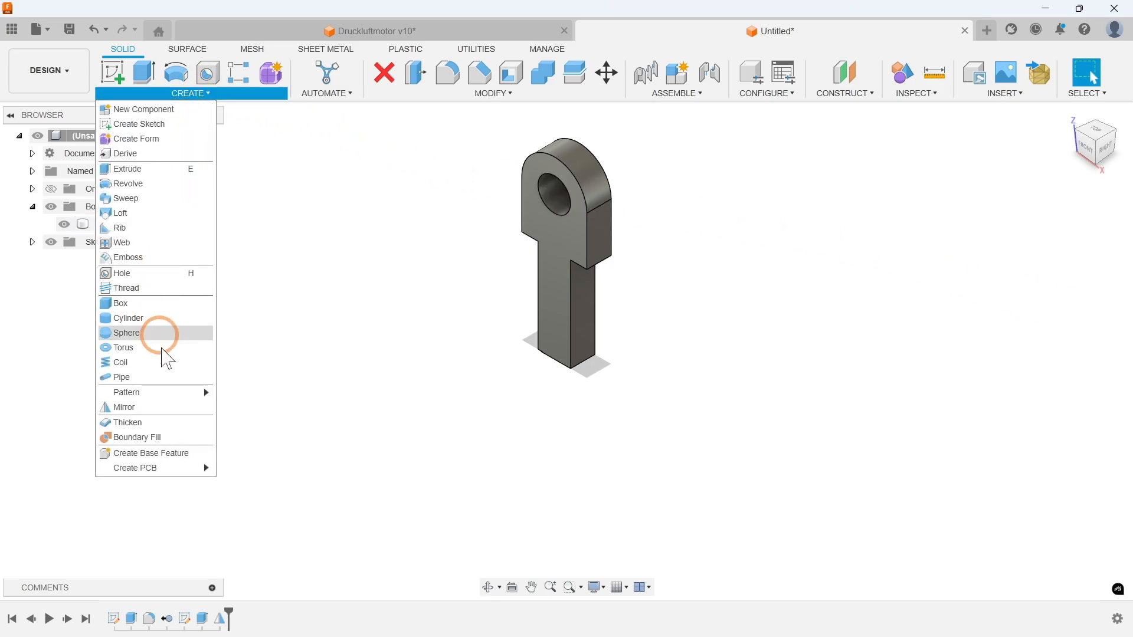
click(163, 409)
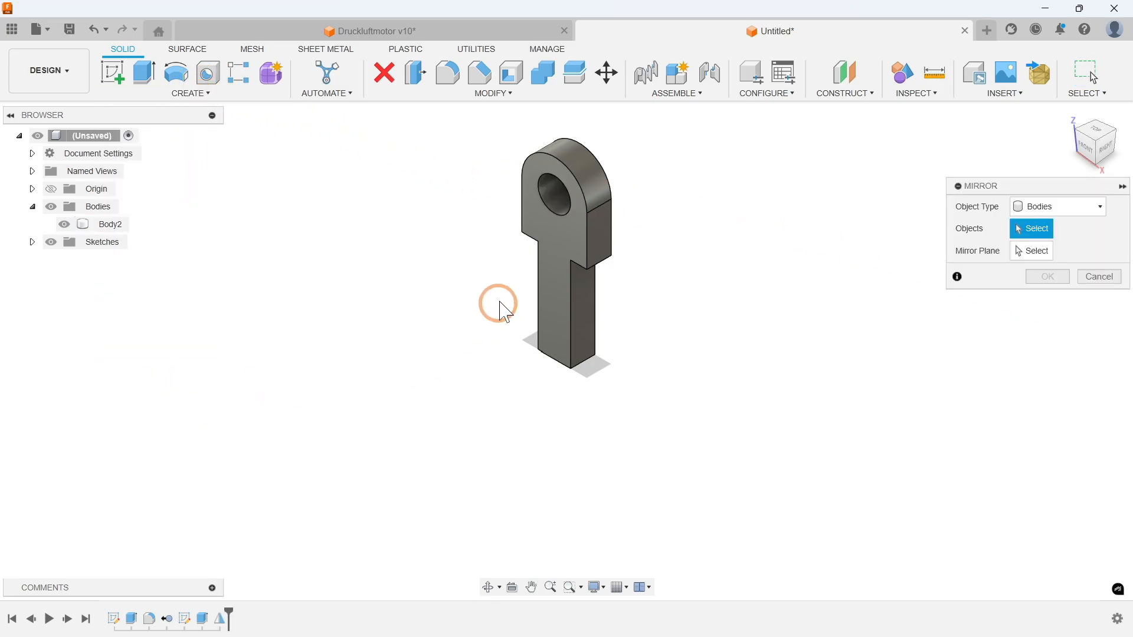
click(561, 243)
click(1038, 253)
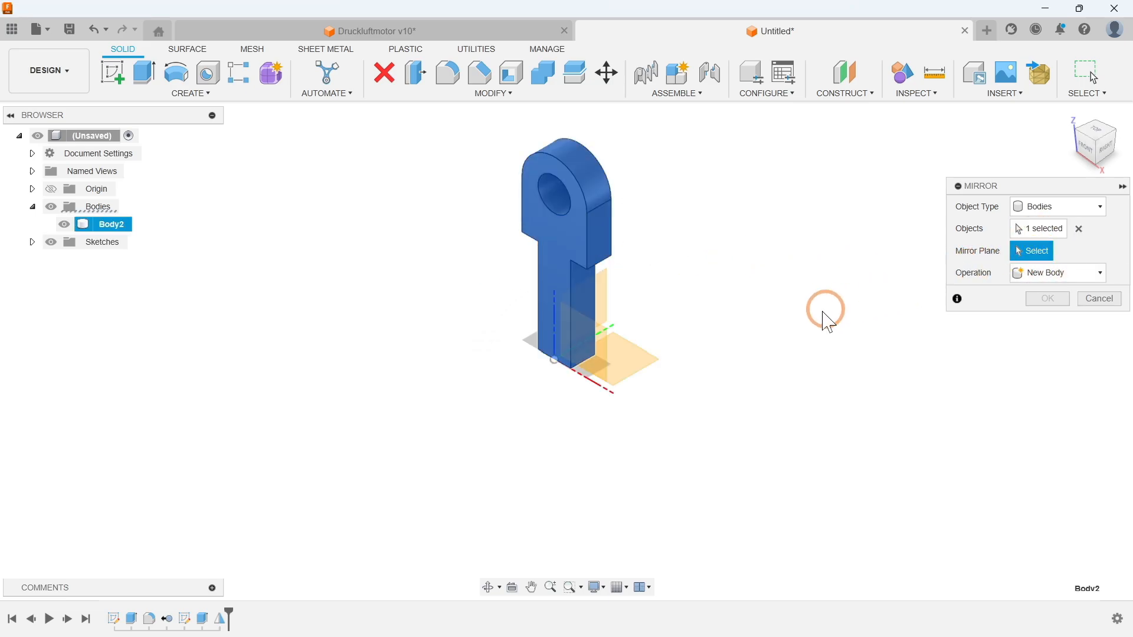
click(641, 365)
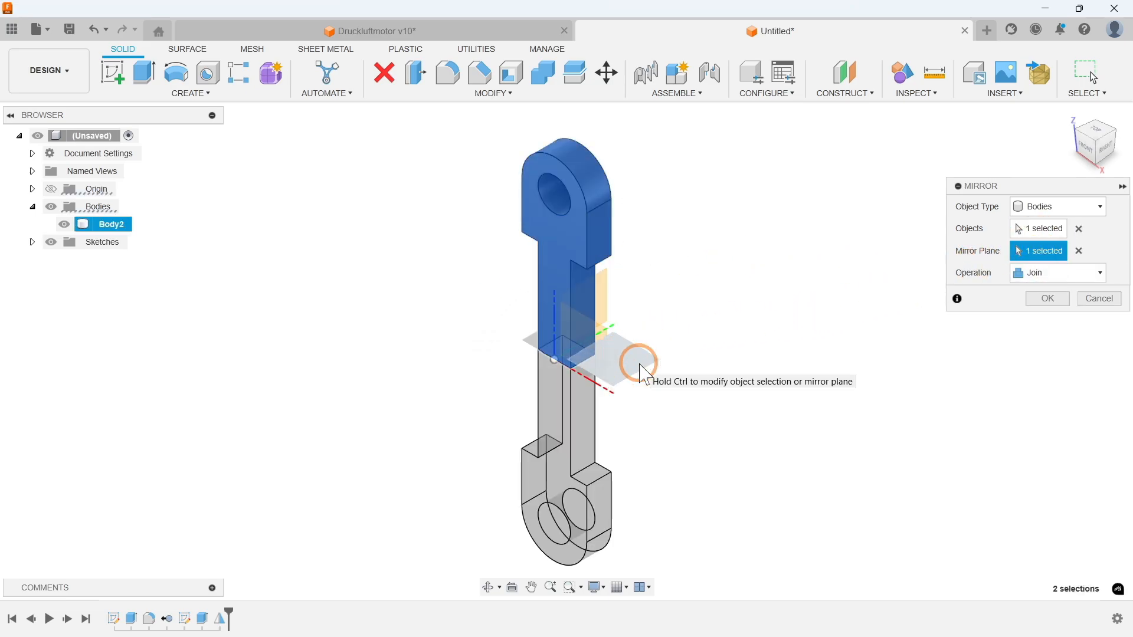
click(1046, 301)
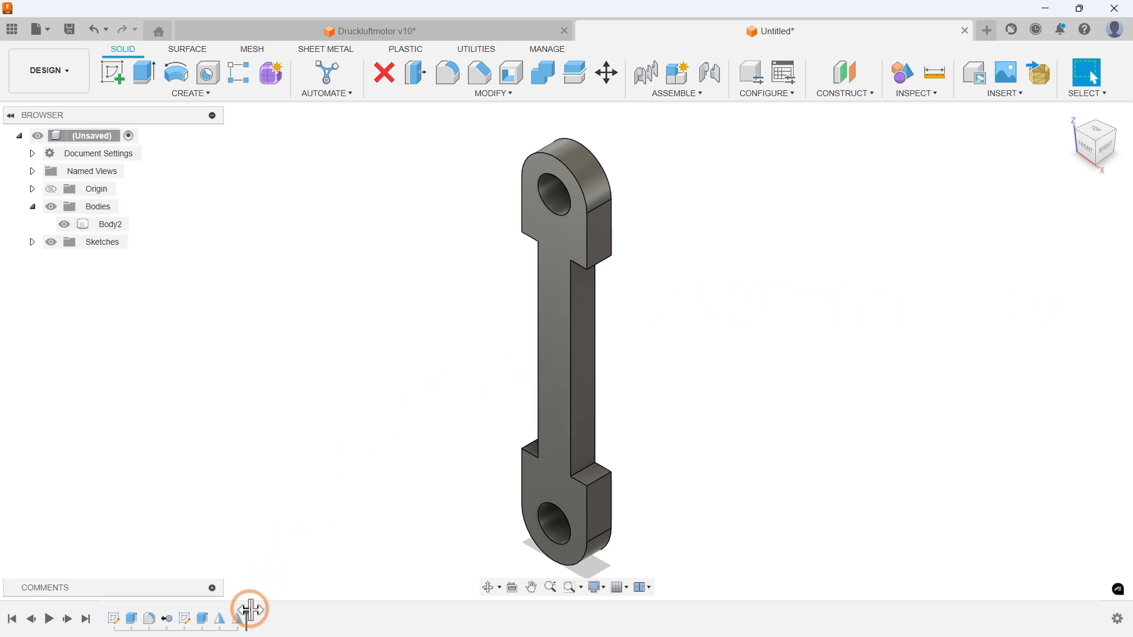
Step: Roll the history back to before both body mirrors and fillet the inner shoulder edge of the quarter body with an 8 mm radius
drag(238, 614, 212, 614)
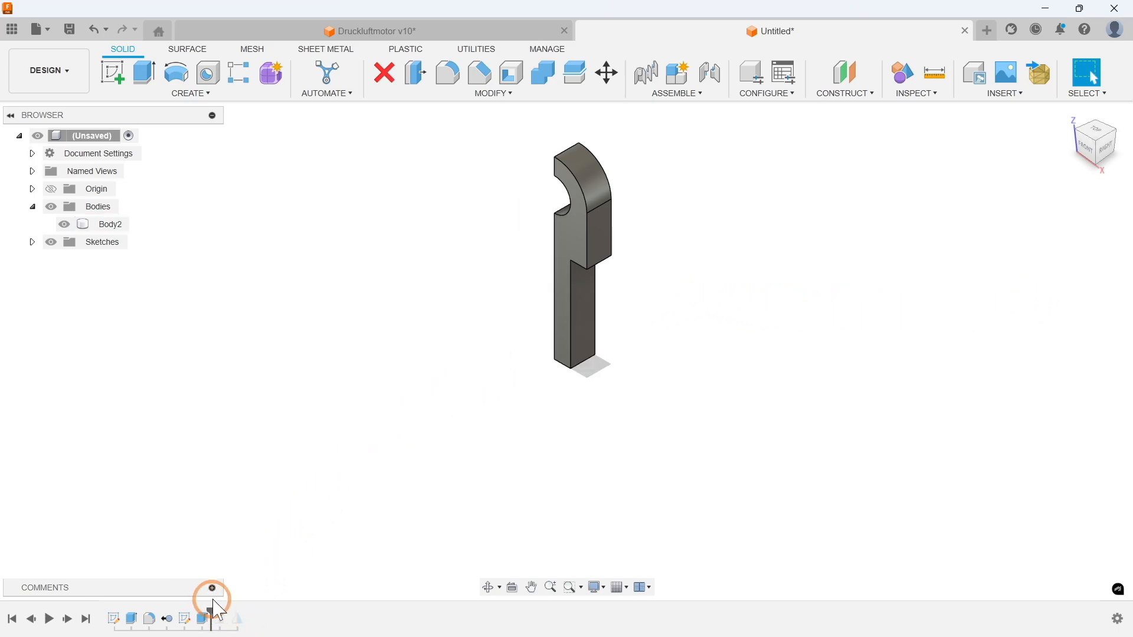
click(451, 78)
scroll(608, 309, up, 5)
shift+middle_drag(664, 366, 660, 306)
click(572, 152)
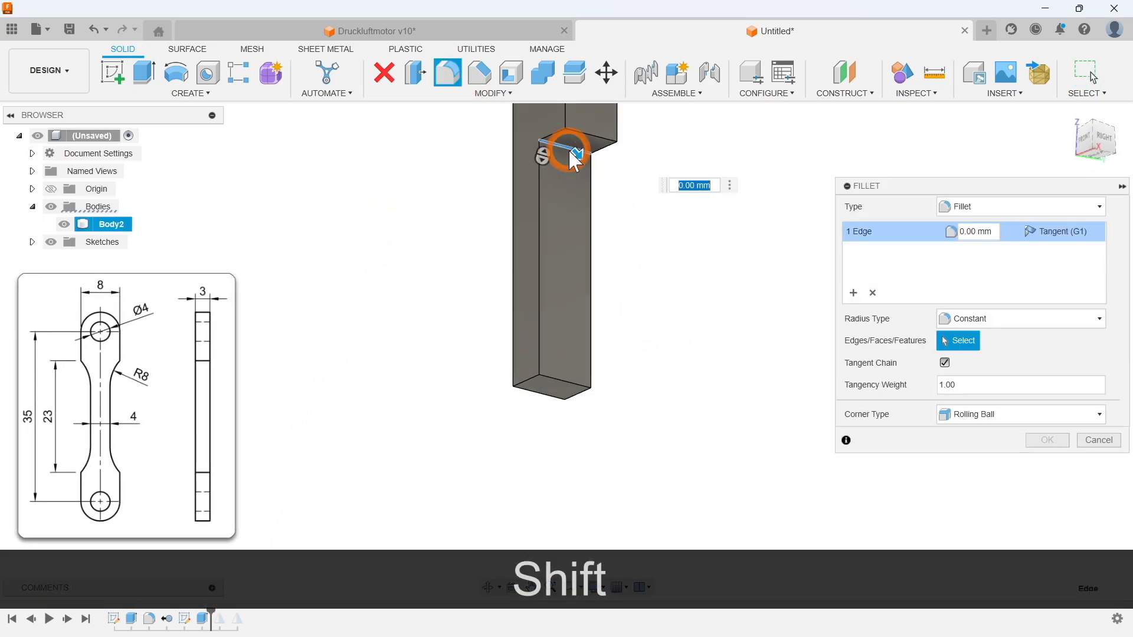
text(8)
click(1053, 446)
mouse_move(716, 442)
shift+middle_down()
mouse_move(731, 324)
mouse_move(737, 359)
shift+middle_up()
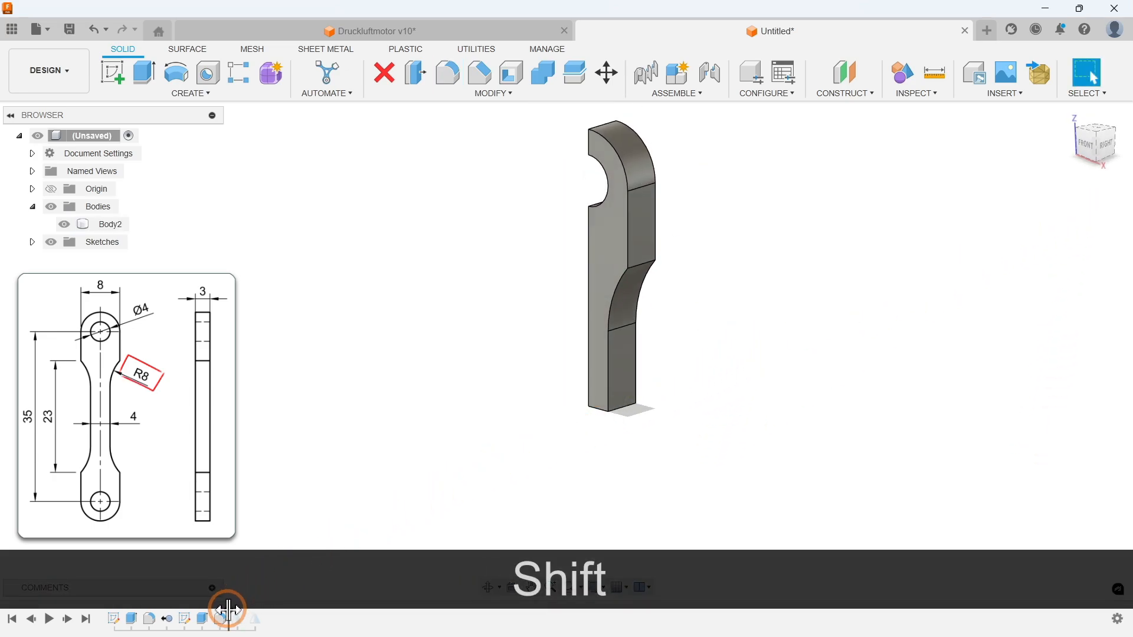
Step: Roll the history forward past both mirrors and replay the modelling history in the home view
drag(227, 609, 263, 614)
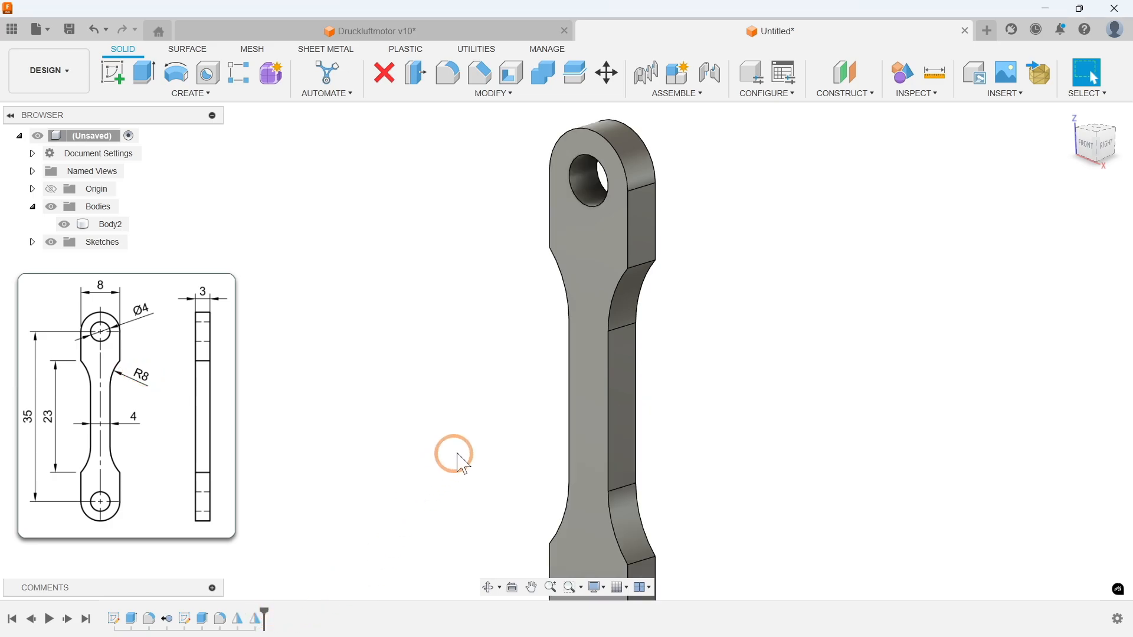
scroll(538, 382, down, 2)
click(1069, 114)
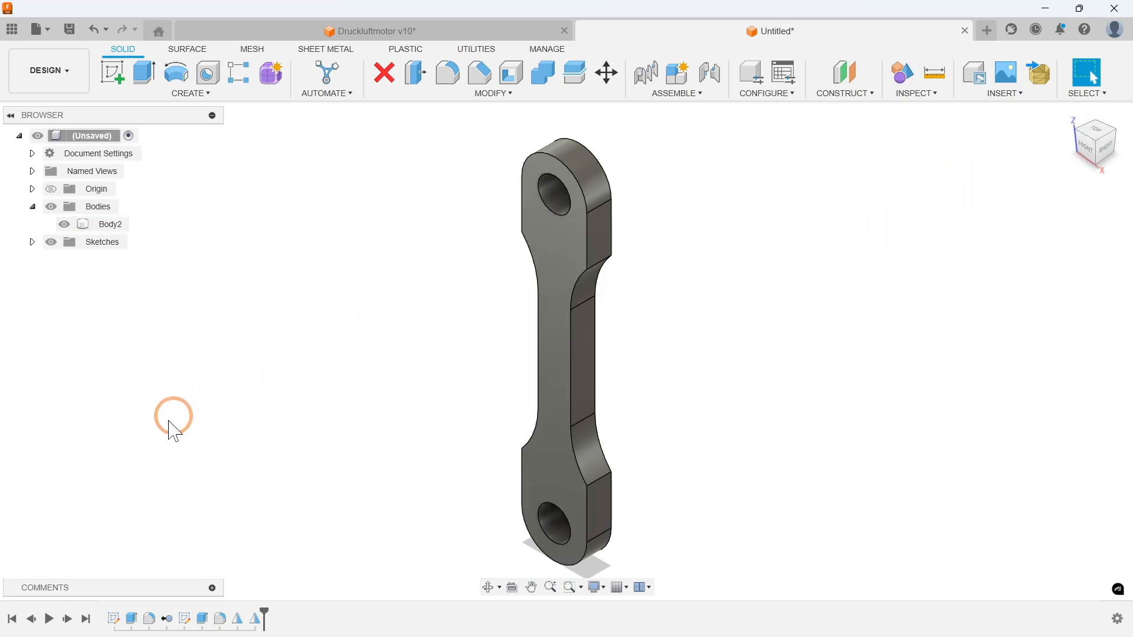
click(50, 620)
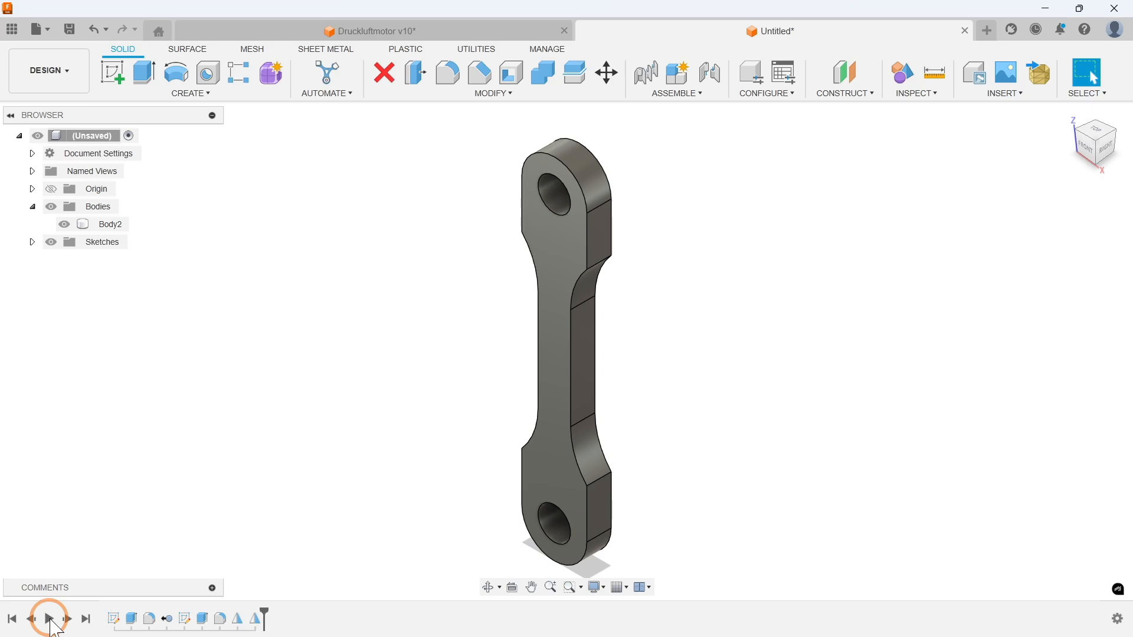
Step: Save the design as "Pleuel" in the Druckluftmotor folder of Fusion Tutorials
click(70, 33)
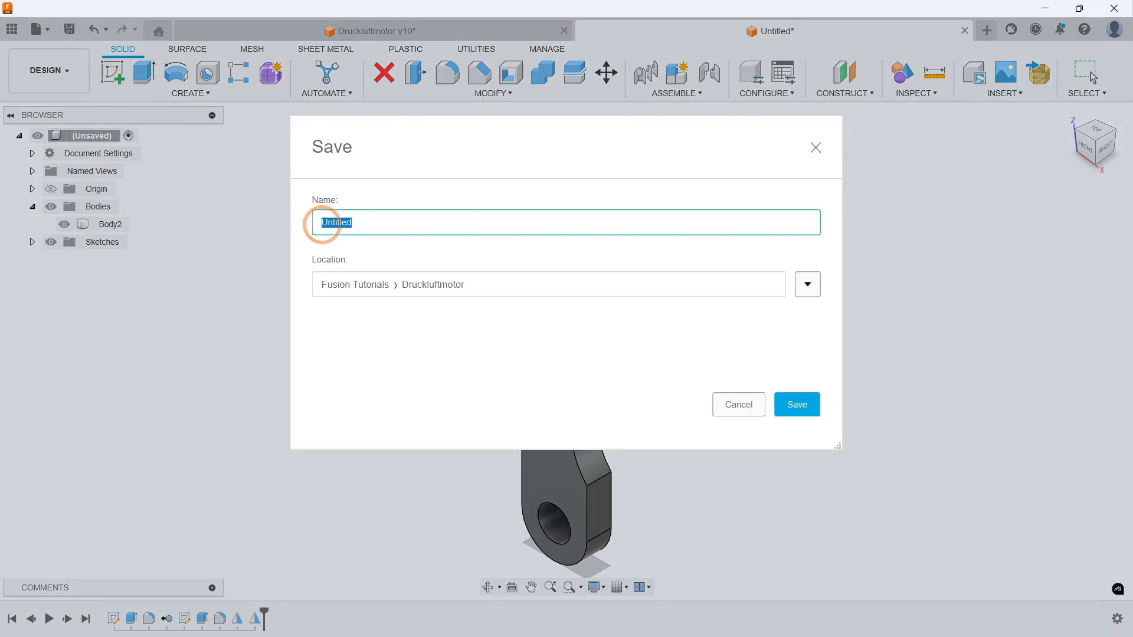
text(Pleuel)
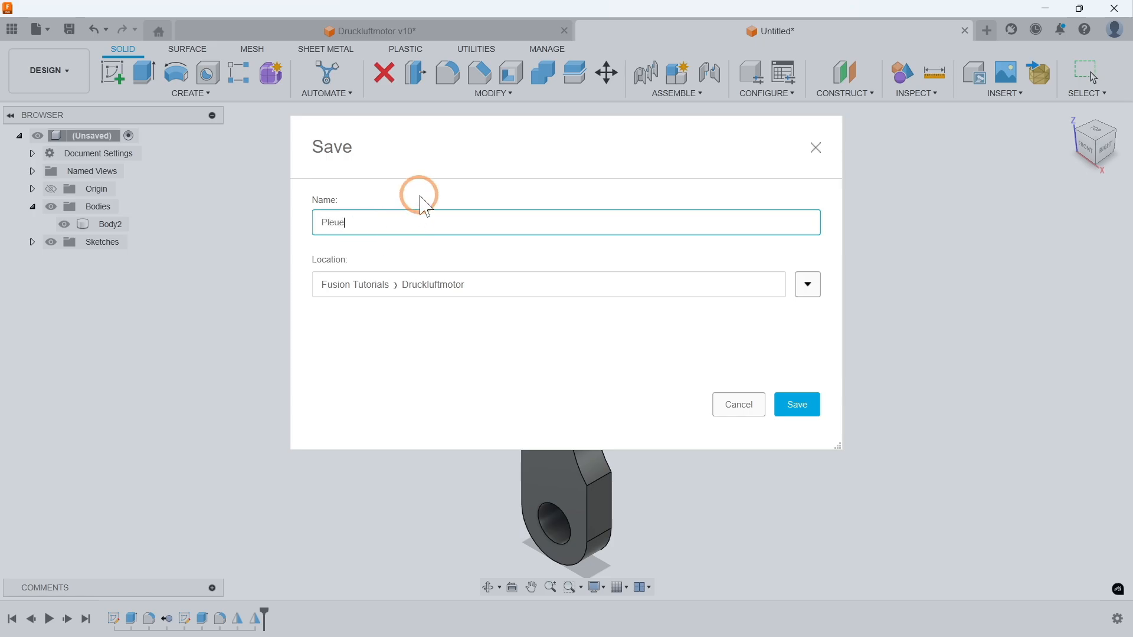
click(794, 407)
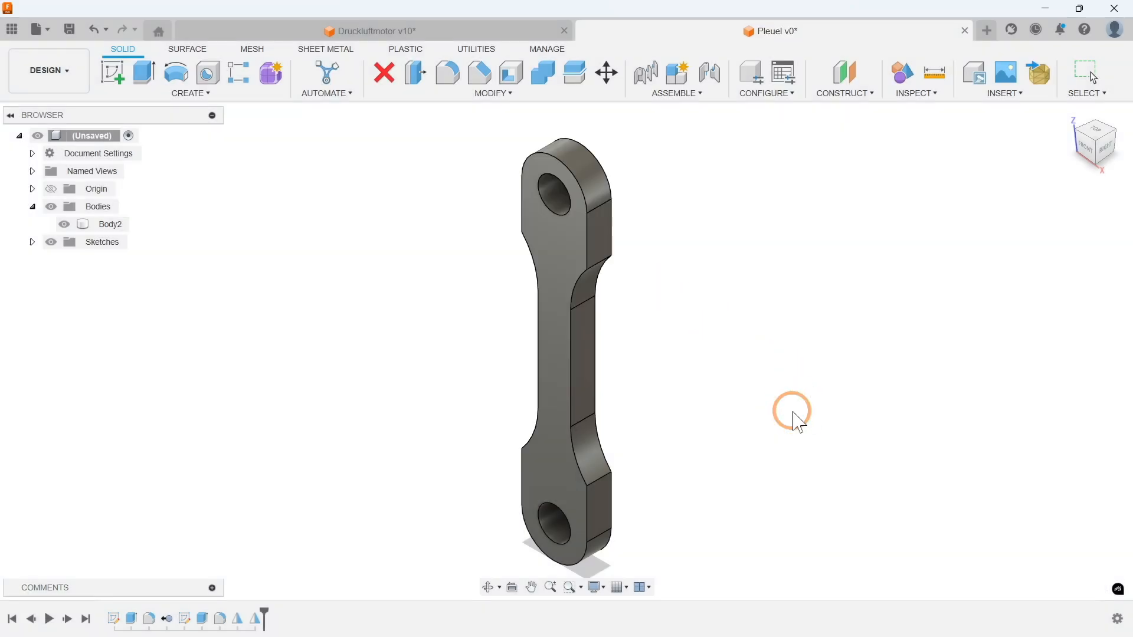